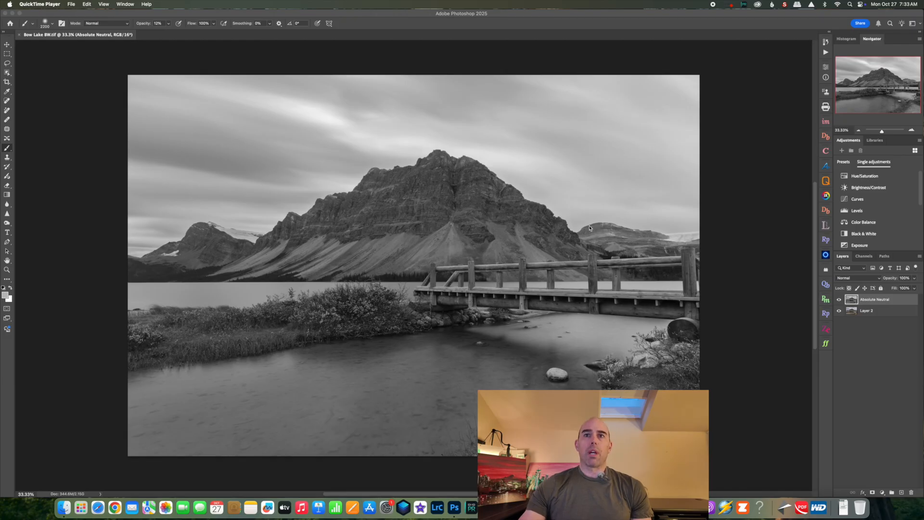
Compare the Absolute Neutral layer with the color photo and look over the Artisan Pro B&W conversion options.
click(838, 299)
click(838, 299)
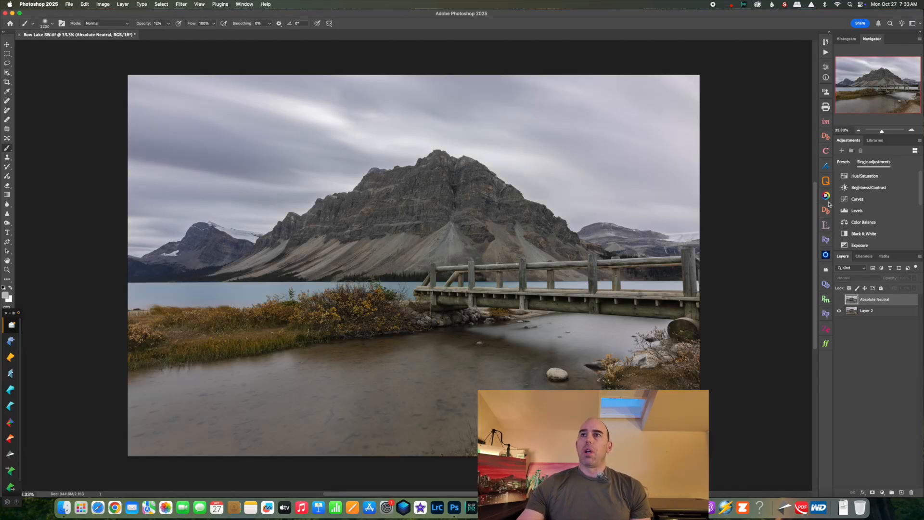
click(826, 168)
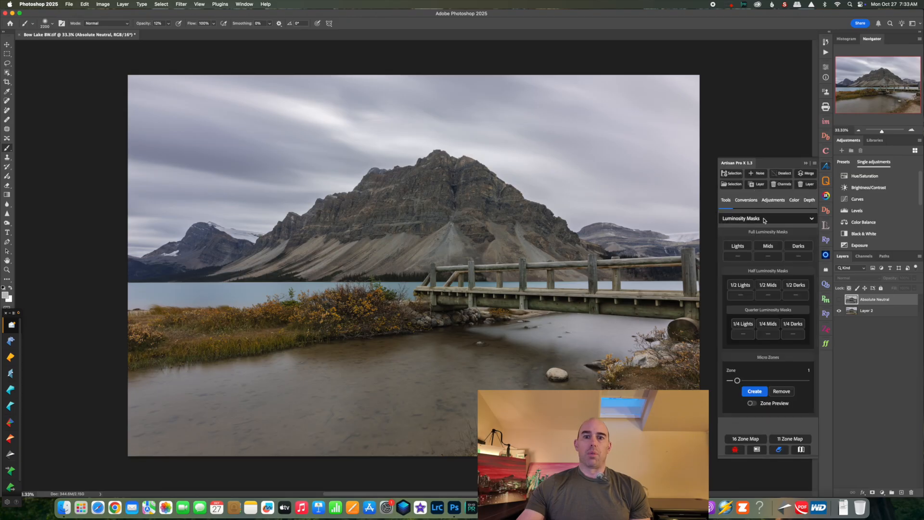
click(749, 201)
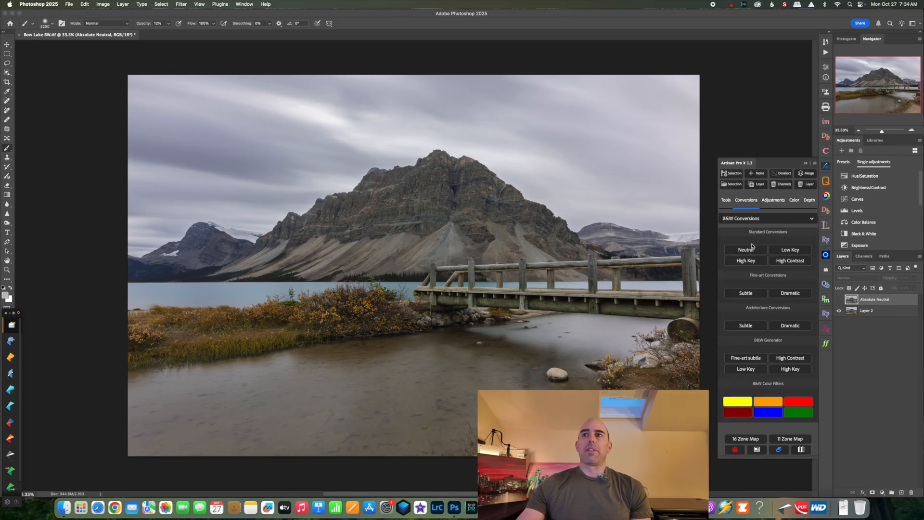
click(838, 300)
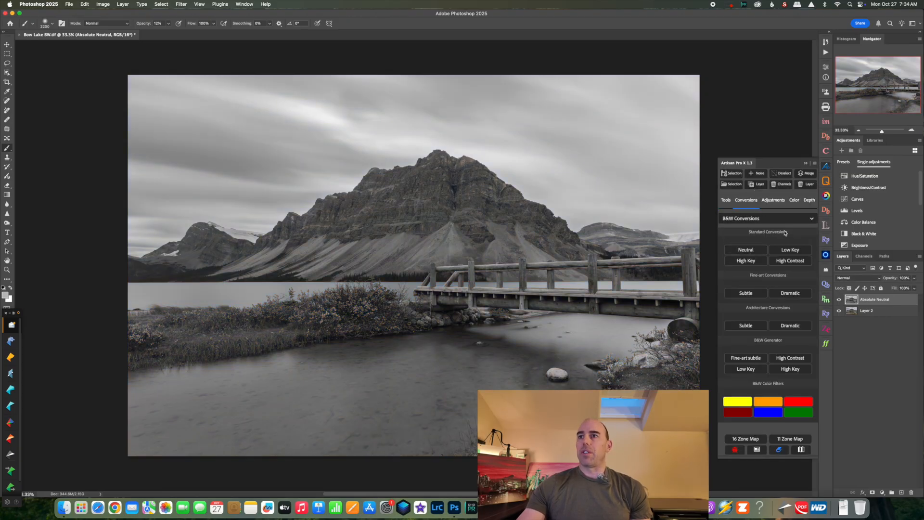
click(807, 166)
Hide the Absolute Neutral layer, try a Black & White adjustment above Layer 2, and delete that adjustment.
click(840, 301)
click(867, 311)
click(859, 235)
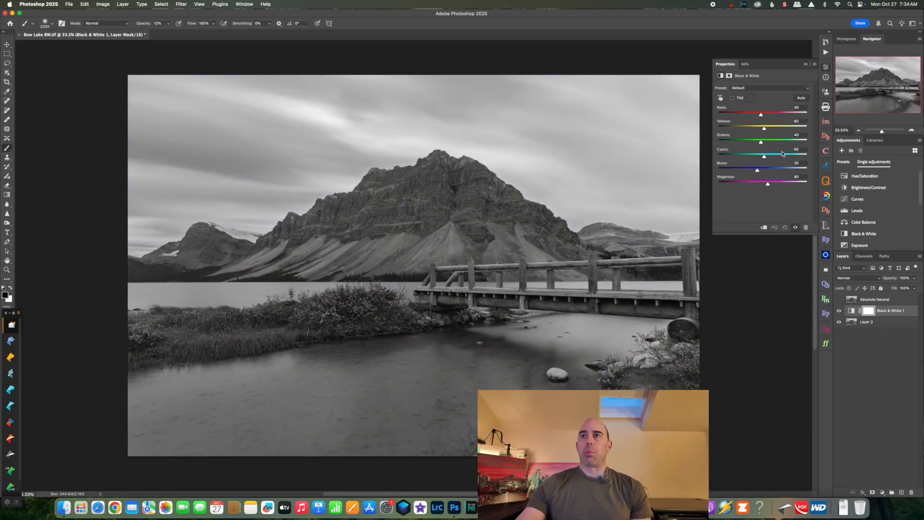
click(805, 227)
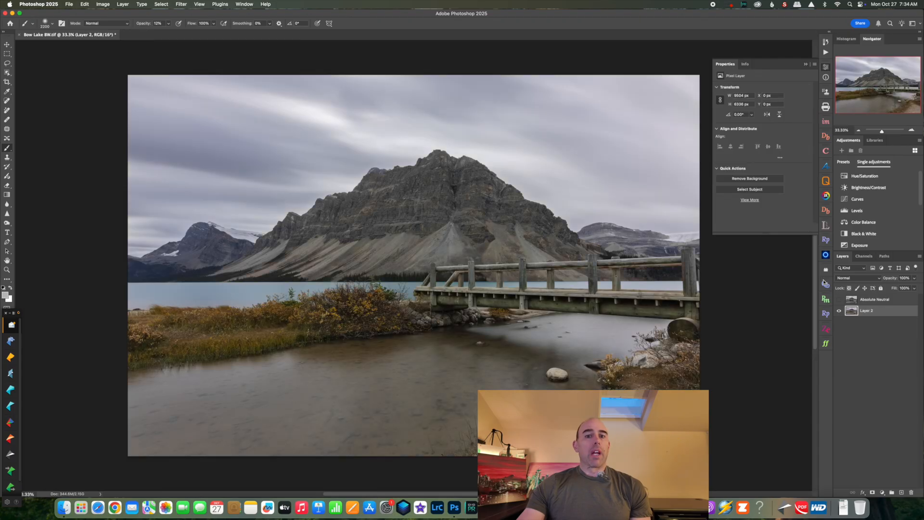
Add a Black & White adjustment layer above Layer 2 and set its Blues to -200.
click(838, 300)
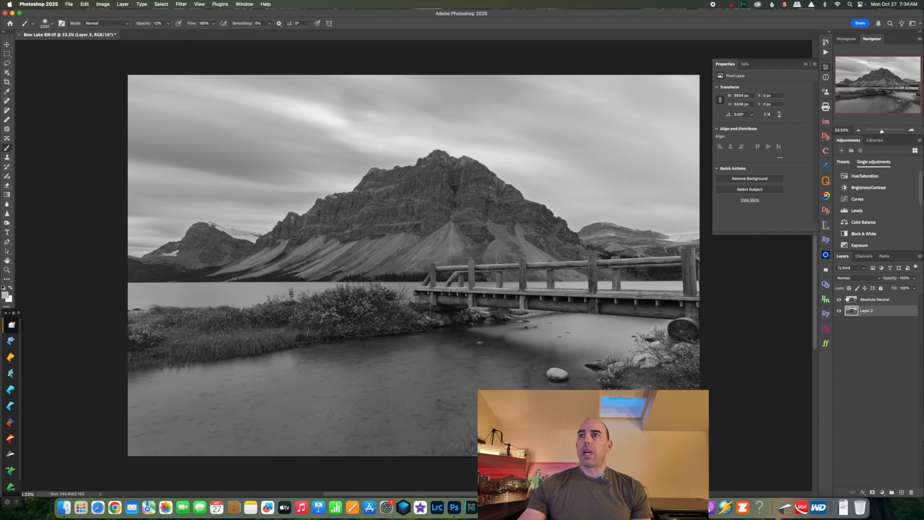
click(862, 234)
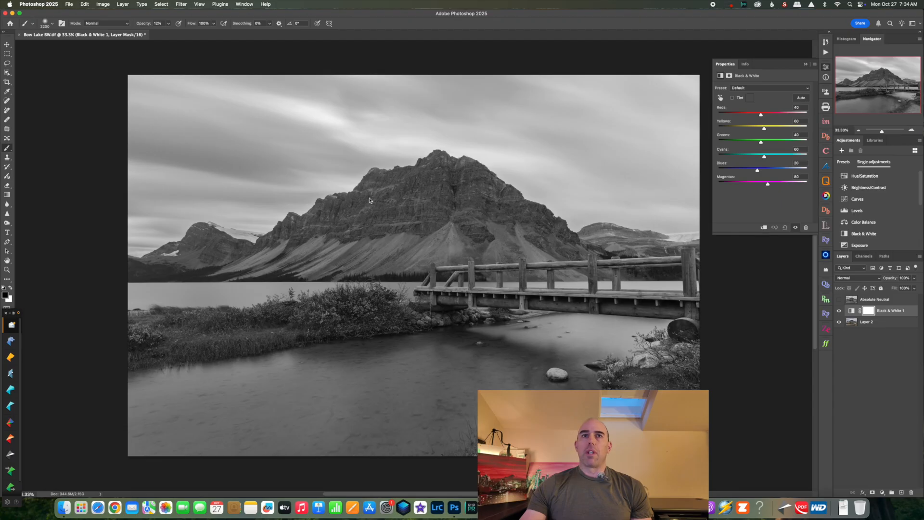
drag(758, 171, 713, 177)
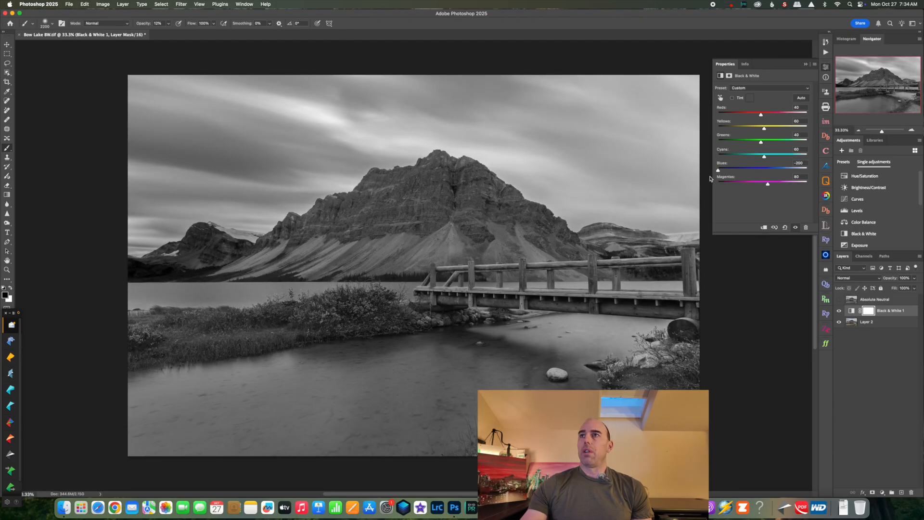
Examine the sky and snowy ridge up close for artifacts, and delete the Black & White adjustment layer.
drag(882, 131, 889, 130)
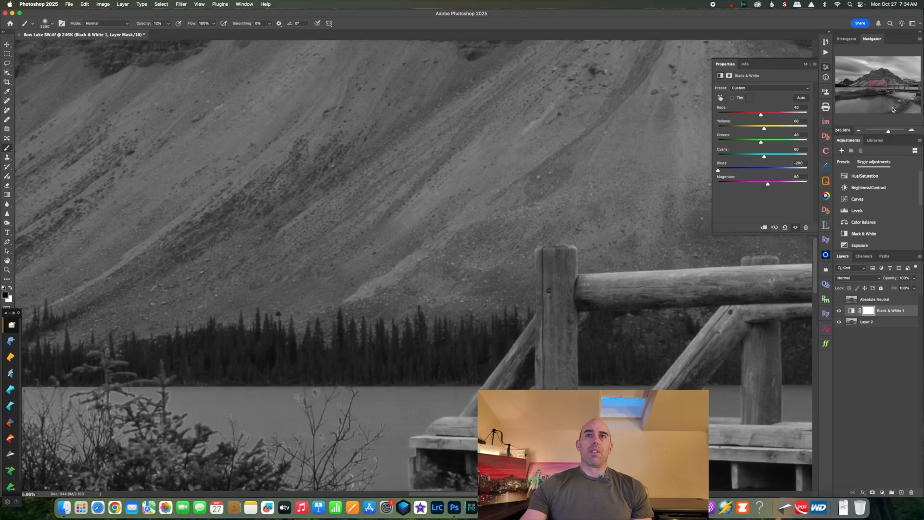
drag(879, 85, 859, 63)
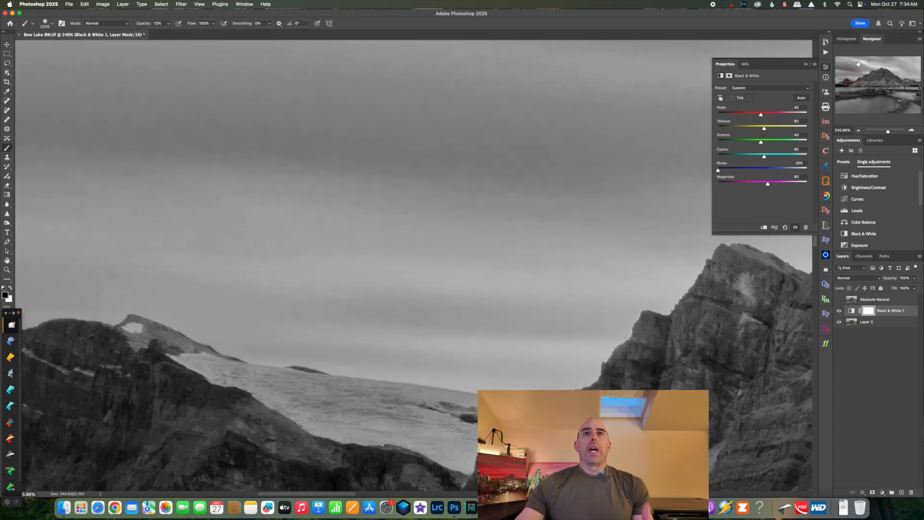
key(super+0)
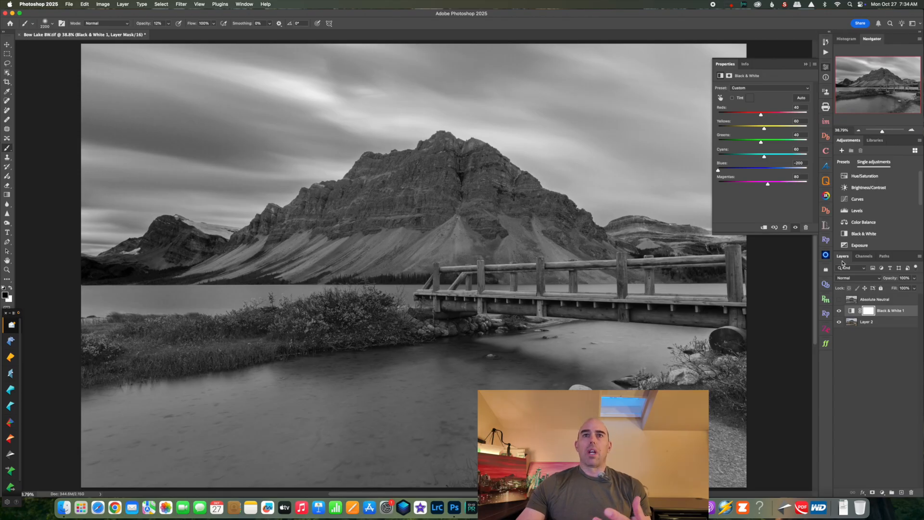
click(839, 311)
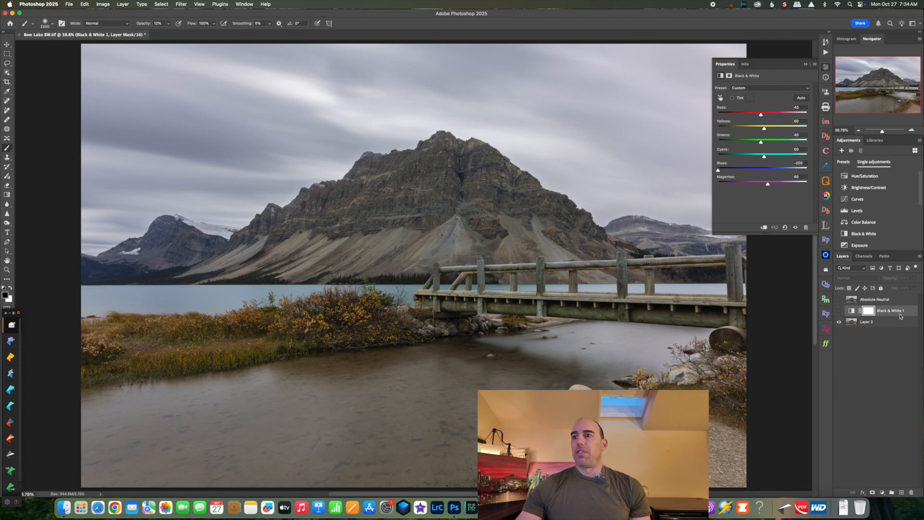
drag(890, 314, 912, 492)
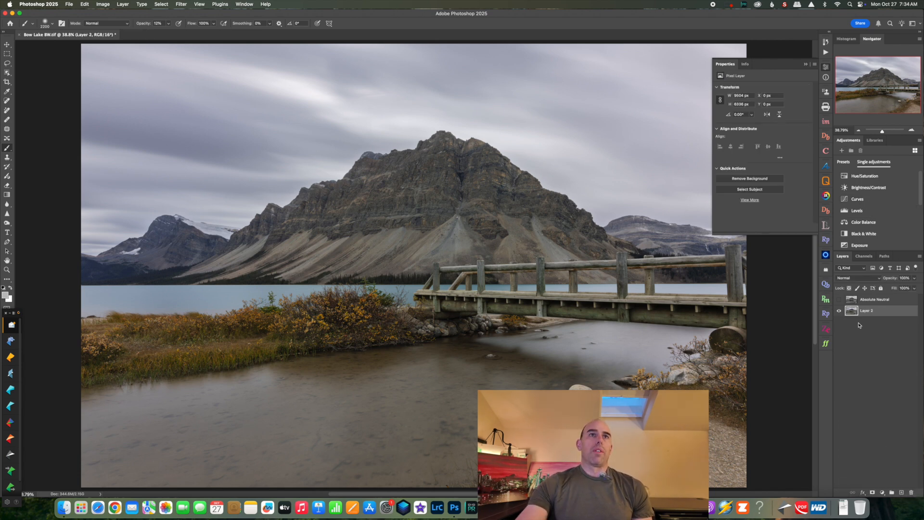
Select the sky on Layer 2 automatically and add an Exposure adjustment layer masked to it.
click(162, 4)
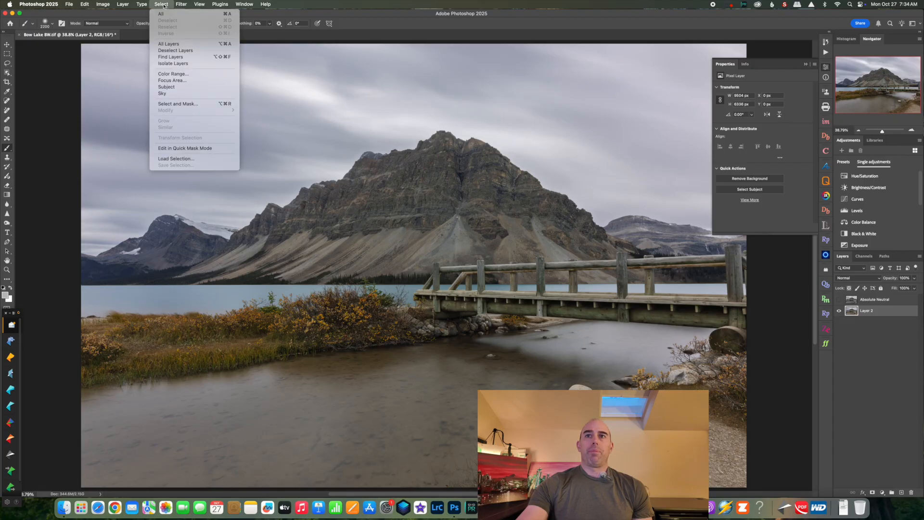
click(175, 93)
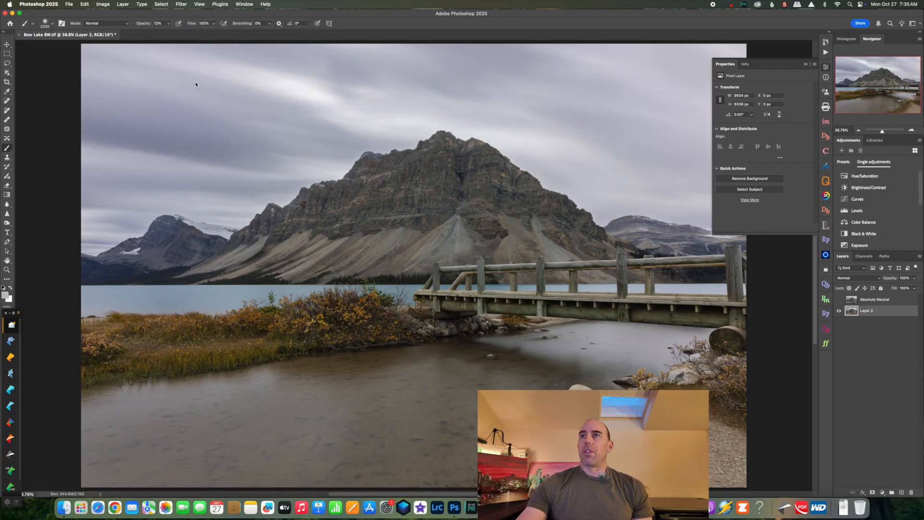
click(805, 65)
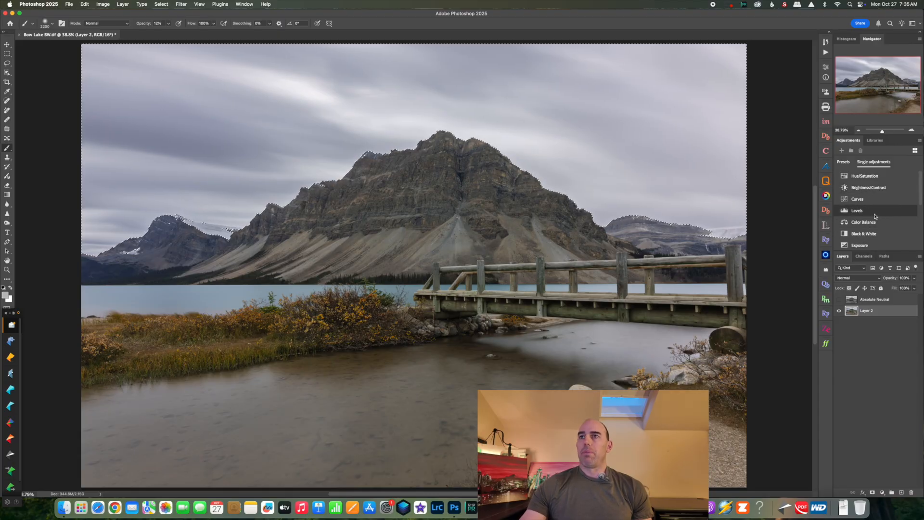
click(860, 245)
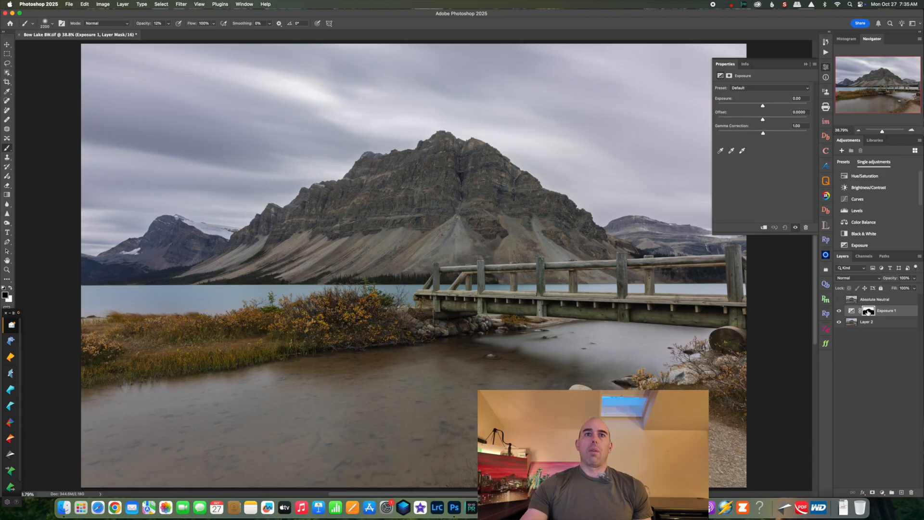
Examine the sky mask of the Exposure adjustment on its own and return to the image.
alt+click(871, 311)
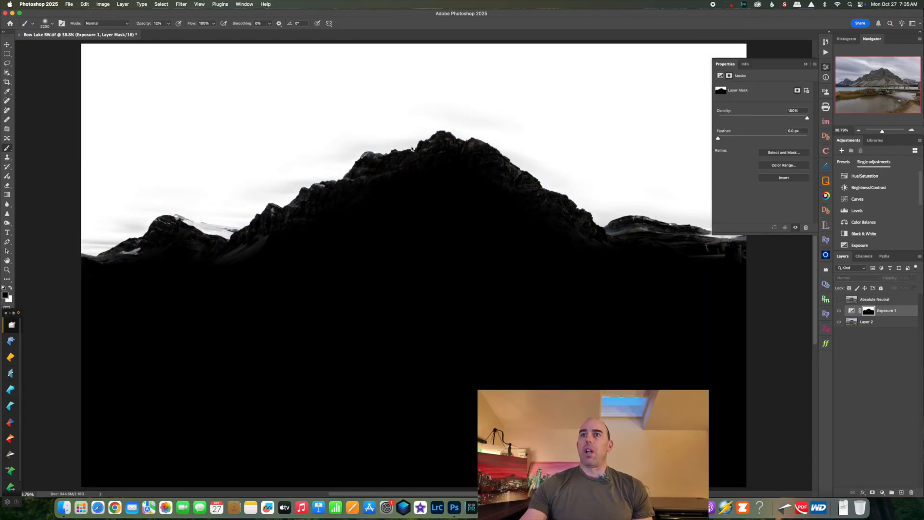
click(805, 65)
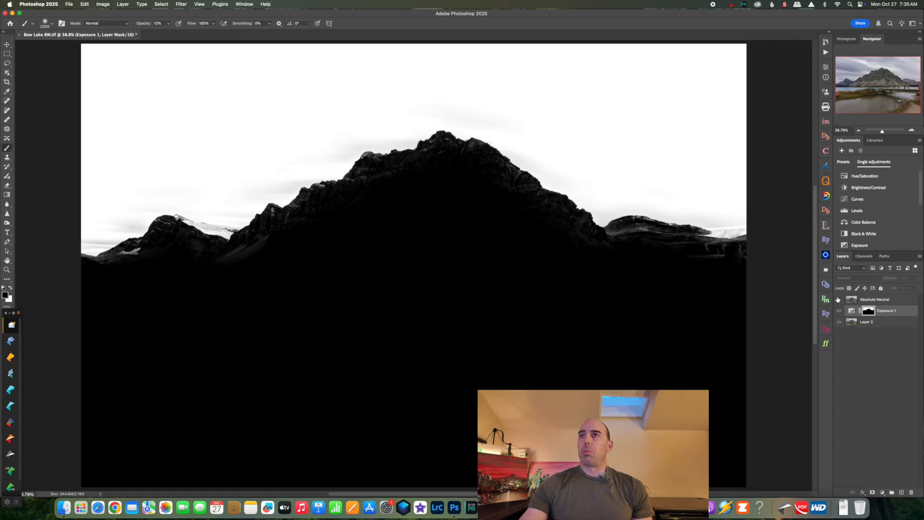
click(848, 312)
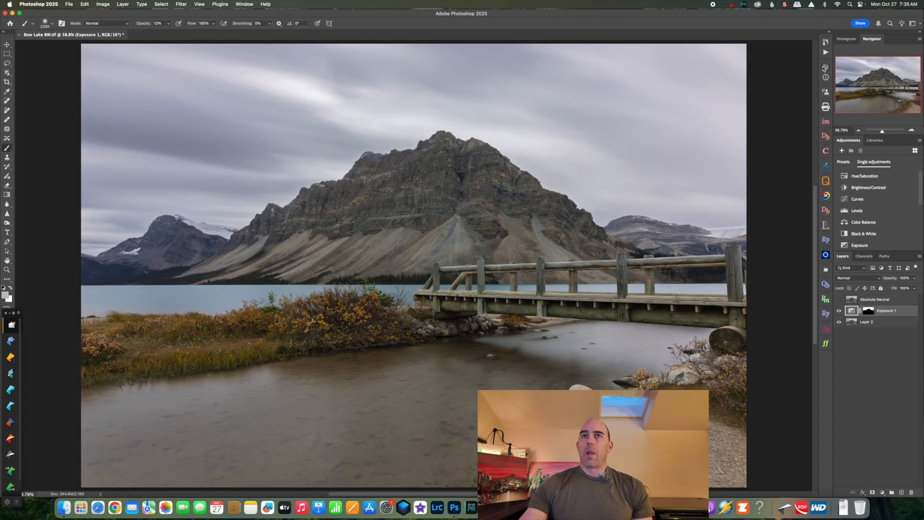
Strongly lower the Exposure value of the adjustment layer to darken the sky.
click(826, 68)
drag(762, 105, 750, 108)
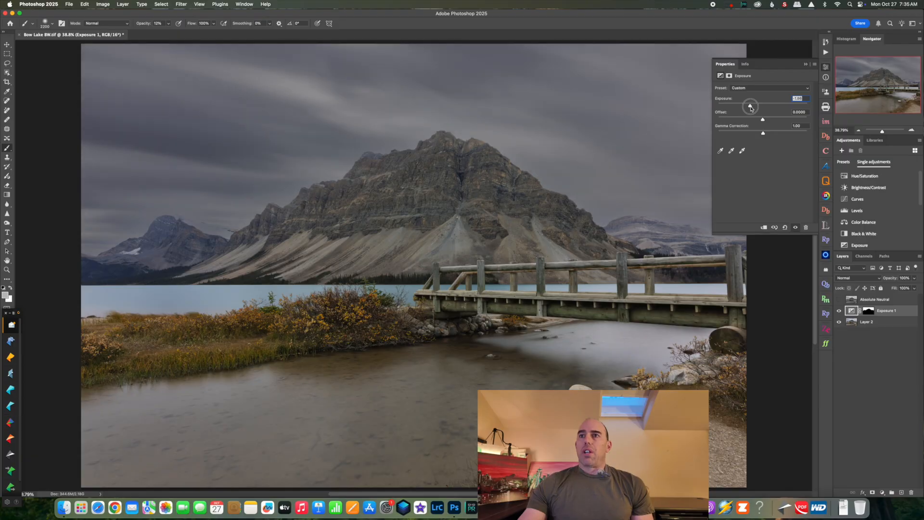
click(805, 64)
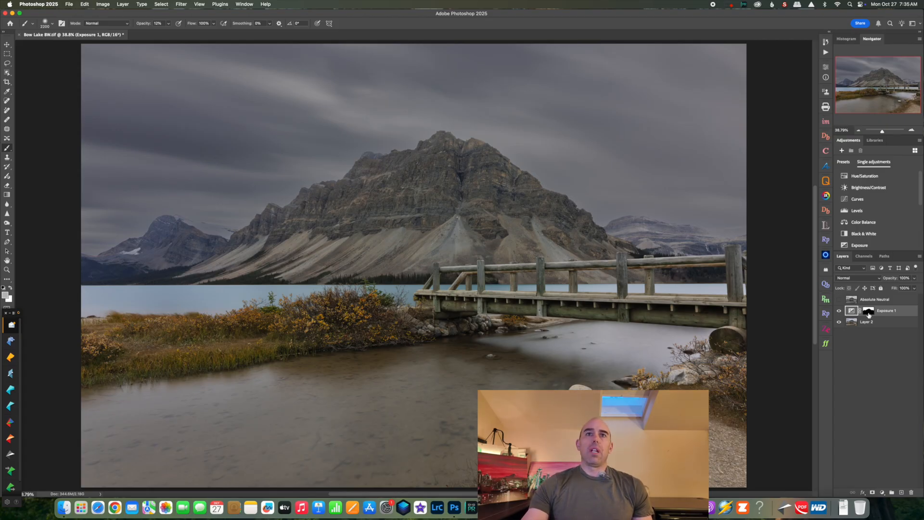
Inspect the Exposure layer's mask up close along the mountain edges and the snowy ridge.
alt+click(869, 316)
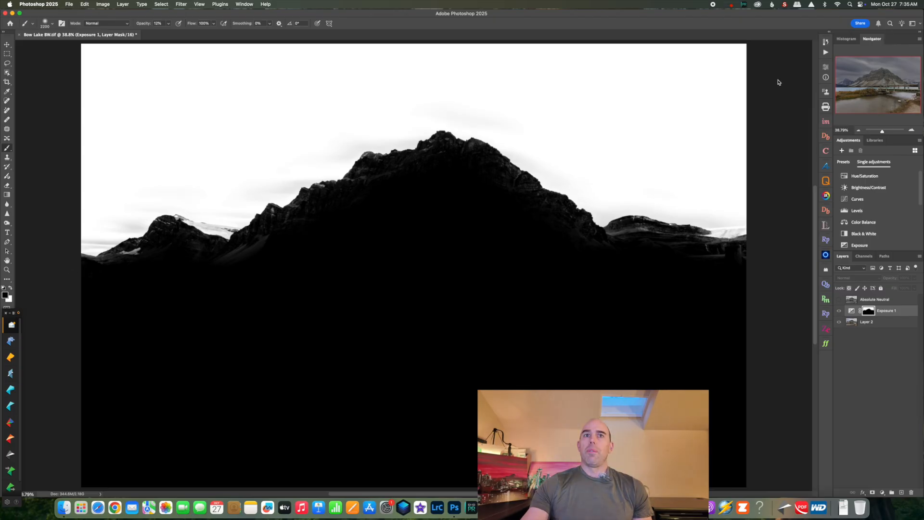
drag(882, 132, 885, 132)
drag(884, 76, 857, 76)
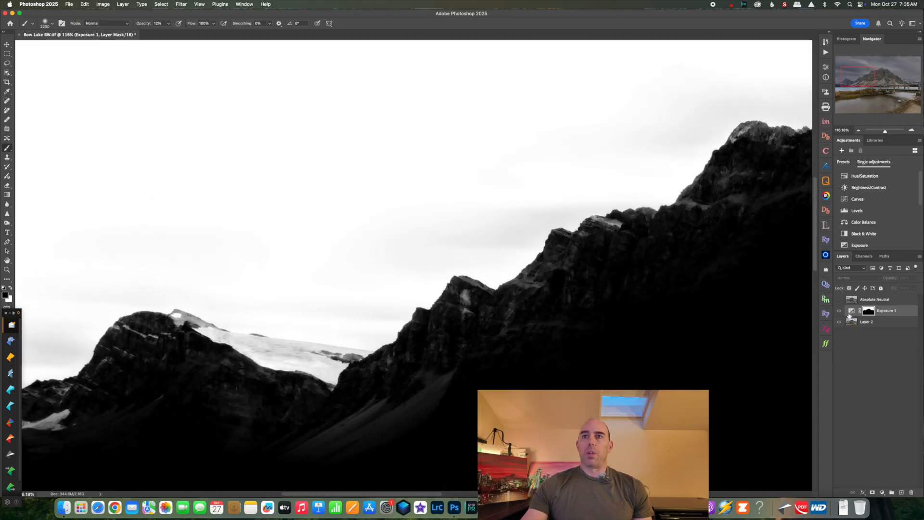
click(850, 311)
Show the Absolute Neutral layer and move the Exposure 1 layer above it.
click(840, 299)
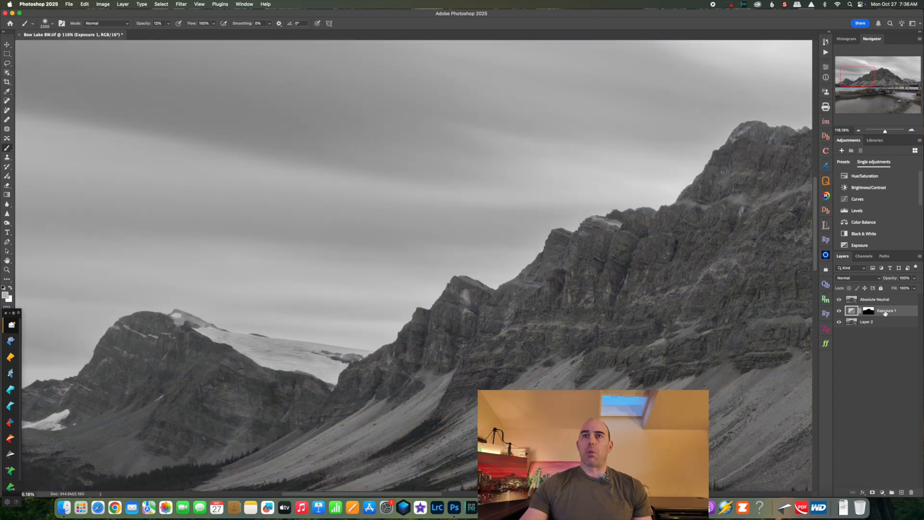
drag(884, 313, 884, 289)
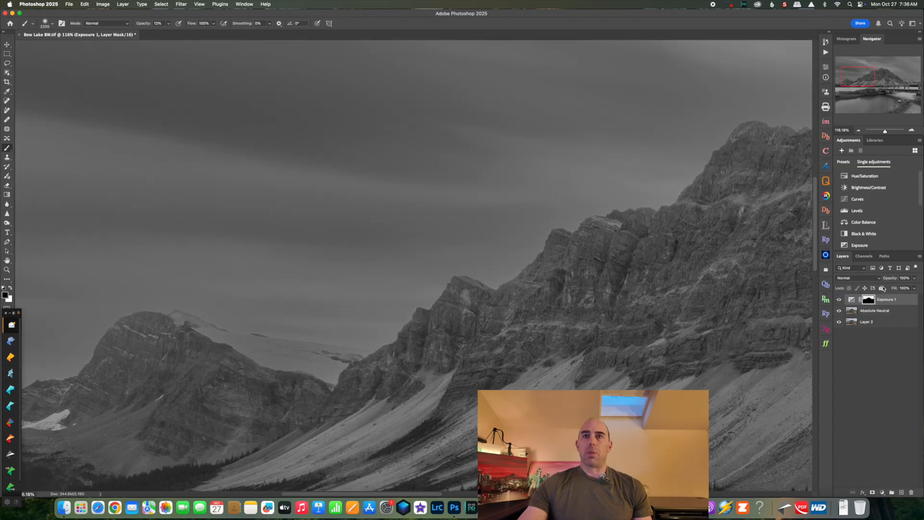
key(super+0)
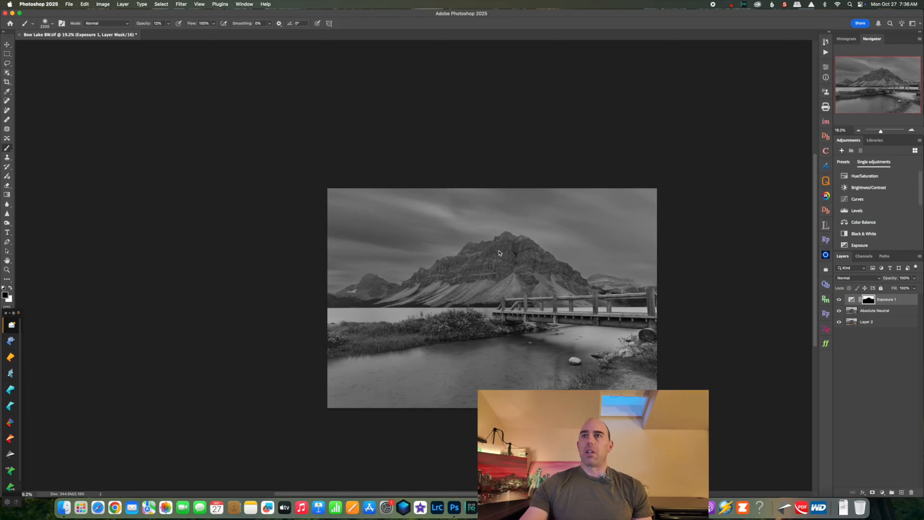
Examine how the darkened sky spills onto the mountain ridge in the black-and-white version.
drag(881, 130, 885, 131)
drag(867, 78, 871, 78)
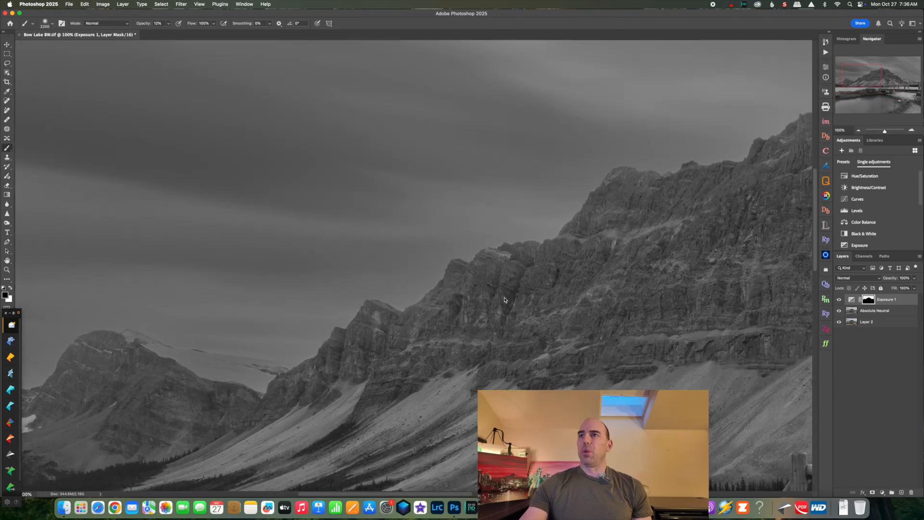
drag(883, 135, 881, 134)
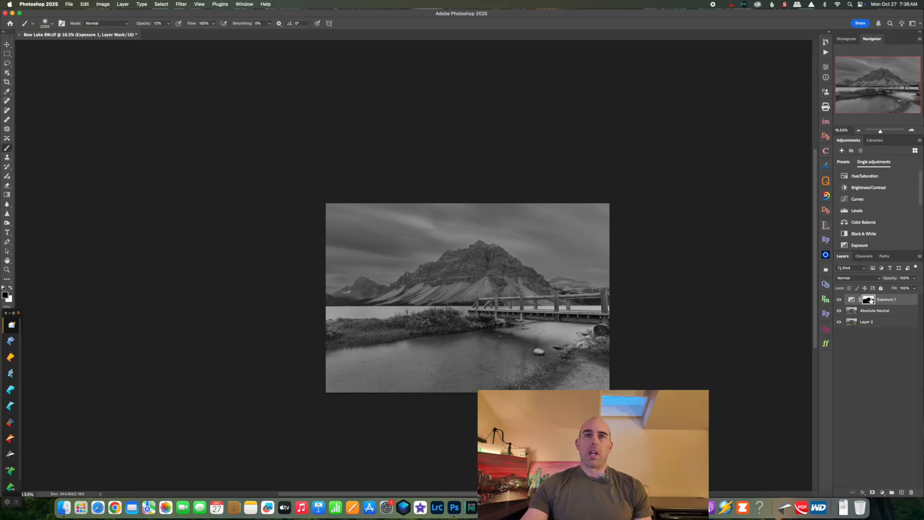
Review the Exposure 1 layer's sky mask once more and delete the layer.
alt+click(871, 300)
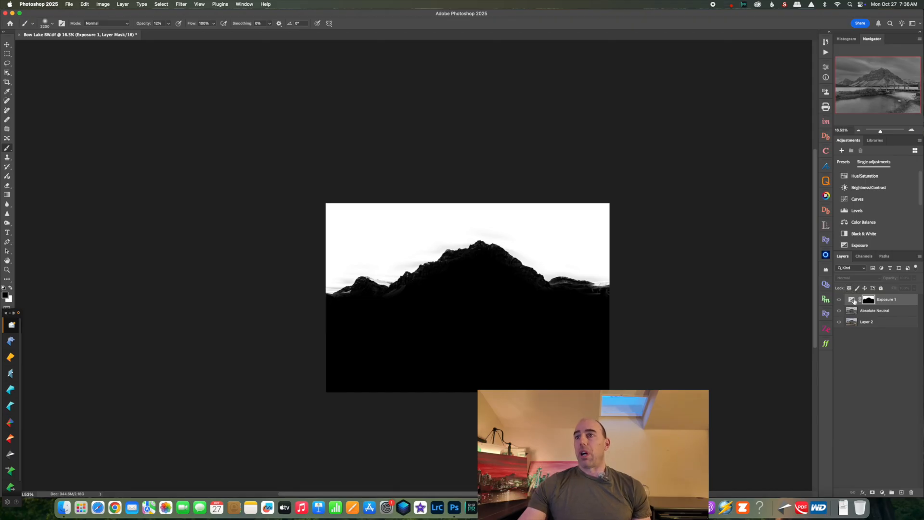
click(852, 300)
drag(891, 302, 912, 493)
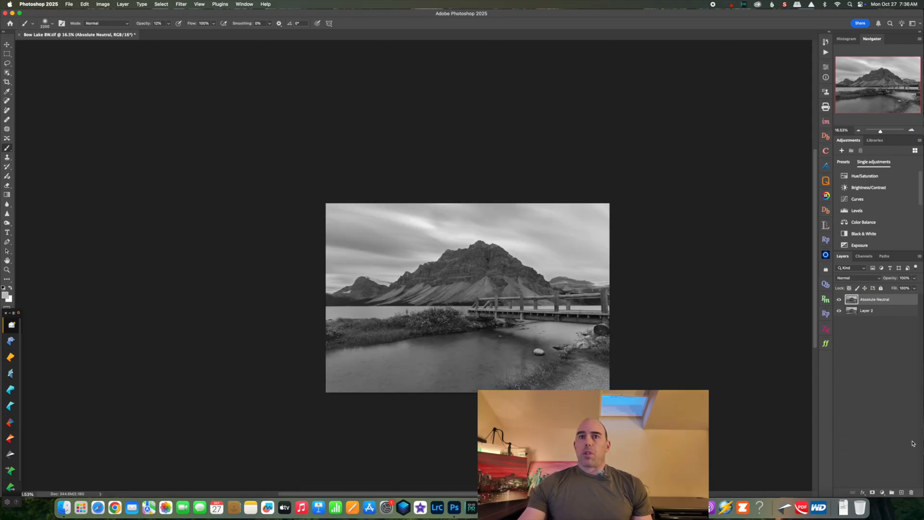
Hide the Absolute Neutral layer and select the subject of Layer 2 using on-device processing.
click(839, 299)
click(162, 4)
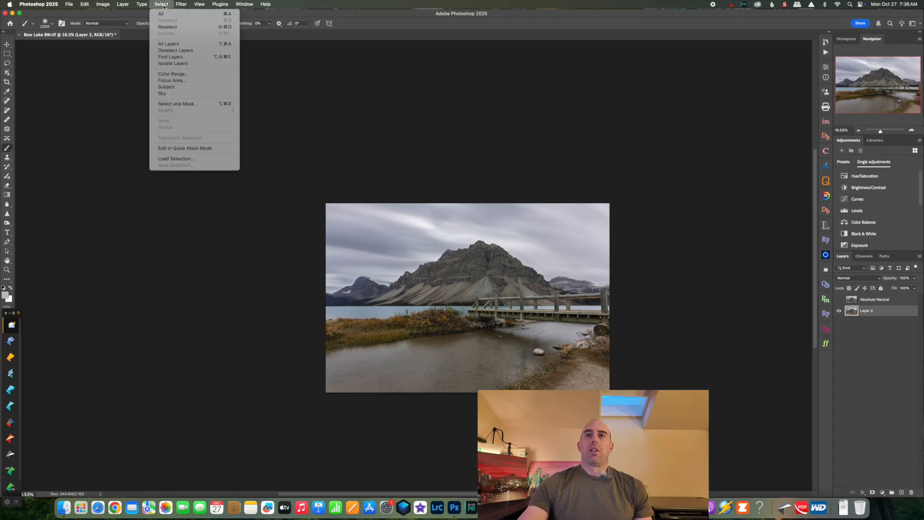
click(183, 88)
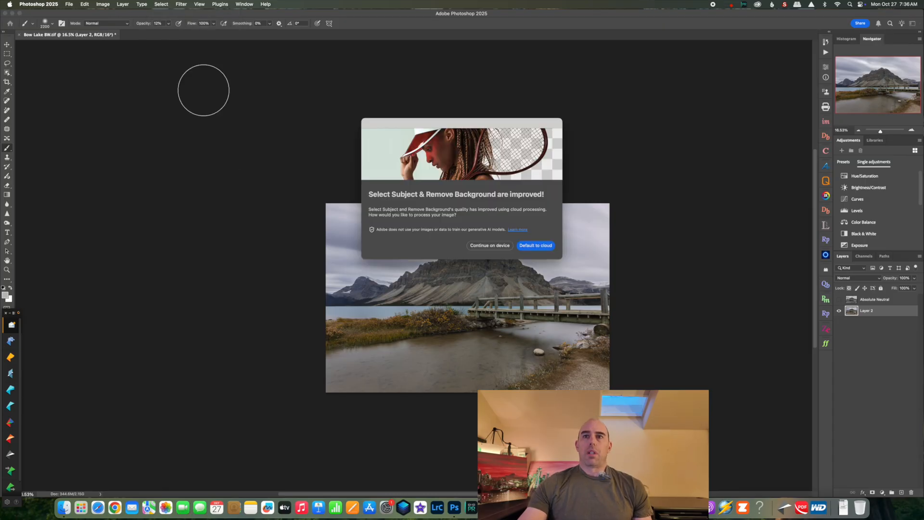
click(491, 246)
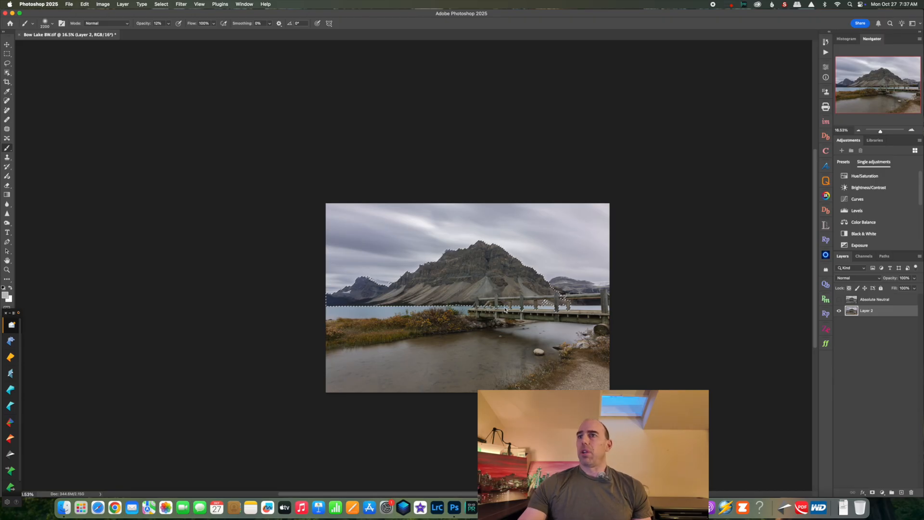
Add a Curves adjustment masked by the subject selection and inspect its mask along the mountain and bridge edges.
click(857, 200)
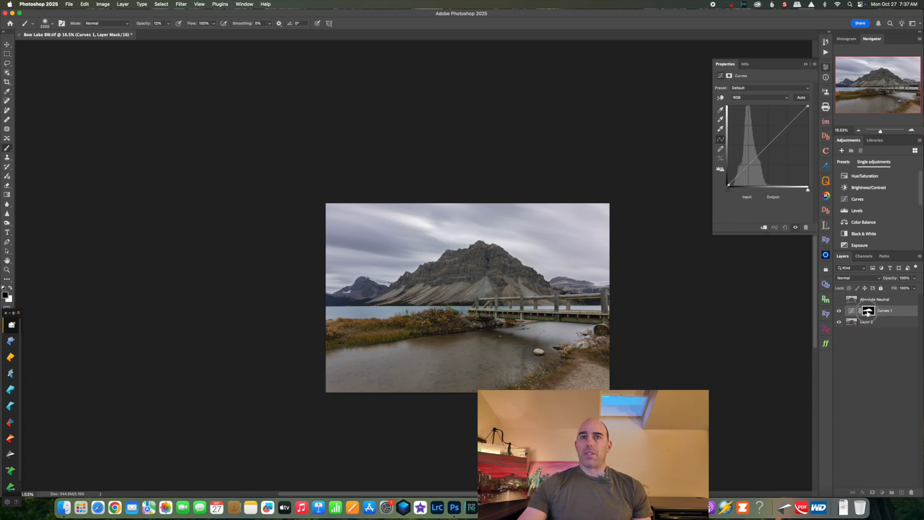
alt+click(868, 310)
drag(880, 131, 882, 130)
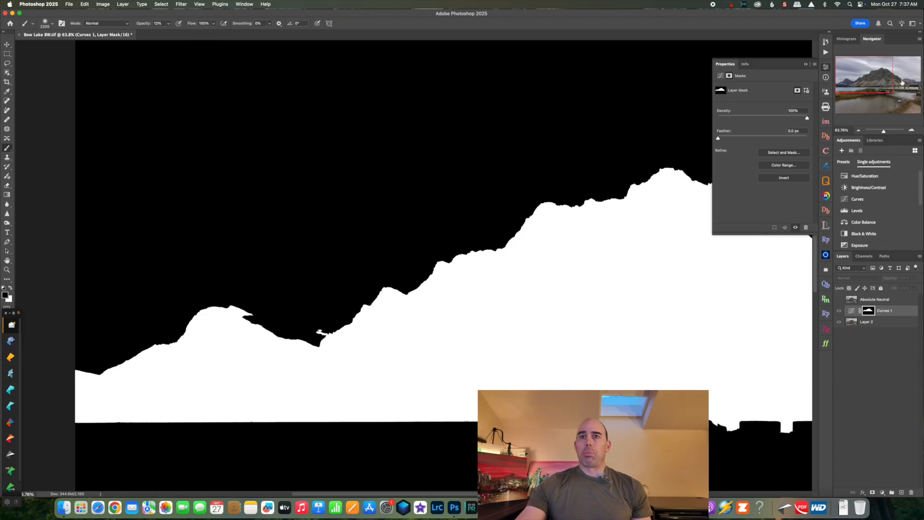
drag(884, 73, 908, 76)
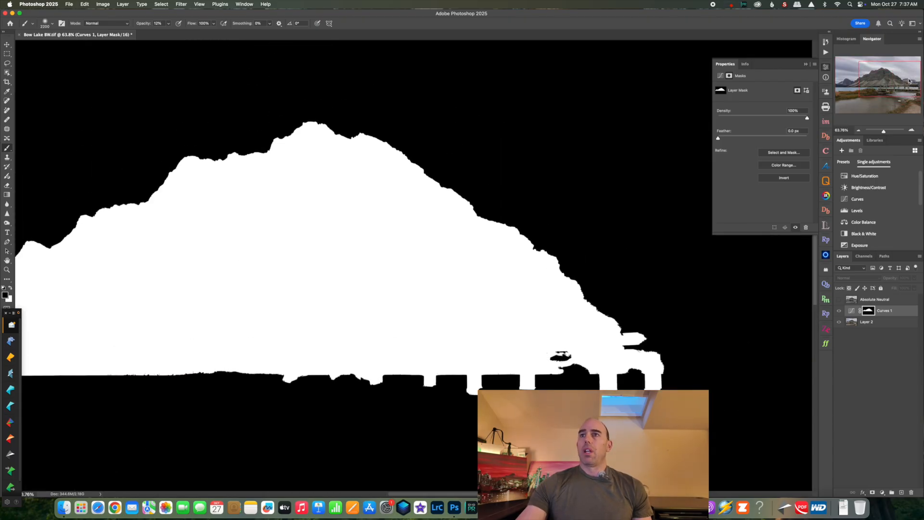
Try brightening the masked mountain with a raised RGB curve, and delete the Curves adjustment layer.
click(852, 311)
click(745, 168)
drag(746, 168, 741, 159)
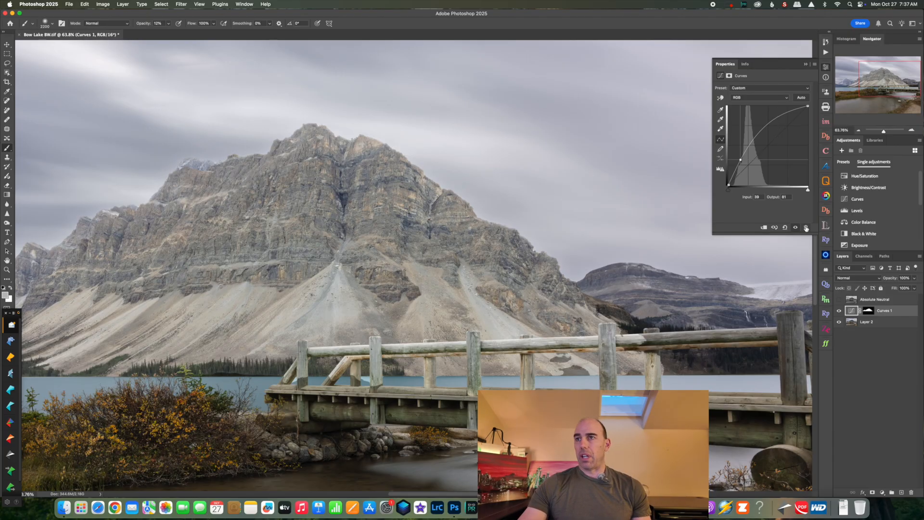
click(806, 227)
Show and select the Absolute Neutral layer, and inspect the saved Sky Opt and GND Opt channel masks.
click(839, 299)
click(852, 300)
click(864, 257)
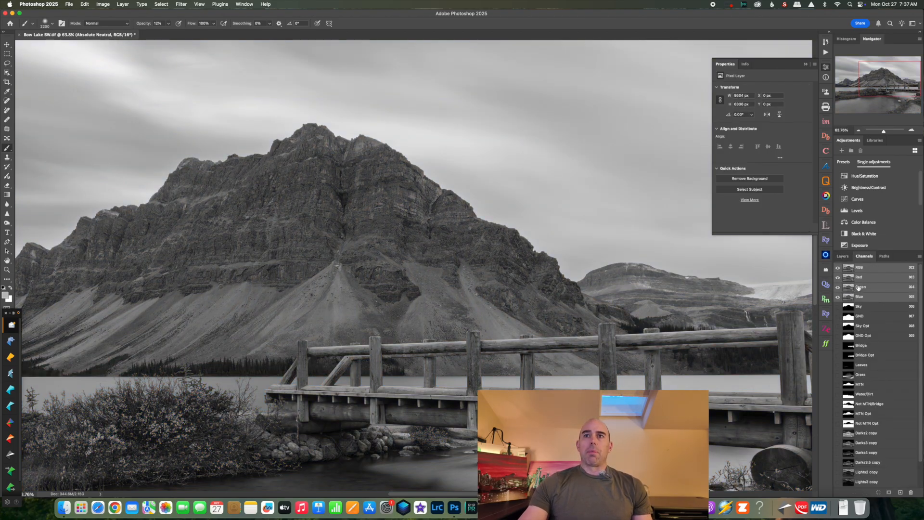
click(866, 327)
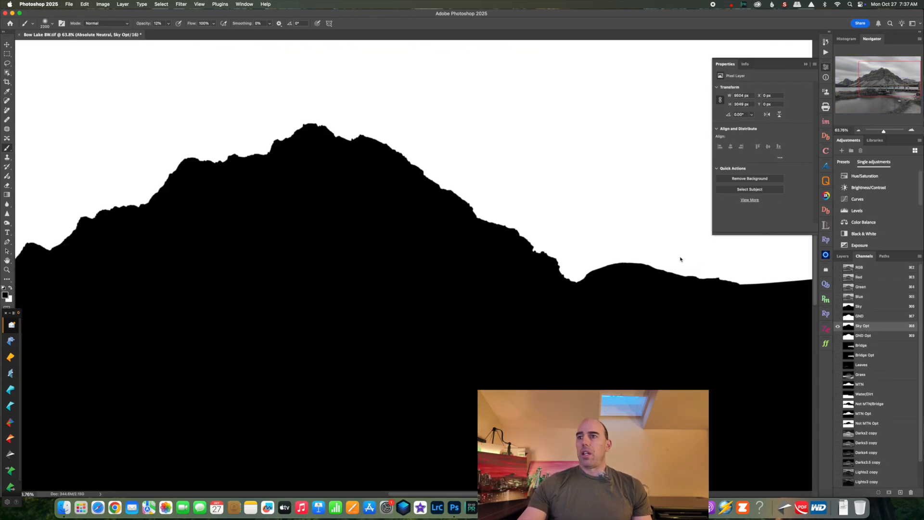
click(865, 335)
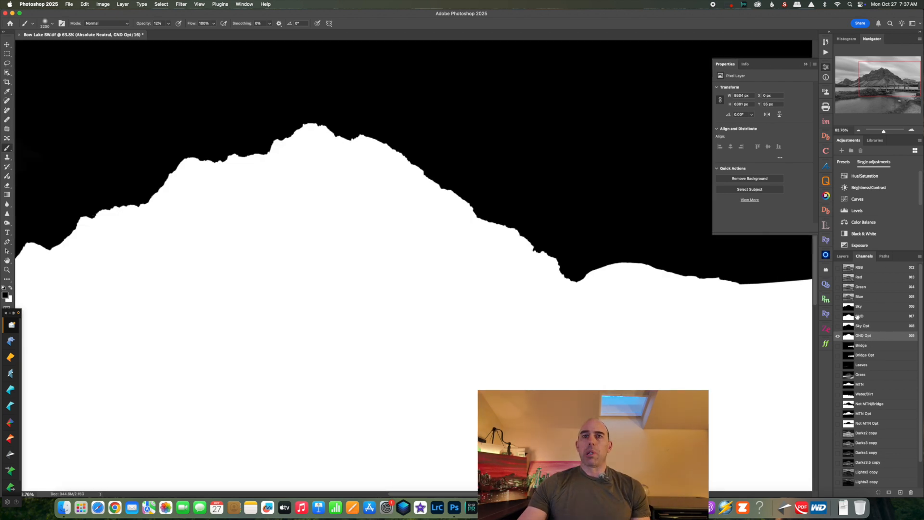
click(861, 356)
click(860, 336)
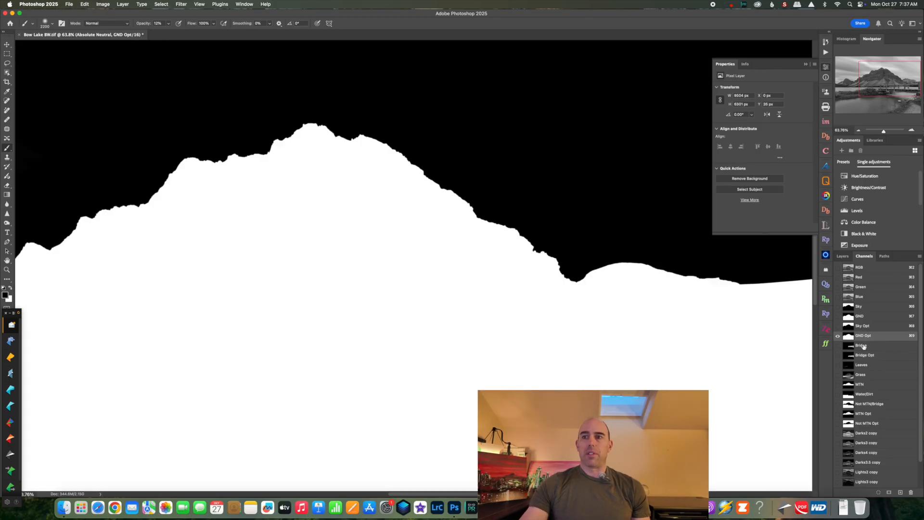
Examine the Bridge Opt and Not MTN/Bridge channel masks around the near end of the bridge.
click(868, 356)
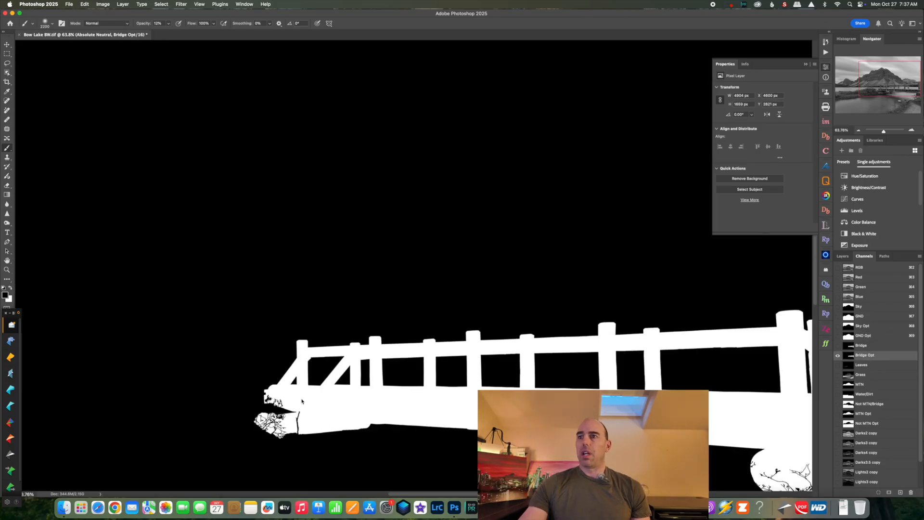
click(869, 112)
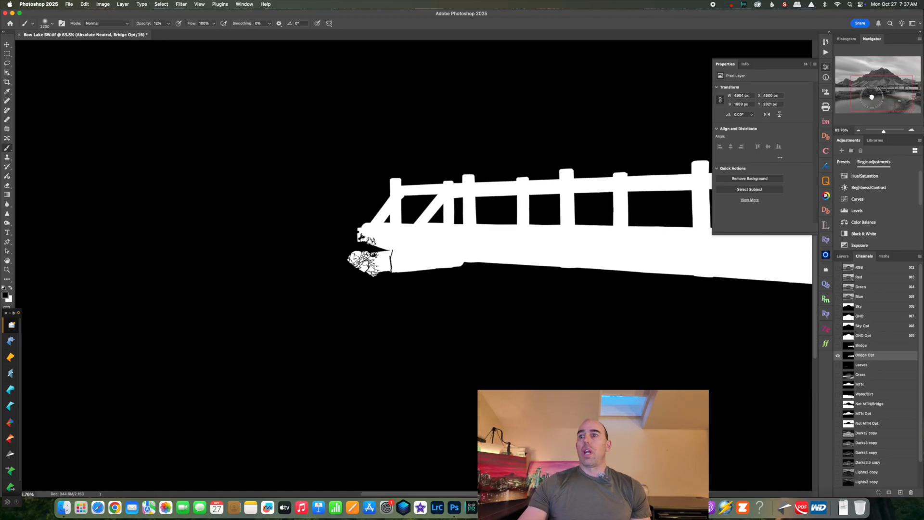
click(872, 405)
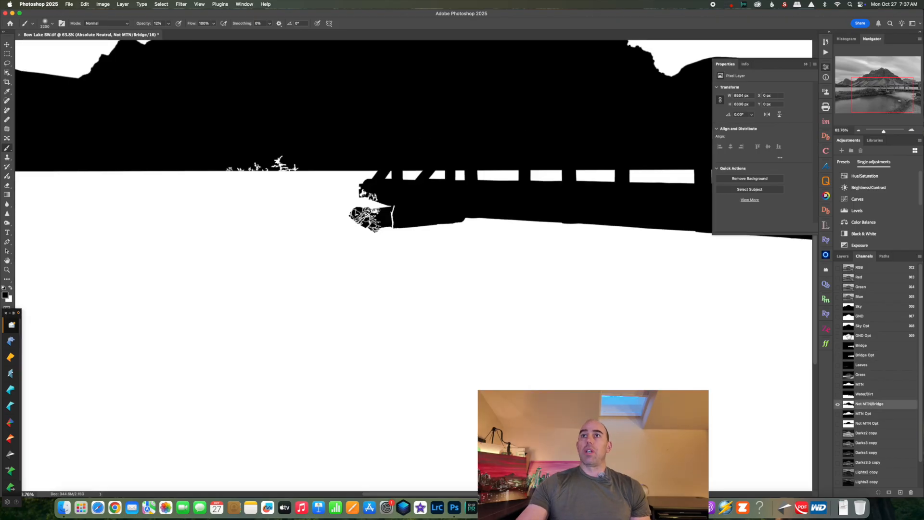
drag(876, 92, 876, 93)
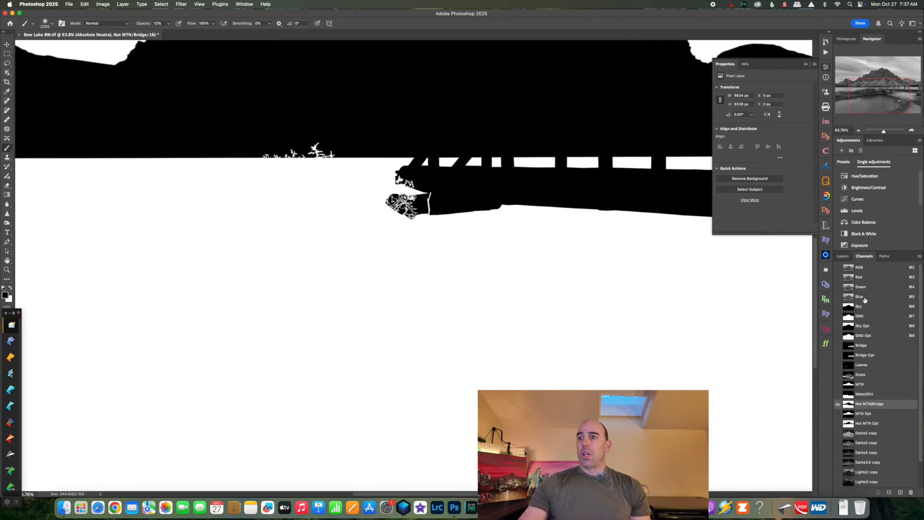
Examine the Not MTN Opt and MTN Opt channel masks, and return to the RGB composite and the layer list.
click(871, 423)
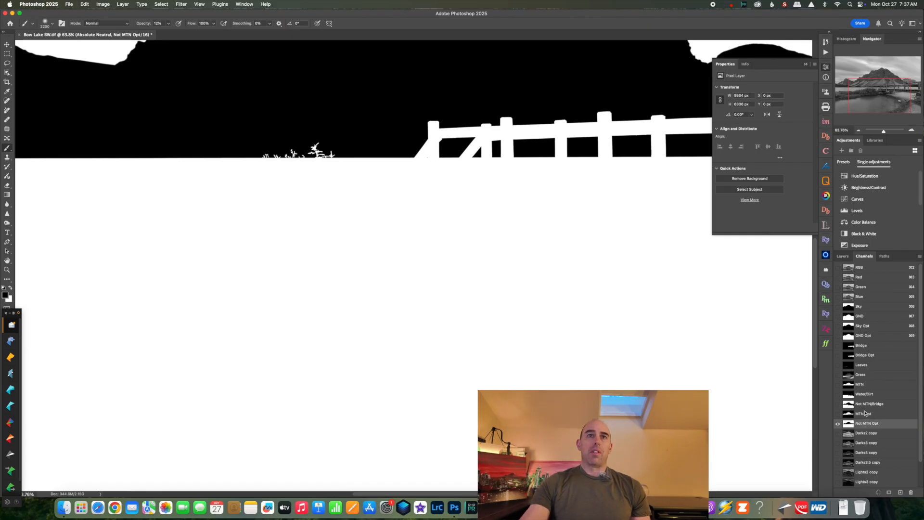
click(871, 414)
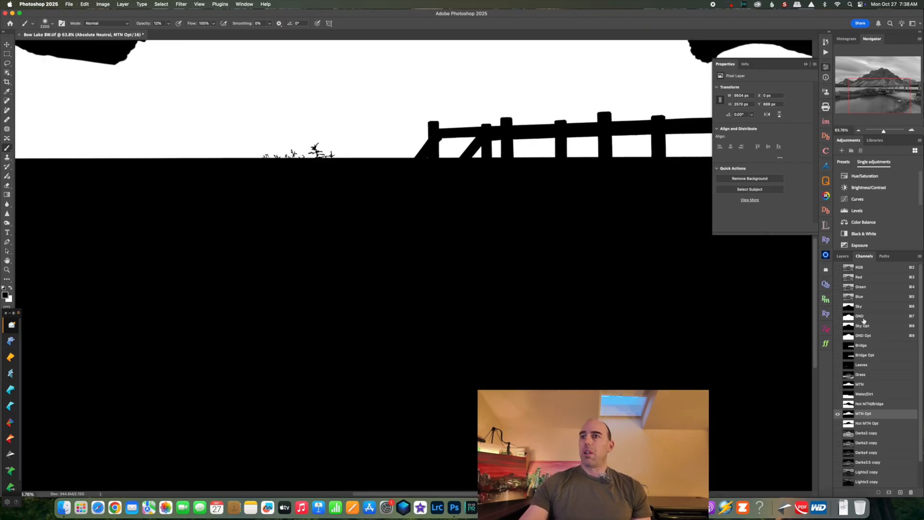
click(863, 269)
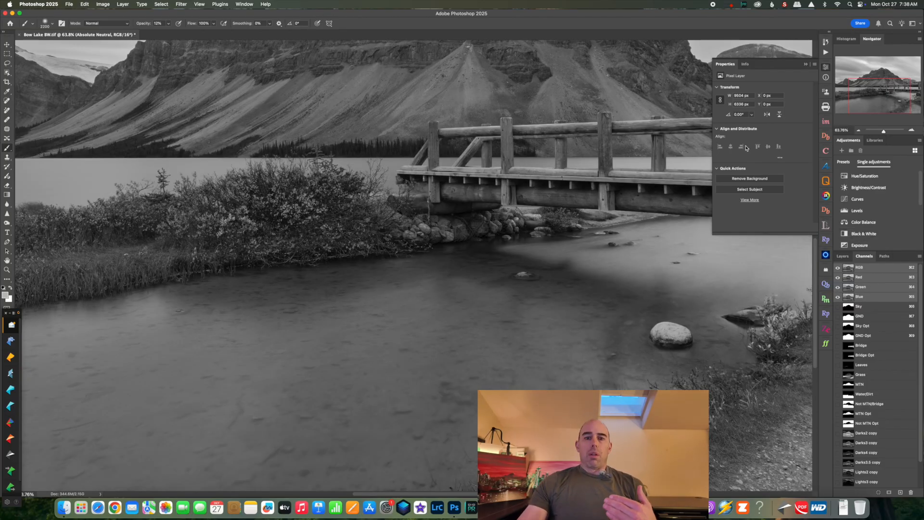
click(843, 256)
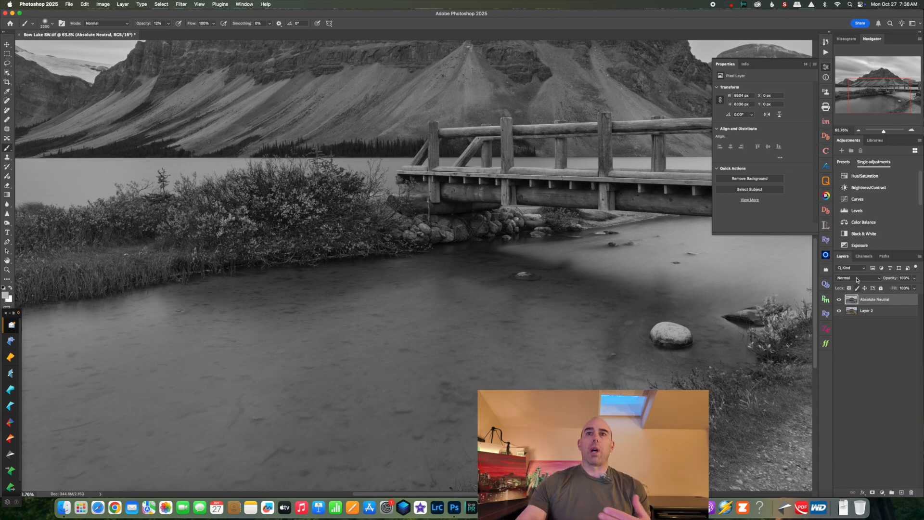
Fit the whole photo in view and load the Sky Opt channel as a new selection through Artisan Pro X.
key(super+0)
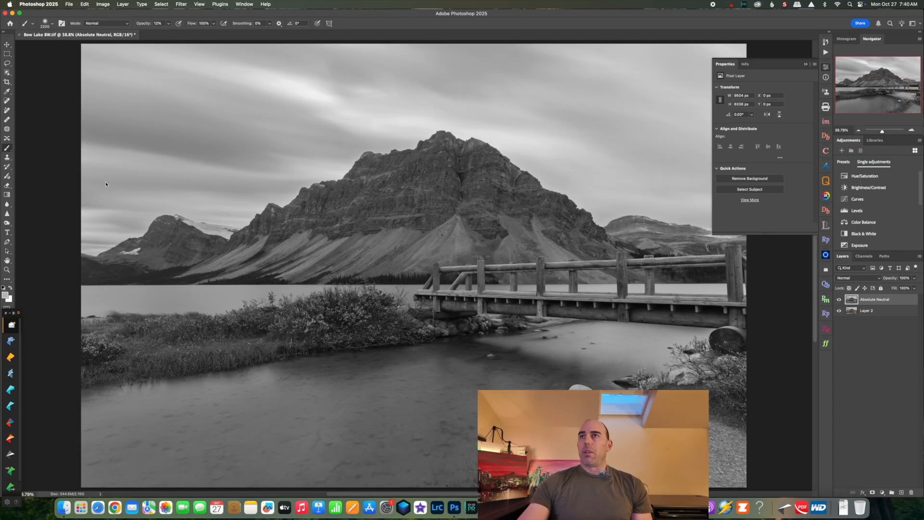
click(806, 65)
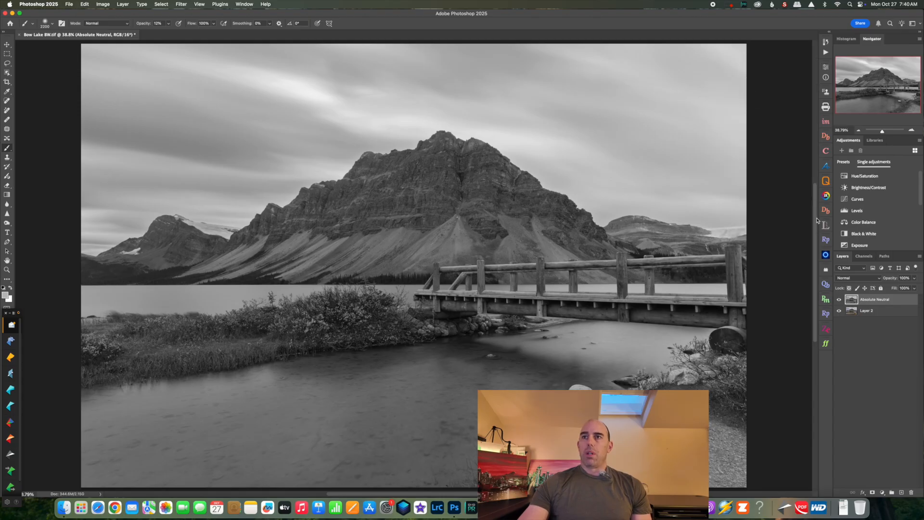
click(826, 166)
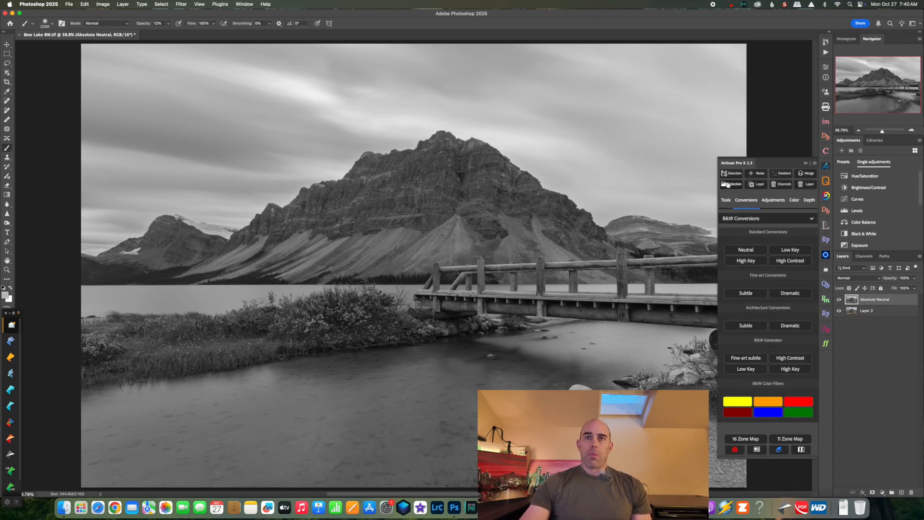
click(732, 184)
click(478, 235)
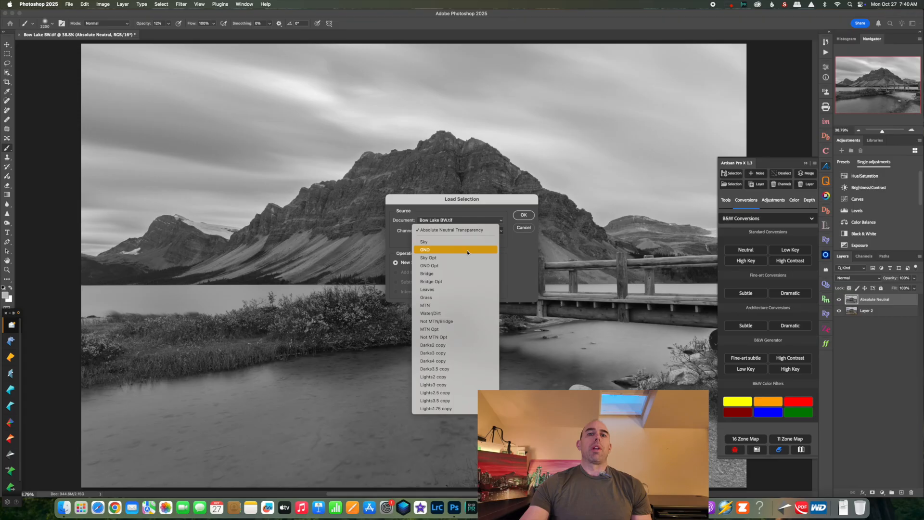
click(458, 259)
click(522, 214)
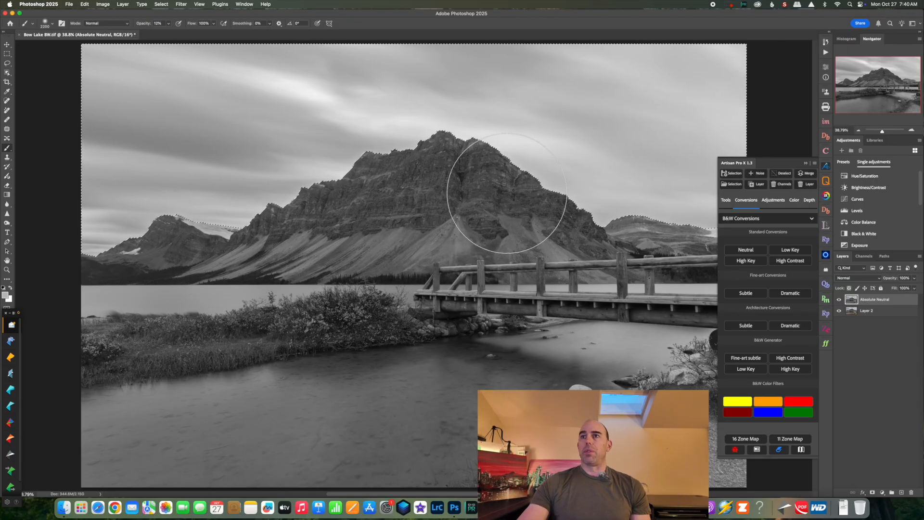
Apply the Low Key contrast adjustment to the selected sky at 100% intensity.
click(774, 200)
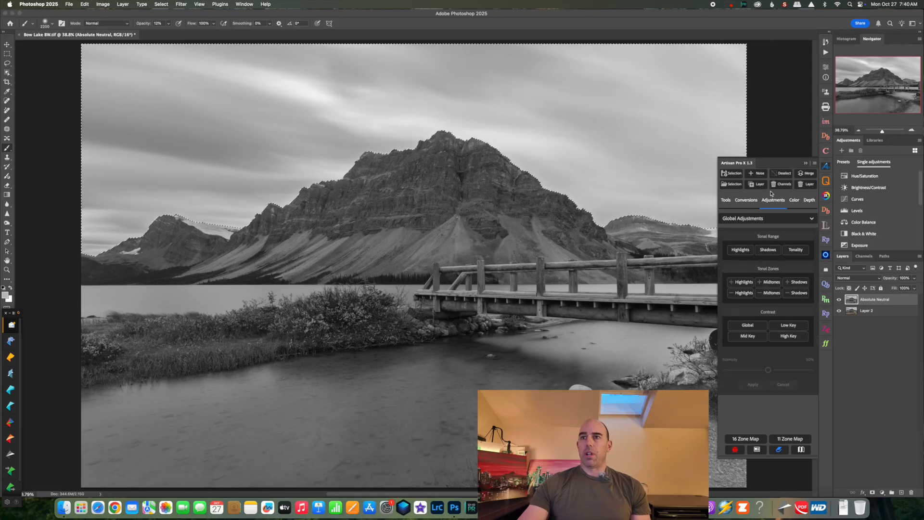
click(792, 325)
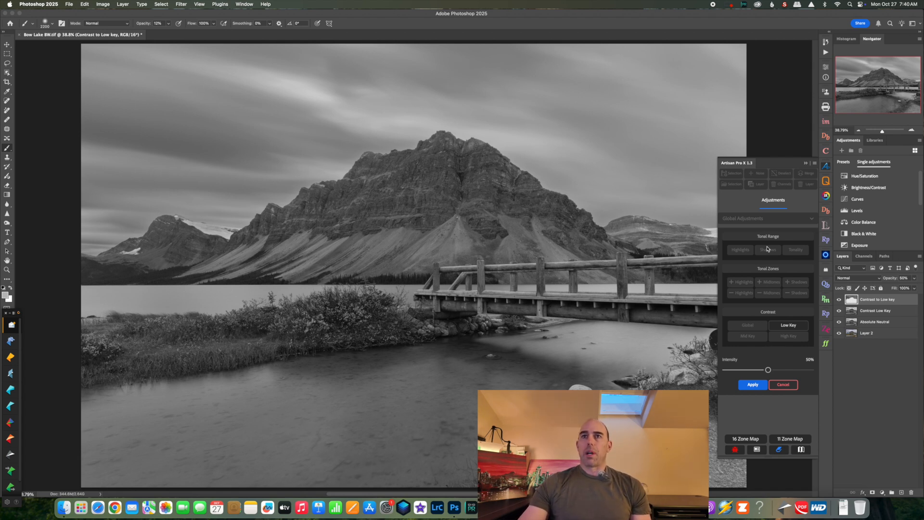
drag(769, 371, 849, 373)
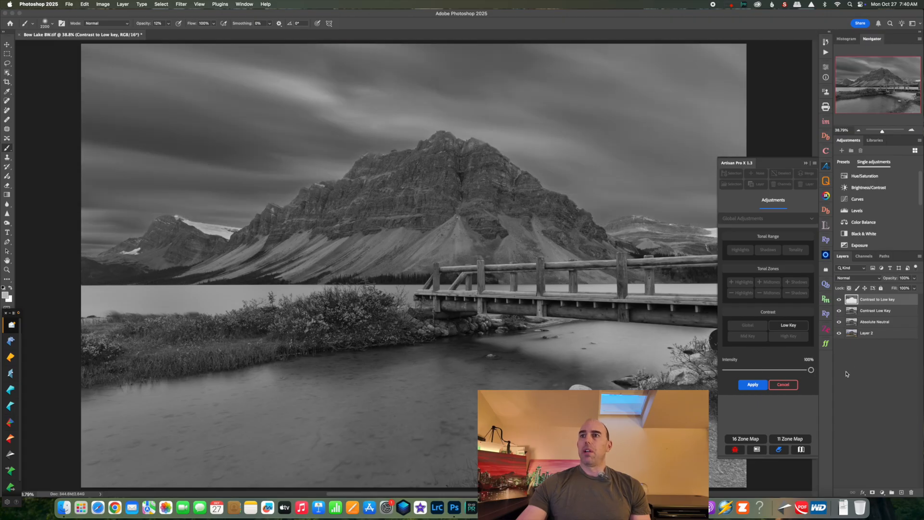
click(752, 385)
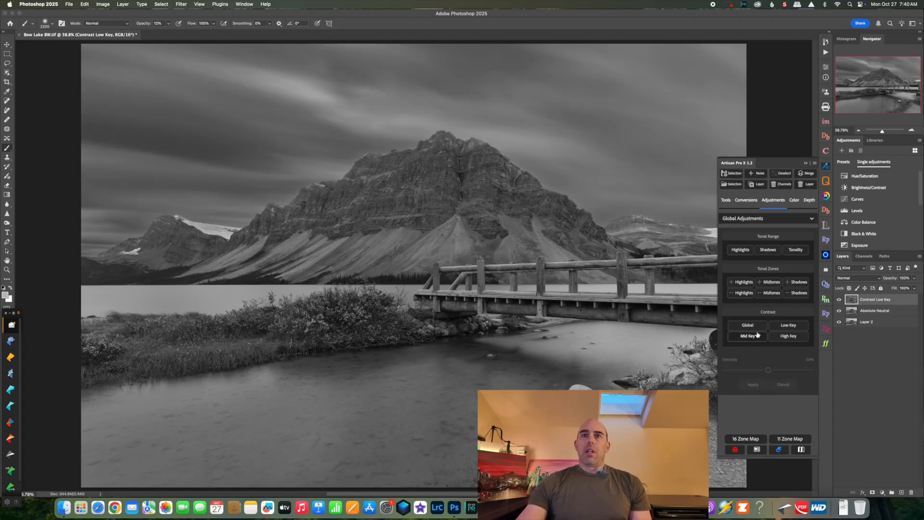
Reload the Sky Opt selection and apply a second Low Key contrast adjustment to the sky at 100% intensity.
click(732, 184)
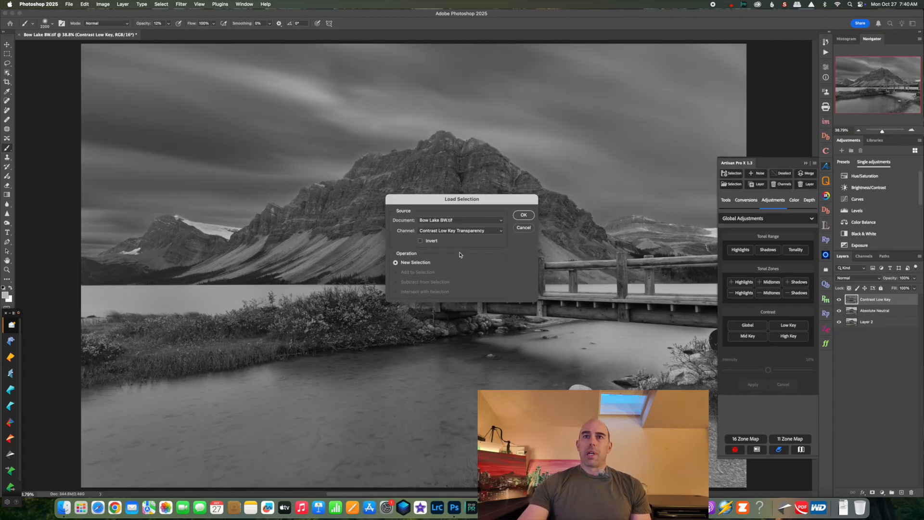
click(481, 230)
click(477, 255)
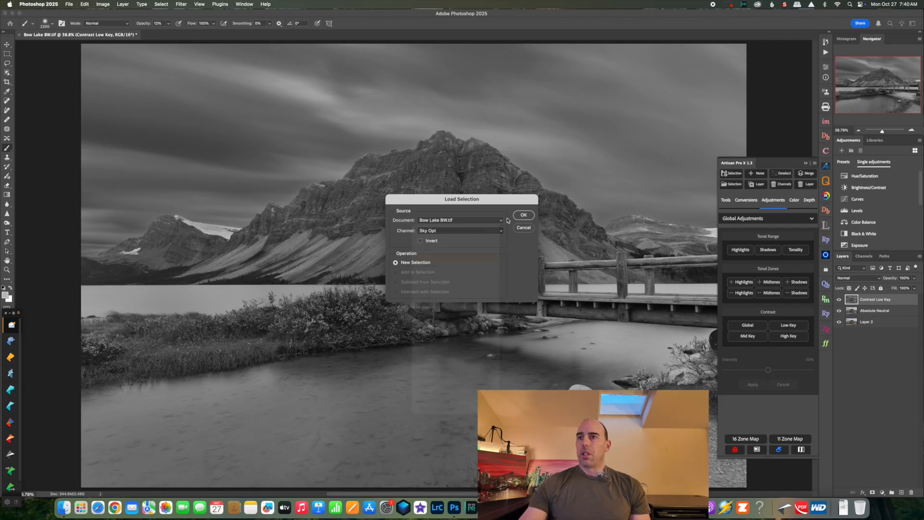
click(524, 215)
click(789, 325)
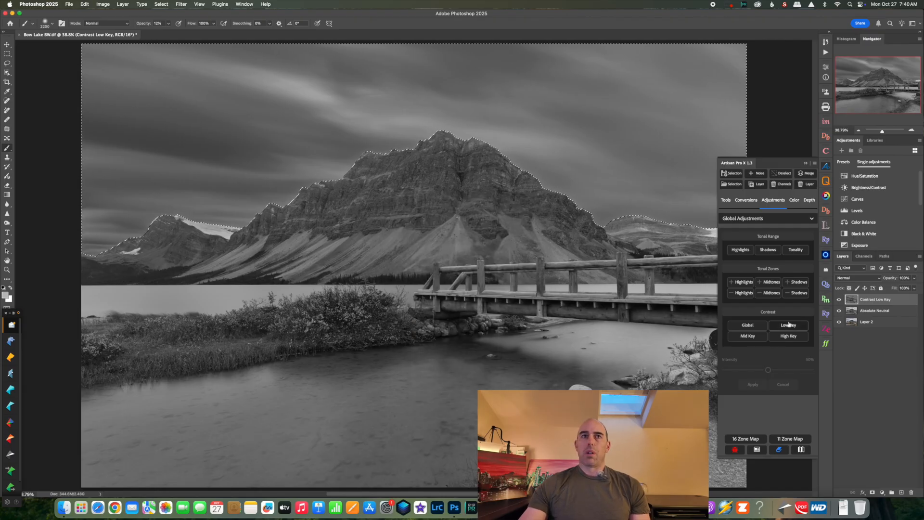
drag(768, 370, 818, 368)
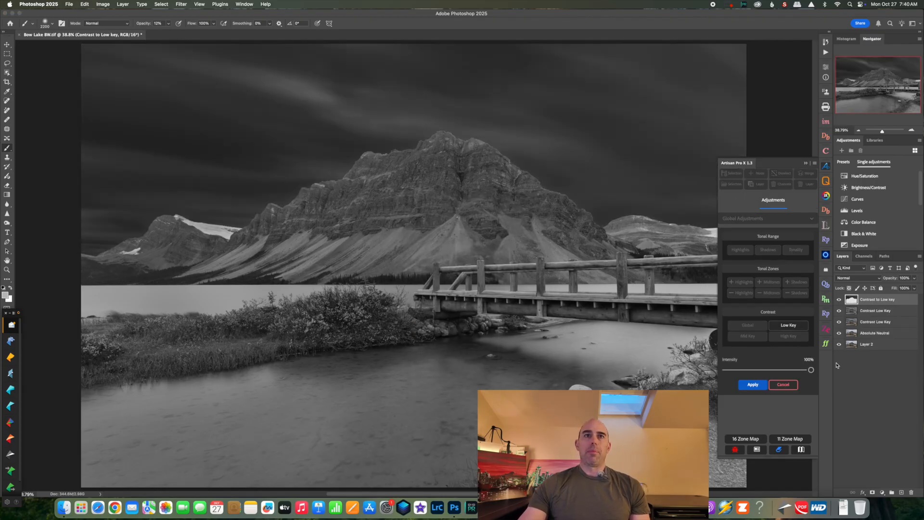
click(753, 385)
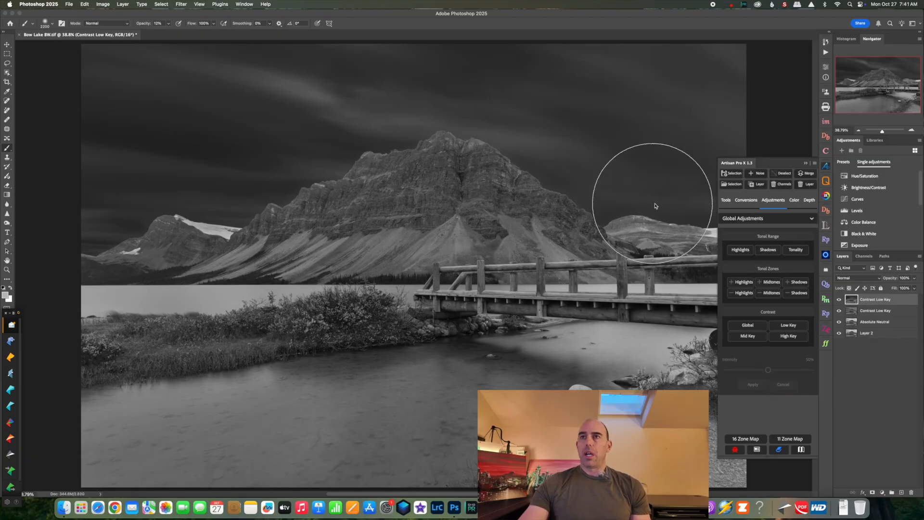
Load the Sky Opt selection again and apply a third Low Key contrast adjustment at its default intensity.
click(734, 185)
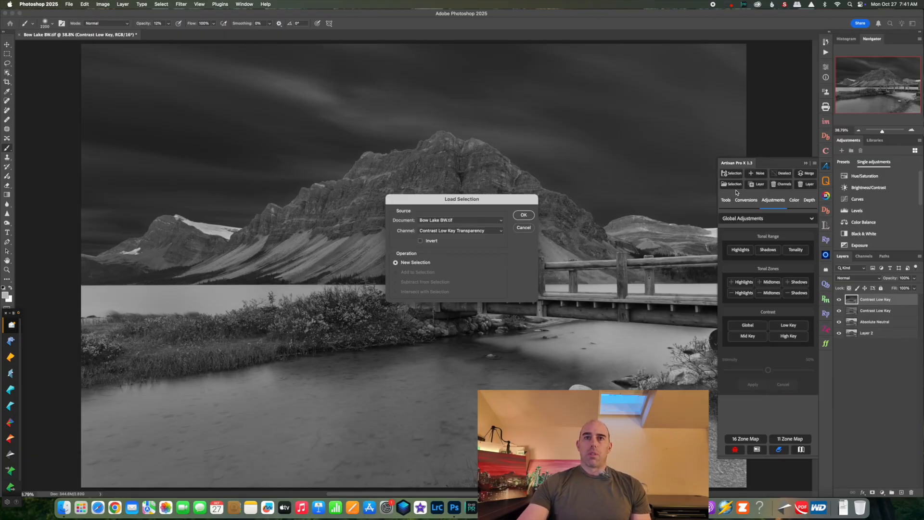
click(485, 231)
click(488, 257)
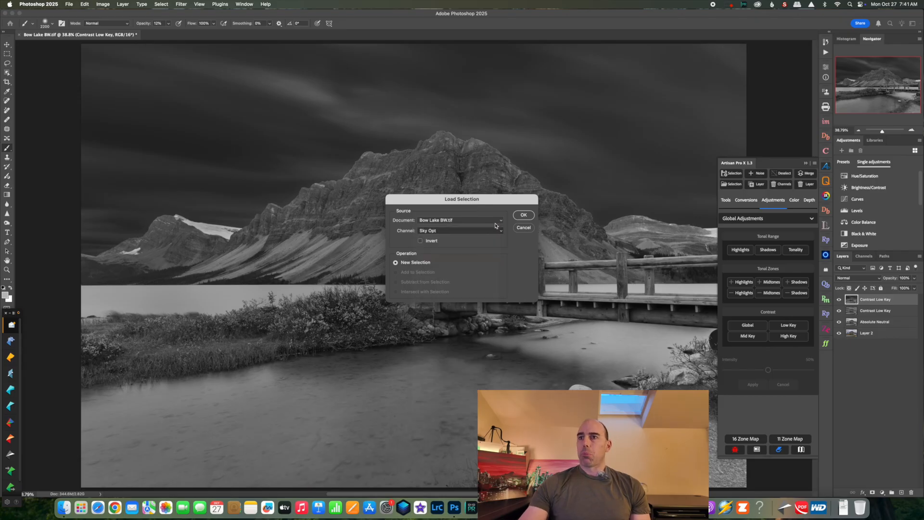
click(524, 215)
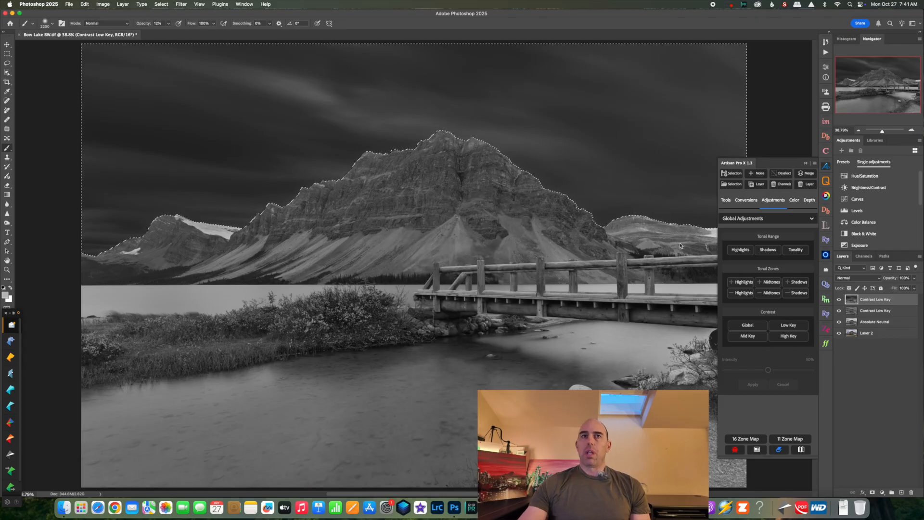
click(803, 326)
click(754, 385)
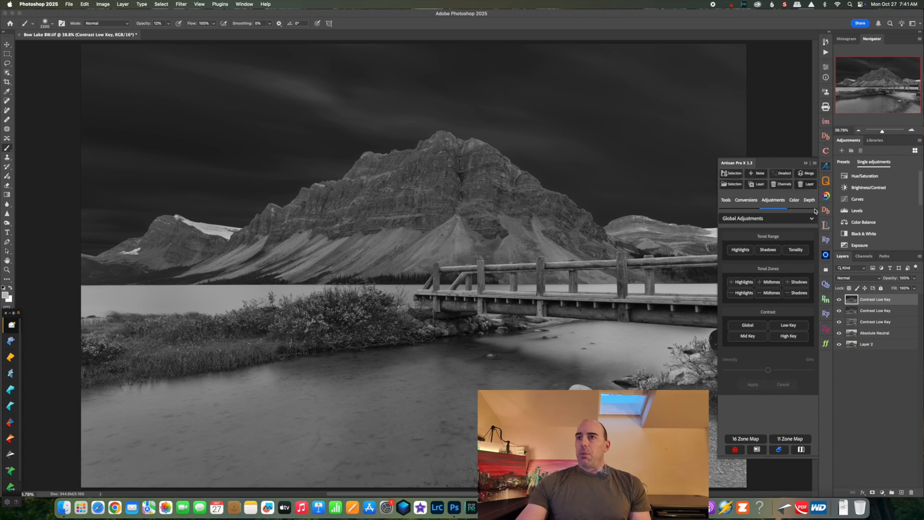
Merge the three Contrast Low Key layers into one and toggle its visibility to compare the sky before and after.
click(808, 175)
click(810, 174)
click(839, 299)
click(838, 299)
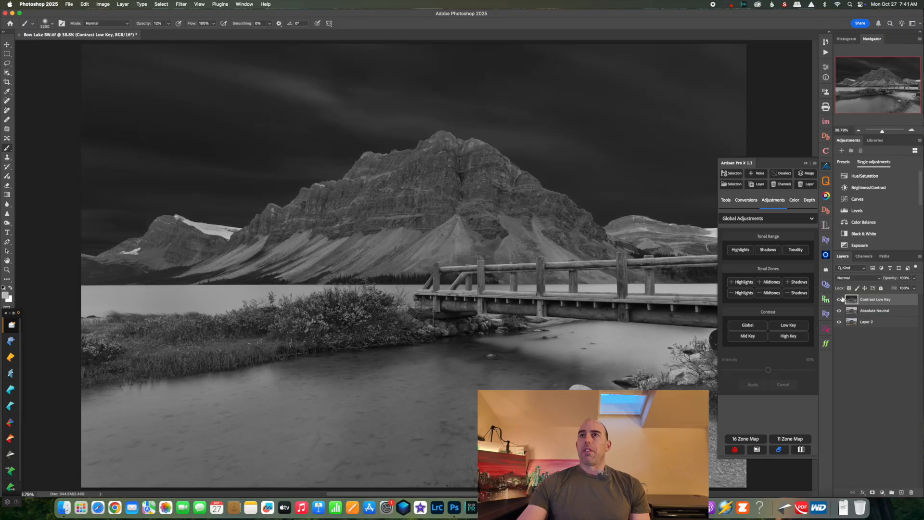
Lasso the sky's upper-right corner and replace it with a Content-Aware fill at 100% opacity.
click(805, 163)
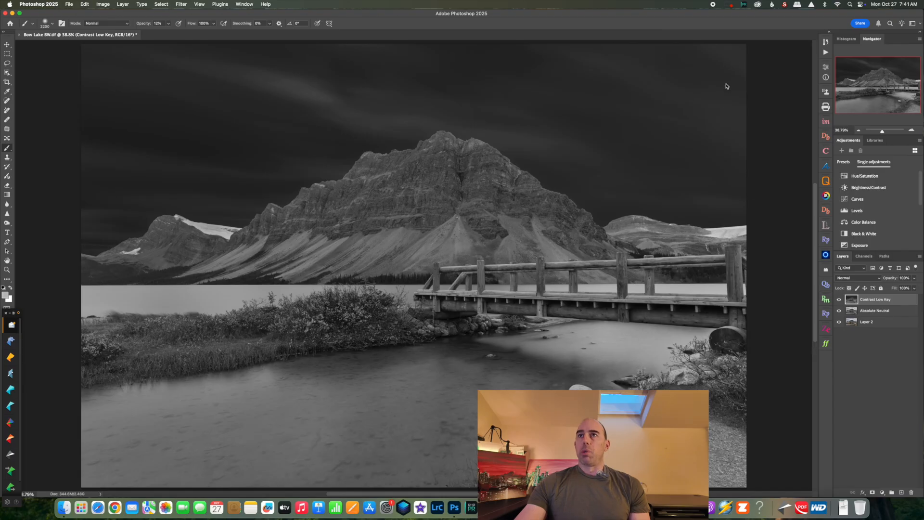
key(l)
mouse_move(700, 44)
mouse_down()
mouse_move(737, 77)
mouse_move(754, 74)
mouse_move(744, 42)
mouse_move(699, 45)
mouse_up()
key(shift+BackSpace)
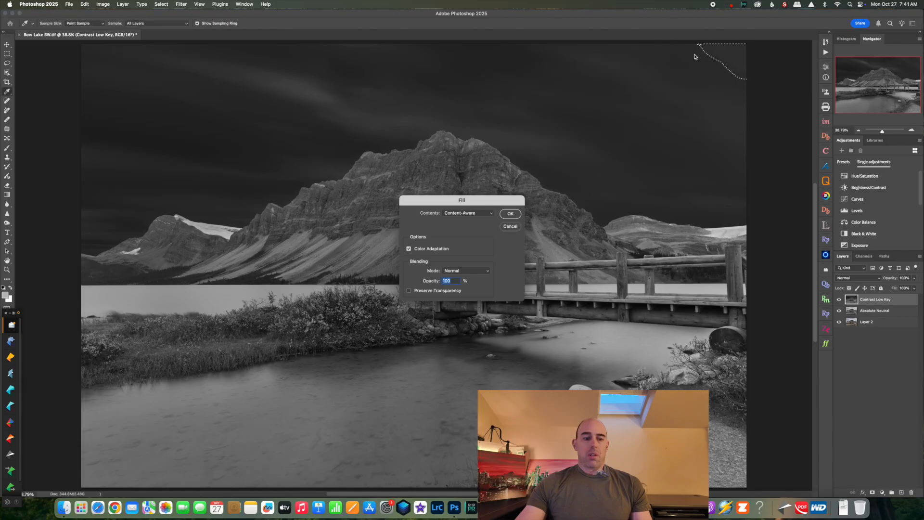
key(Return)
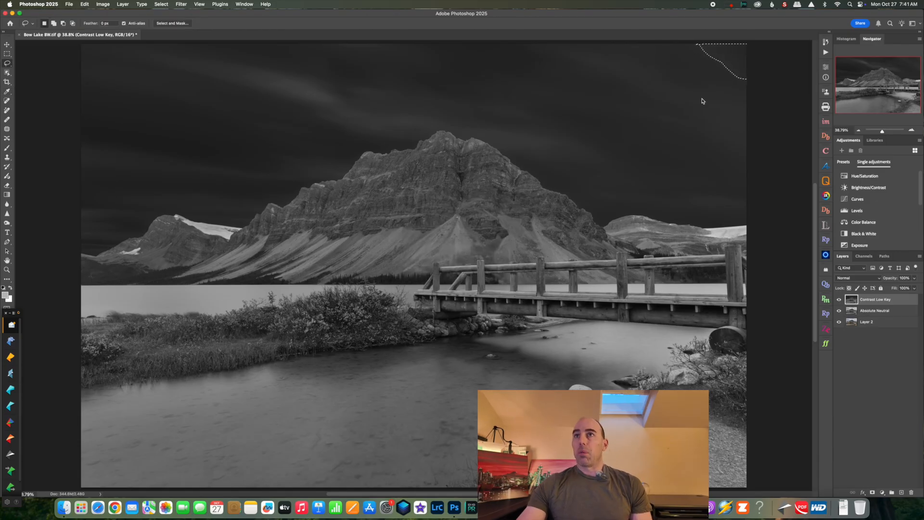
key(super+d)
Reselect slightly larger areas of the sky's upper-right corner and repeat the Content-Aware fill twice, clearing each selection.
mouse_move(692, 47)
mouse_down()
mouse_move(708, 68)
mouse_move(735, 78)
mouse_move(748, 71)
mouse_move(733, 43)
mouse_move(679, 46)
mouse_up()
key(shift+Delete)
key(Return)
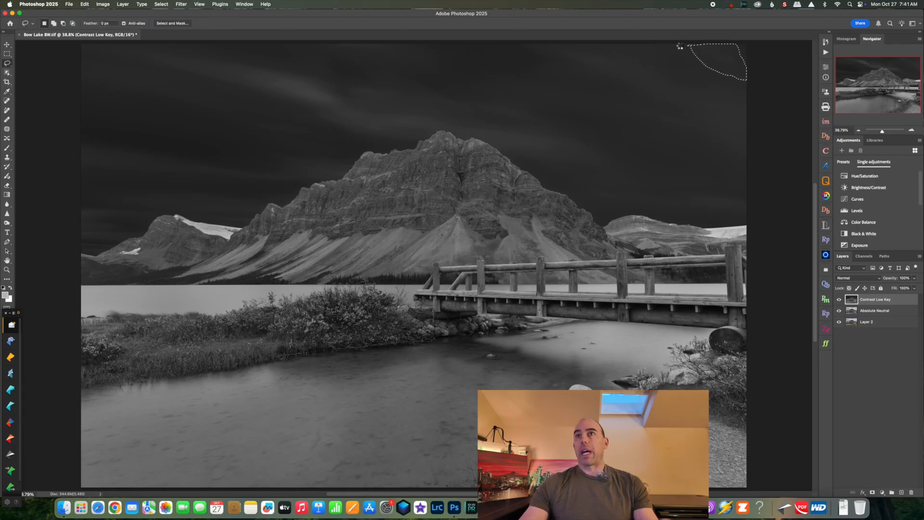
key(super+d)
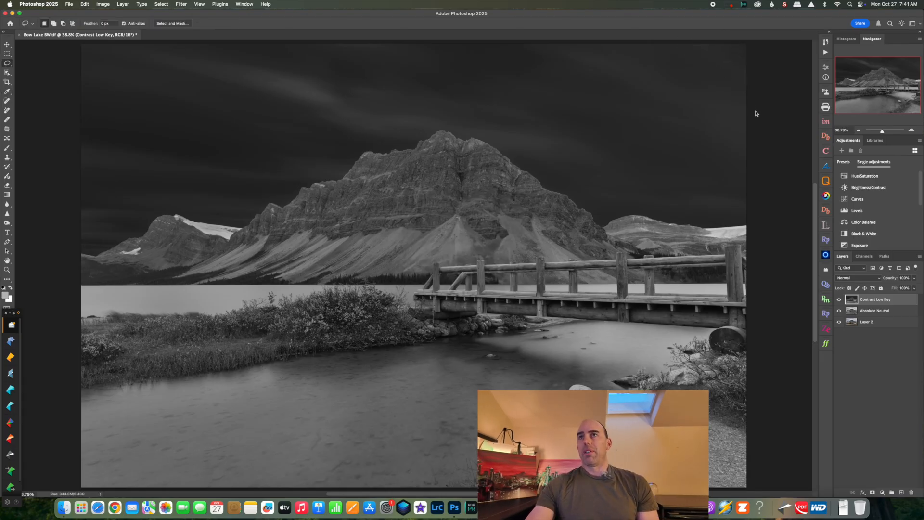
mouse_move(691, 45)
mouse_down()
mouse_move(727, 75)
mouse_move(758, 76)
mouse_move(758, 41)
mouse_move(740, 33)
mouse_move(678, 41)
mouse_up()
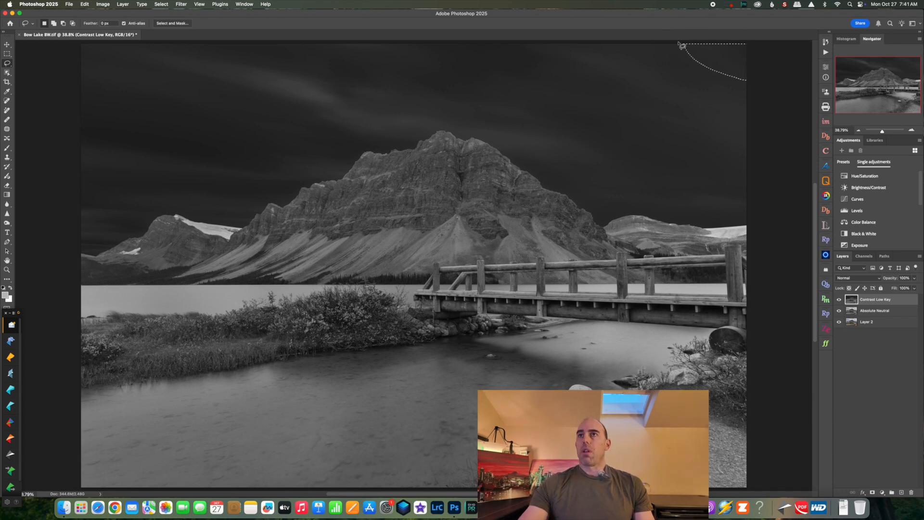
key(shift+Delete)
key(Return)
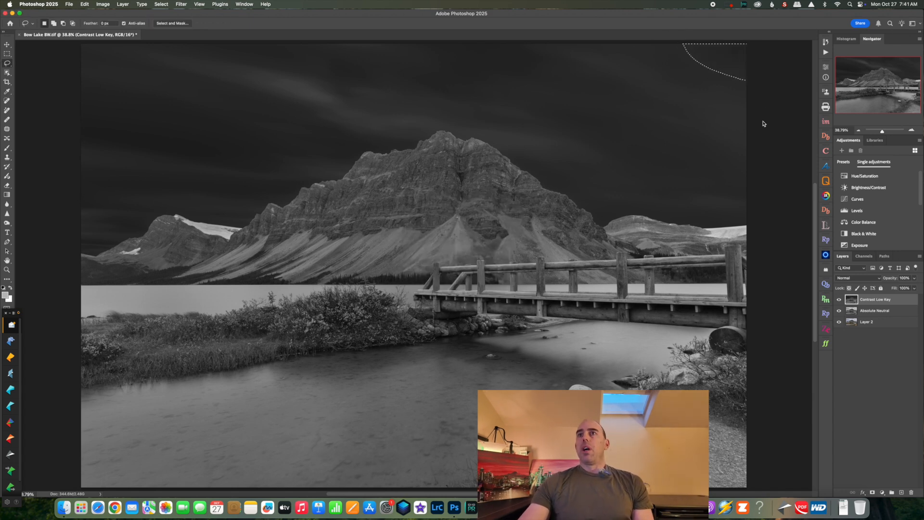
key(super+d)
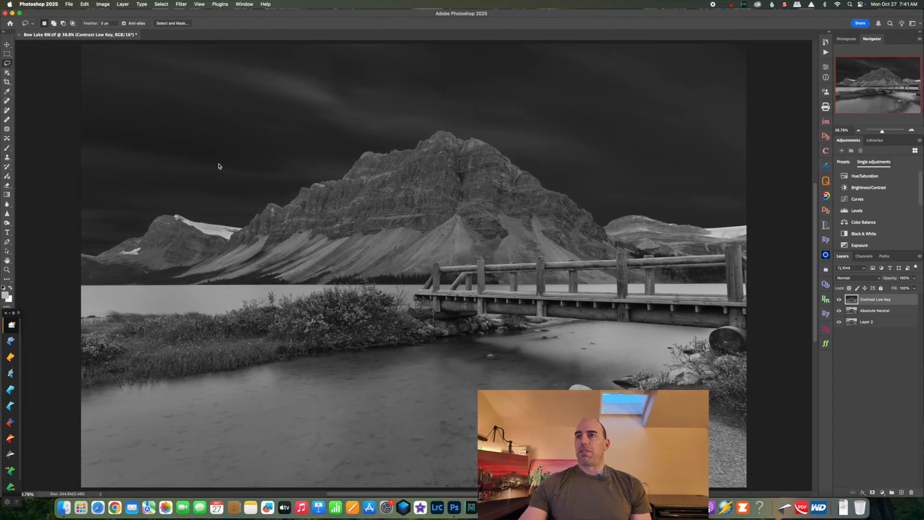
Examine the saved luminosity channels, including Lights3.5, Darks4, Darks3.5 and Lights2, and return to the RGB composite.
click(864, 258)
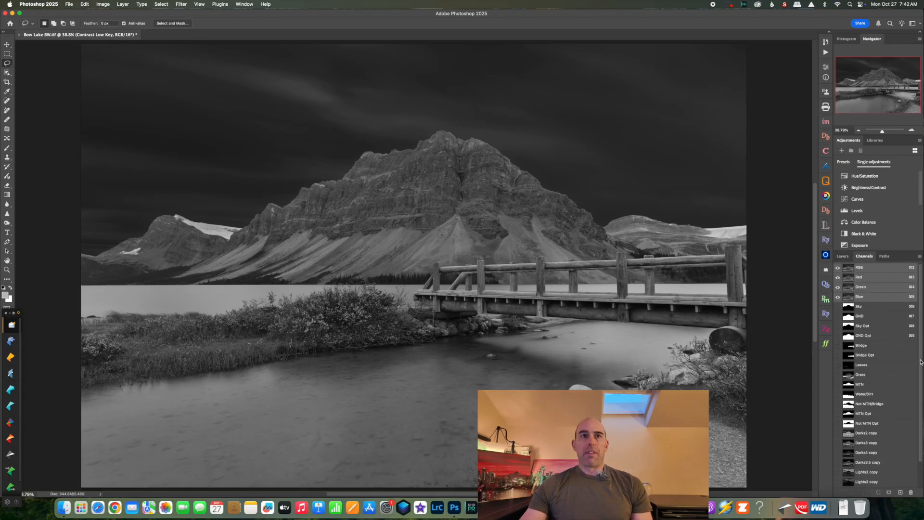
scroll(921, 362, down, 3)
click(865, 465)
click(872, 475)
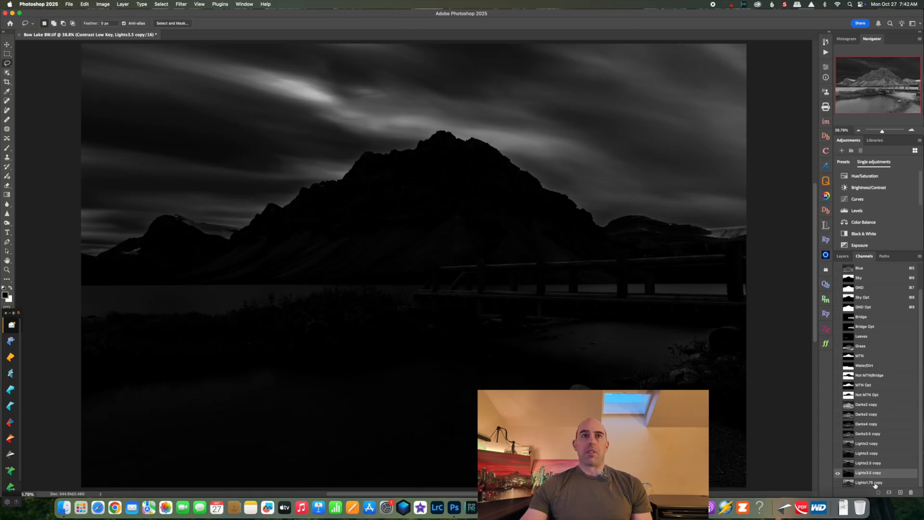
click(872, 424)
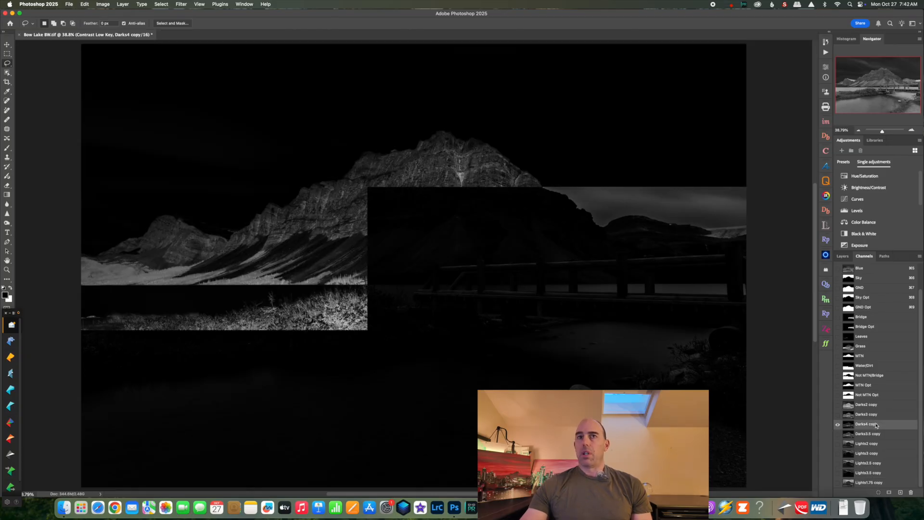
click(873, 434)
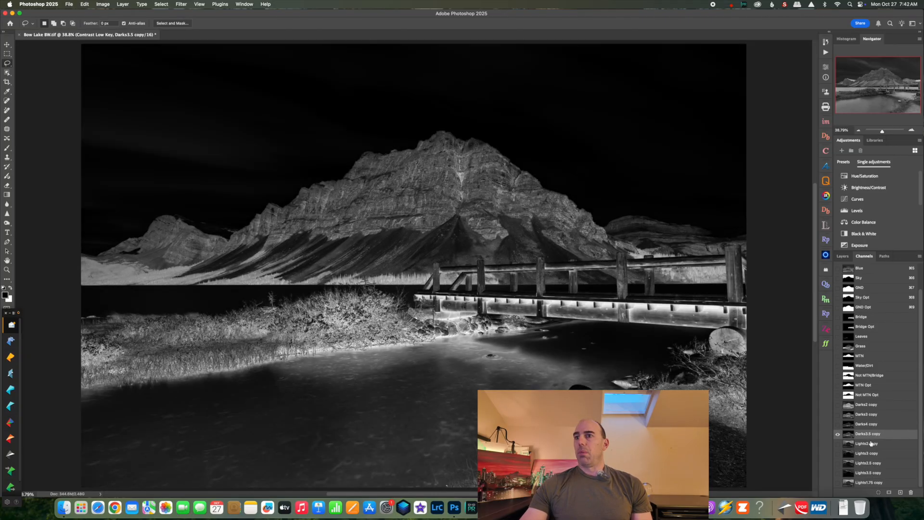
click(874, 444)
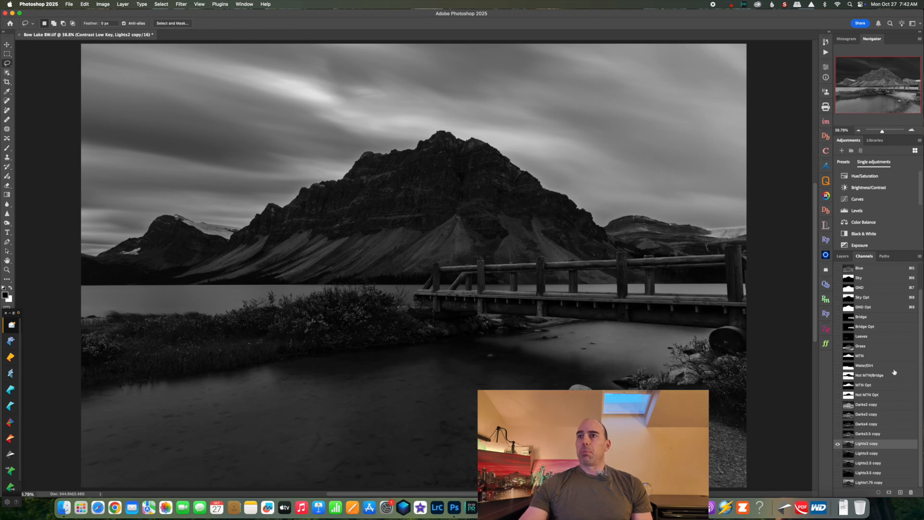
scroll(920, 300, up, 3)
click(847, 267)
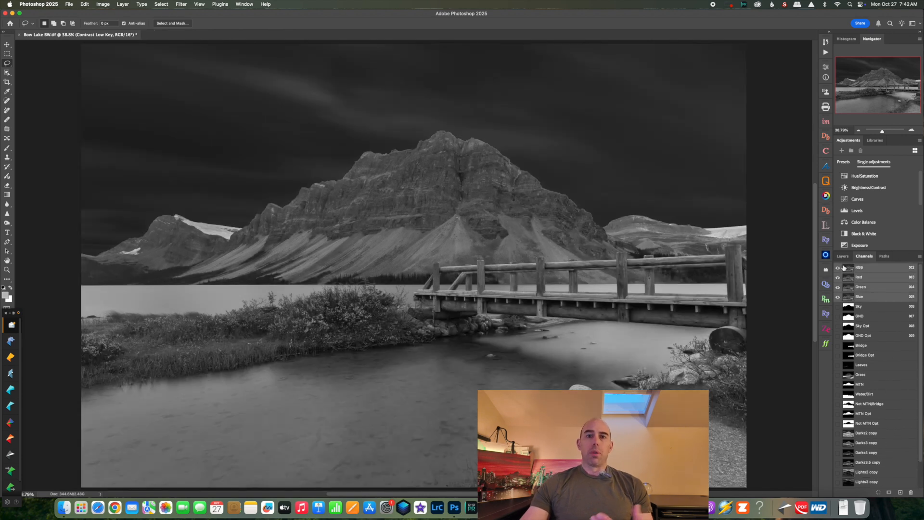
Generate the full Darks luminosity masks from the Contrast Low Key layer and bring them up in the channel list.
click(843, 256)
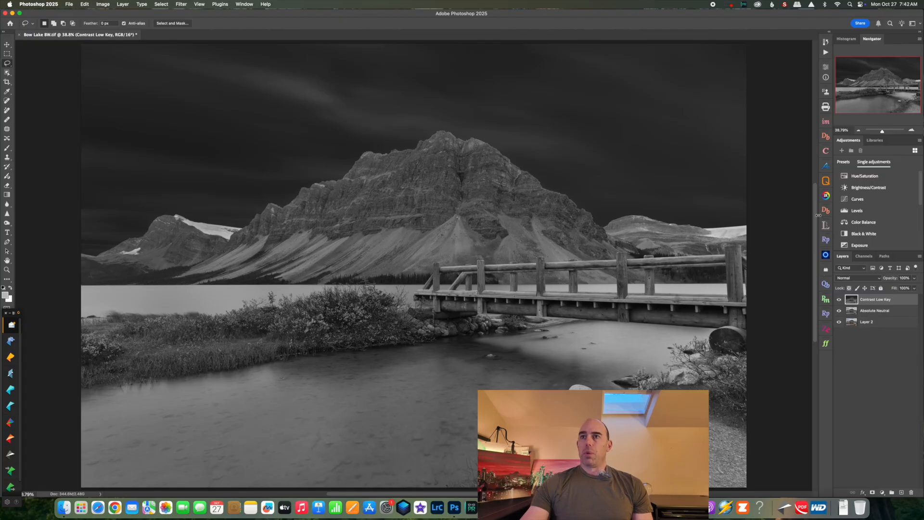
click(824, 165)
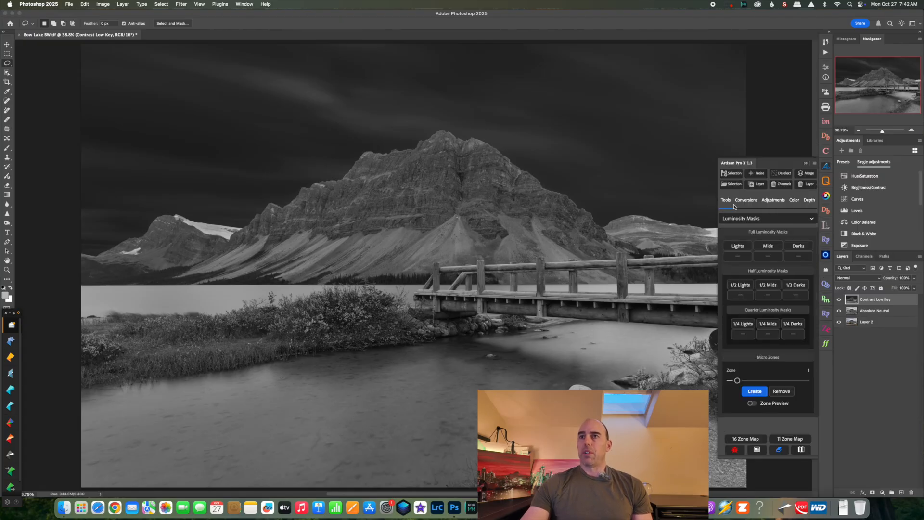
click(759, 219)
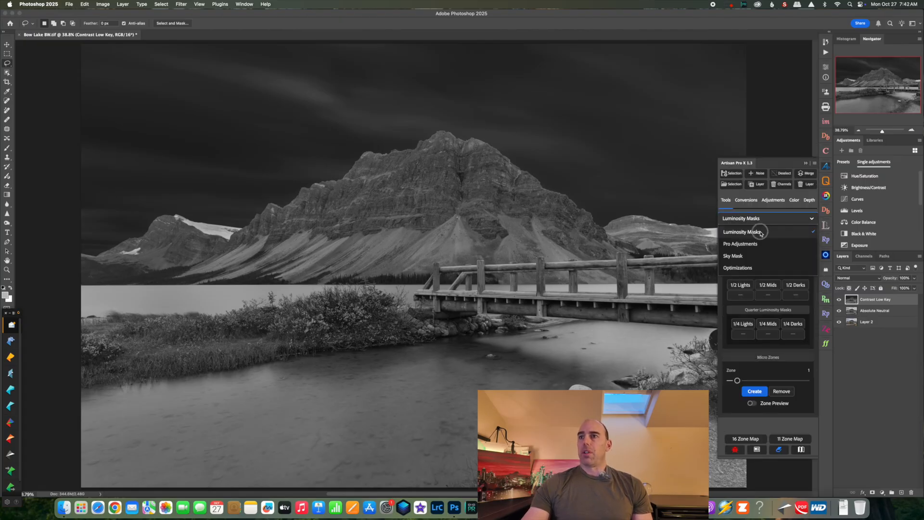
click(762, 230)
click(797, 244)
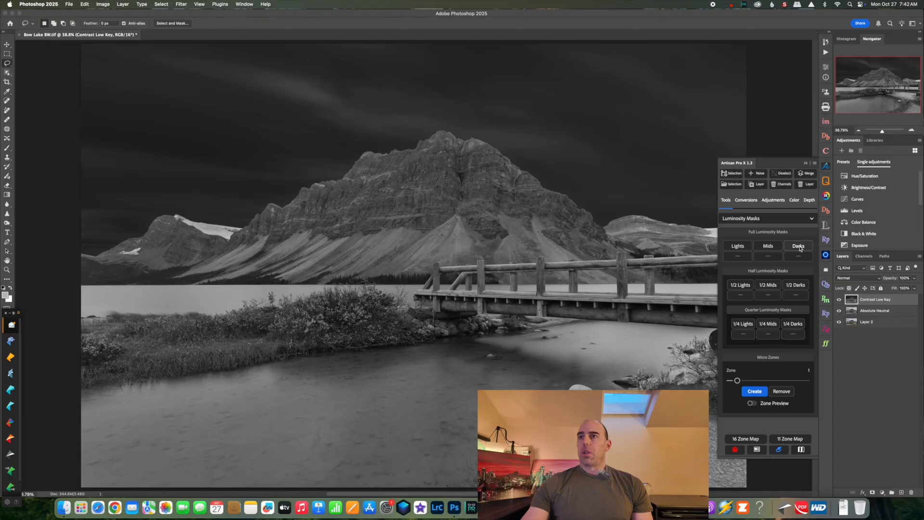
click(865, 257)
drag(921, 365, 922, 475)
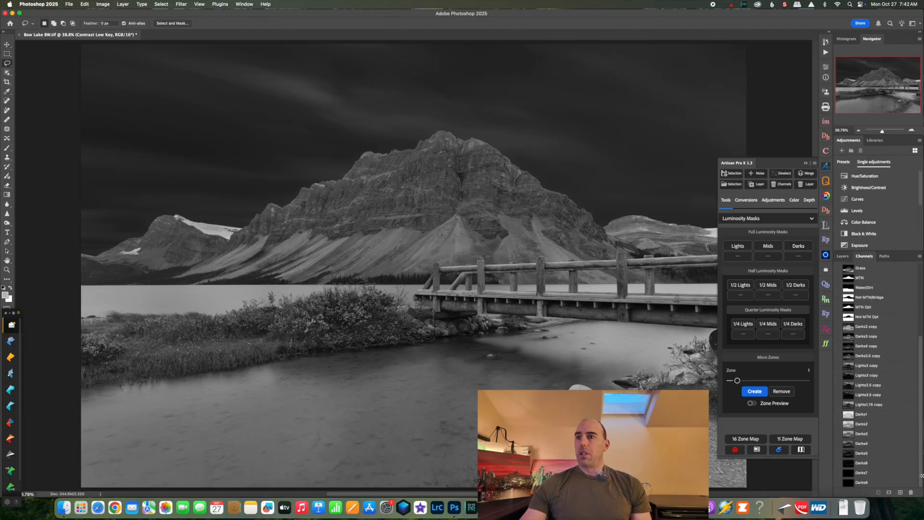
Compare how the Darks5 and Darks6 masks isolate the shadows, and remove the full Darks set.
click(862, 463)
click(863, 453)
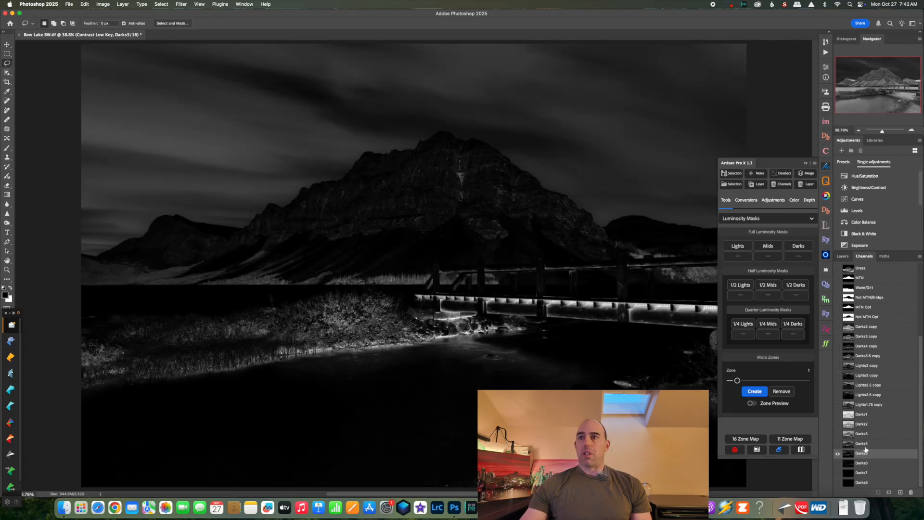
click(865, 463)
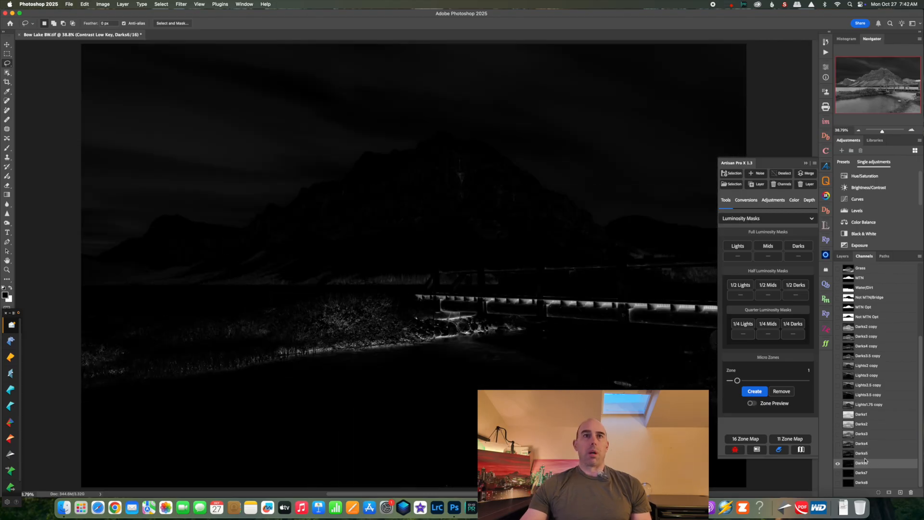
click(862, 453)
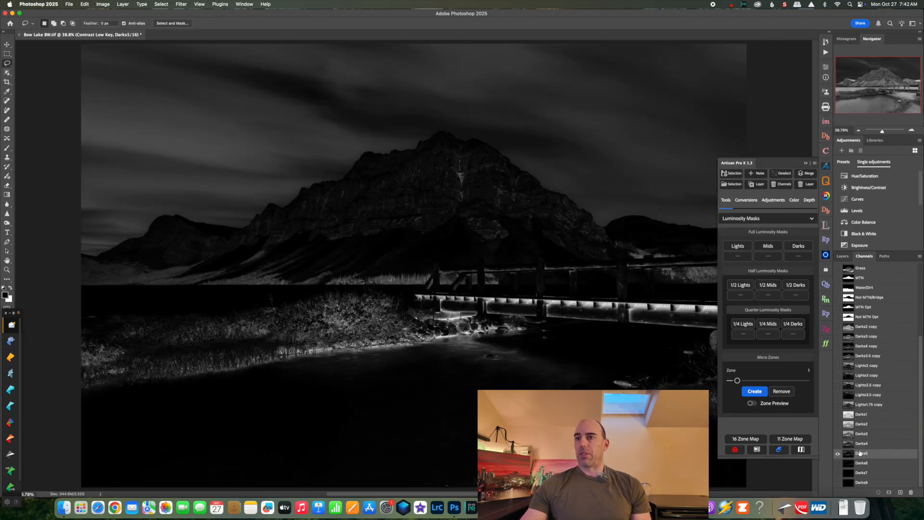
click(867, 463)
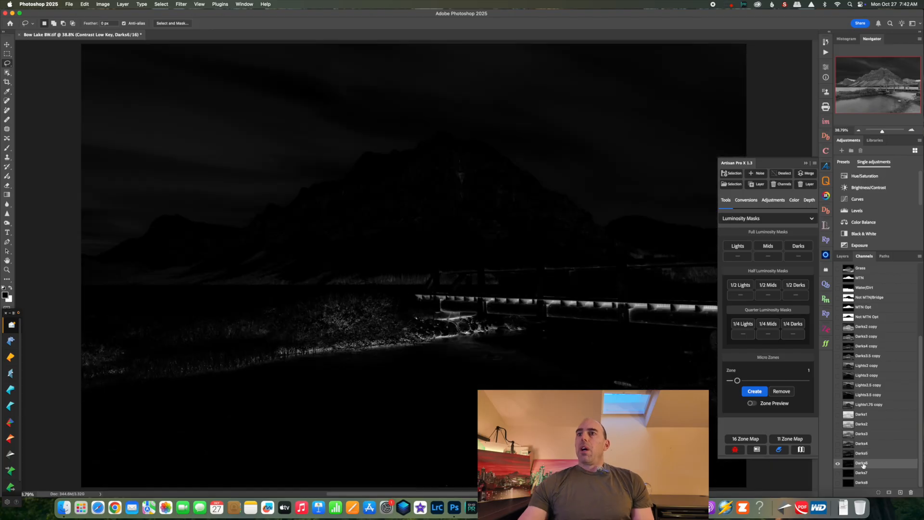
click(799, 257)
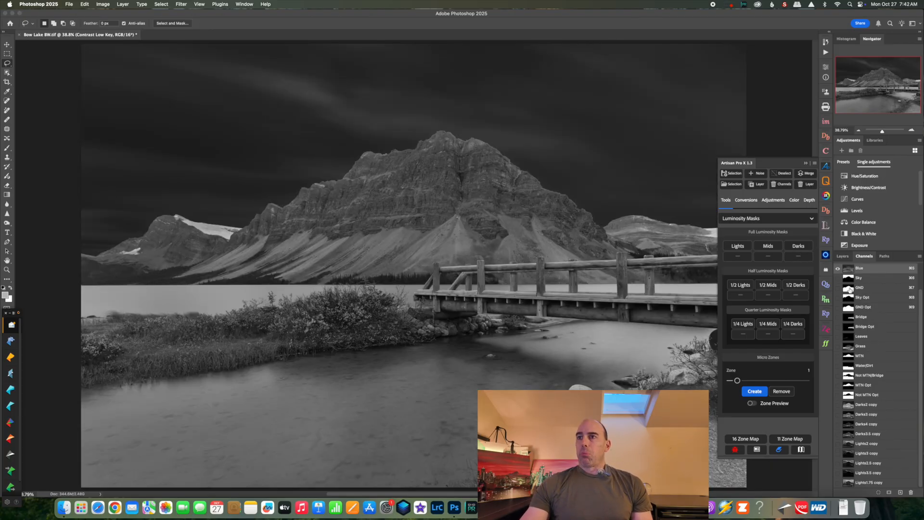
Generate the half Darks luminosity masks, keeping only a duplicate of the Darks5.5 channel.
click(843, 256)
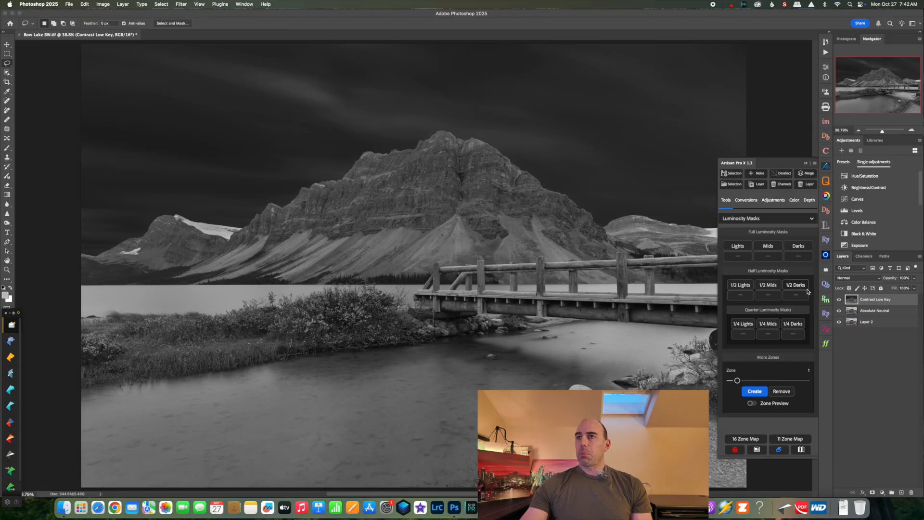
click(864, 256)
scroll(908, 428, down, 4)
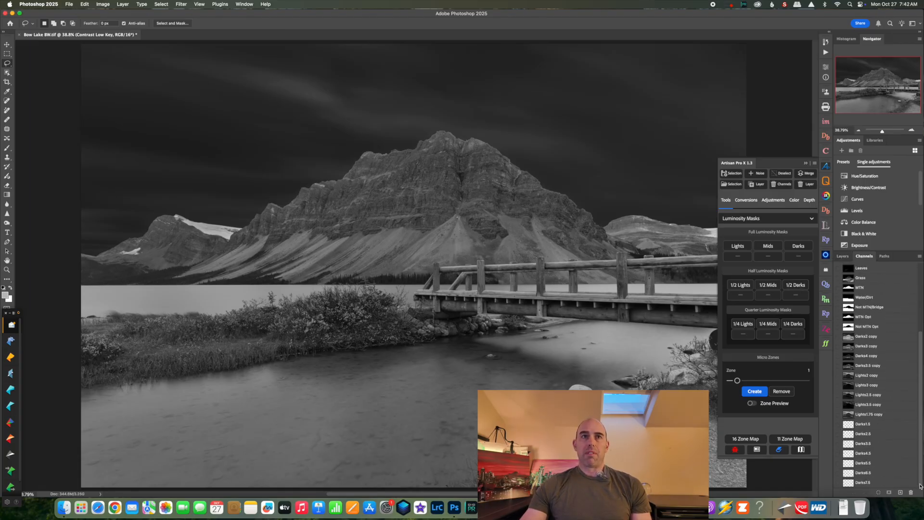
click(858, 463)
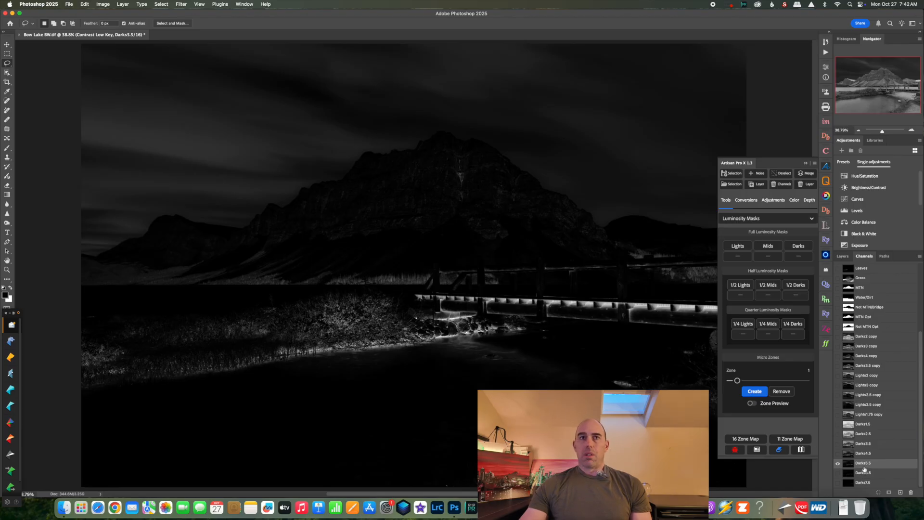
click(863, 473)
click(864, 464)
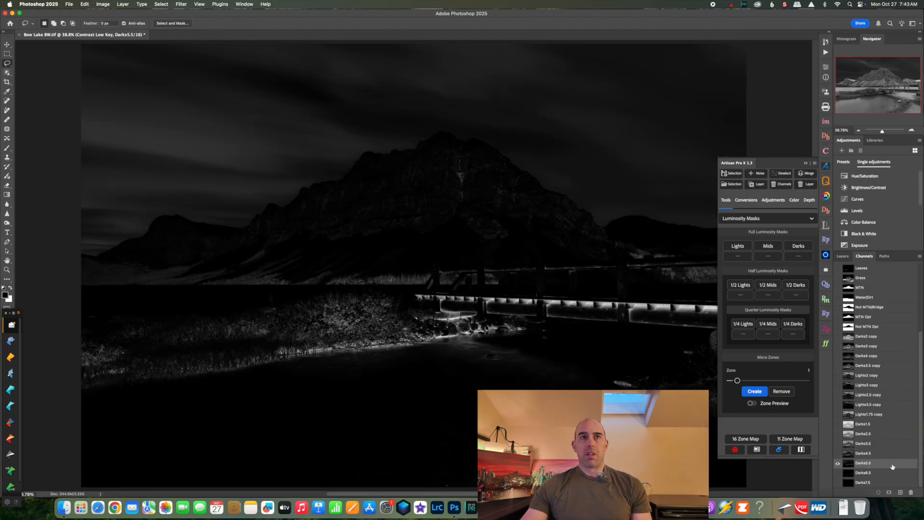
drag(894, 471, 901, 493)
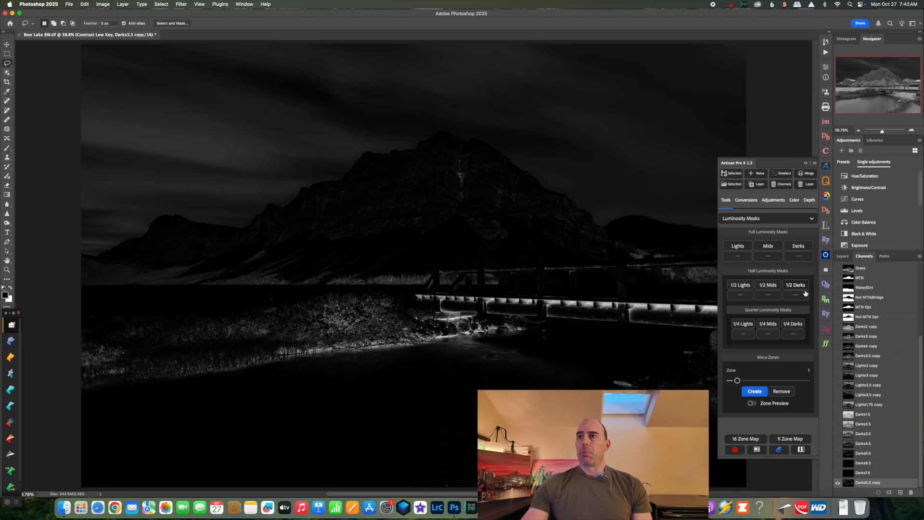
scroll(900, 292, up, 3)
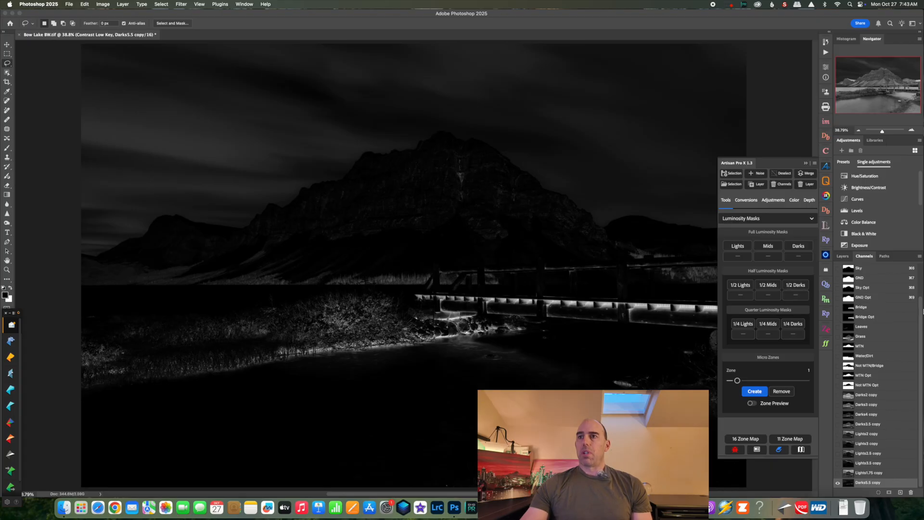
Generate the quarter Darks luminosity masks from the RGB composite, keeping only a duplicate of the Darks5.75 channel.
drag(922, 315, 916, 243)
click(860, 270)
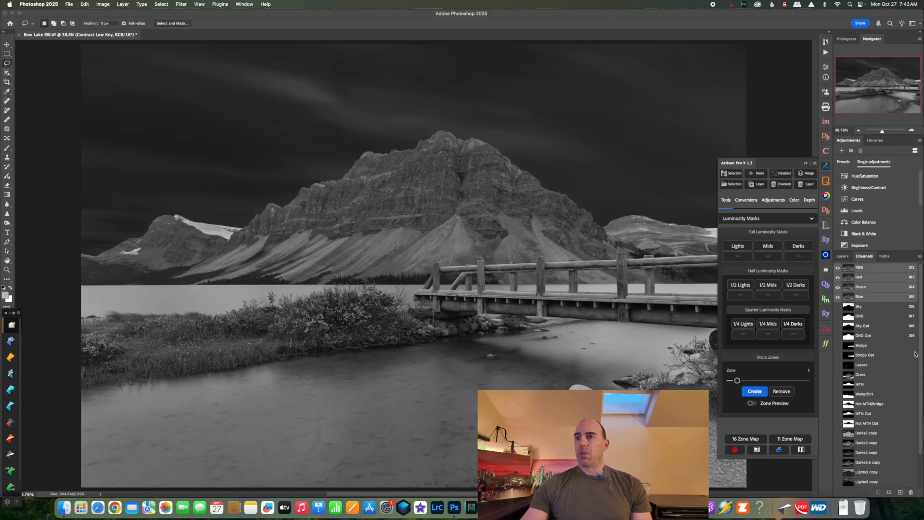
drag(920, 353, 902, 438)
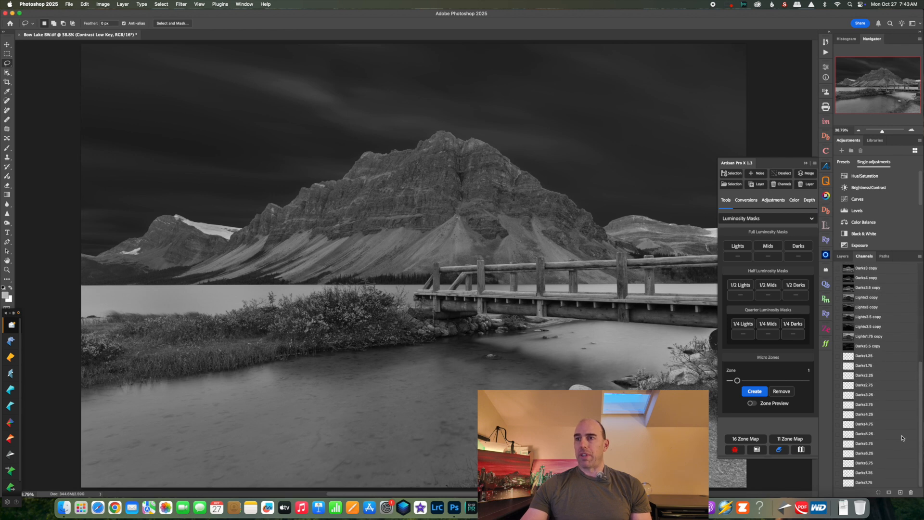
click(866, 443)
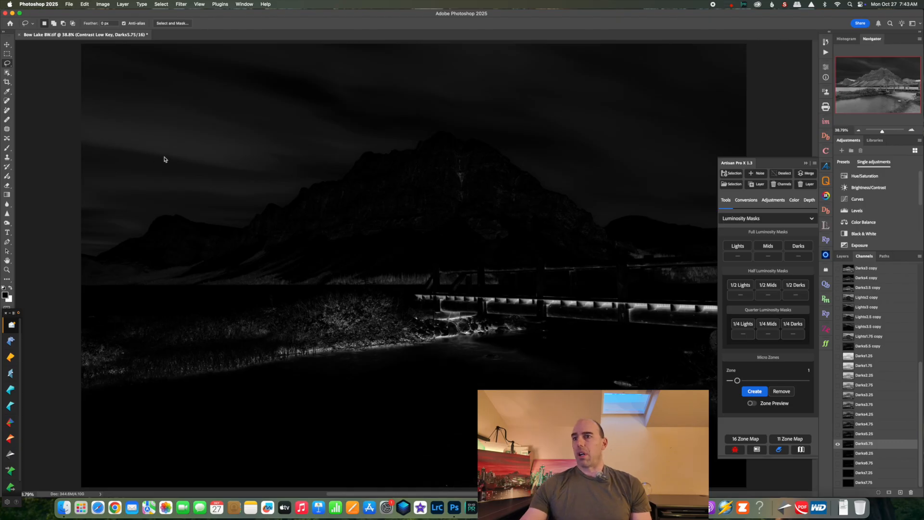
drag(886, 444, 900, 493)
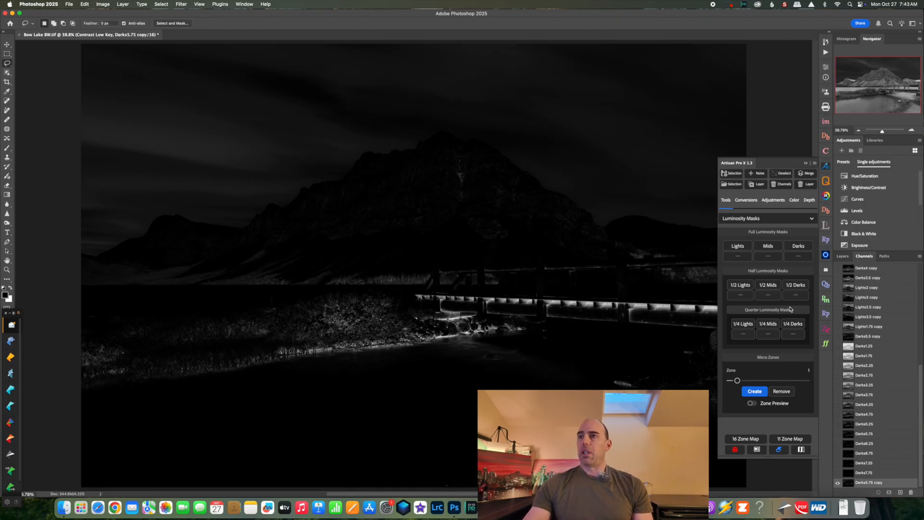
click(799, 336)
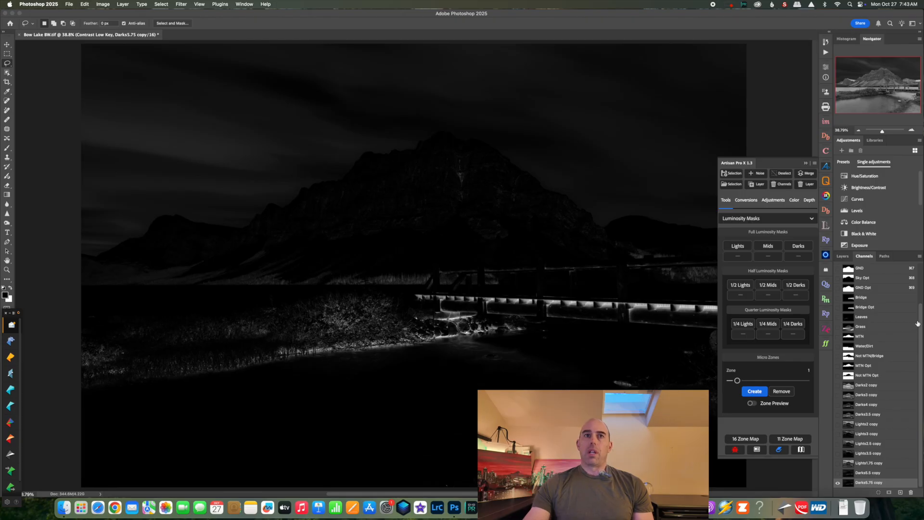
Return to the RGB composite of the Contrast Low Key layer and load the saved sky mask as a selection.
drag(919, 324, 913, 268)
click(861, 269)
click(843, 257)
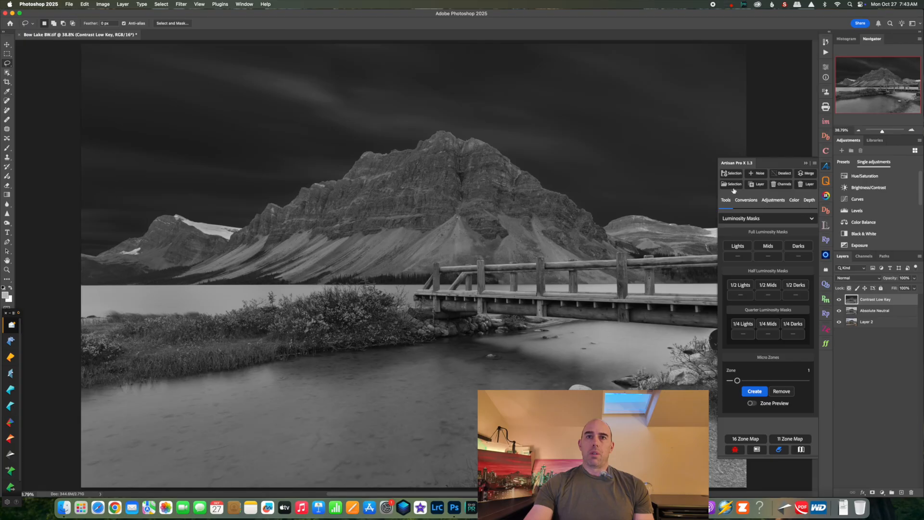
click(733, 184)
click(452, 230)
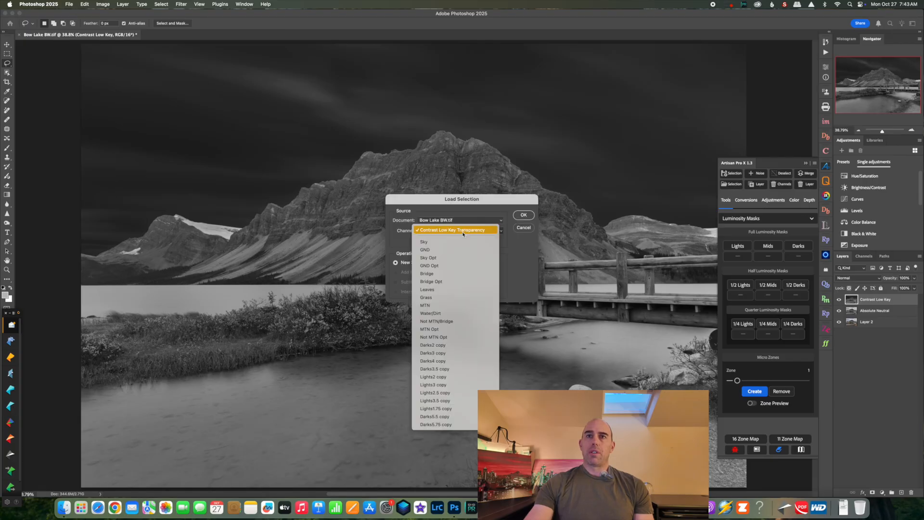
click(450, 265)
click(524, 215)
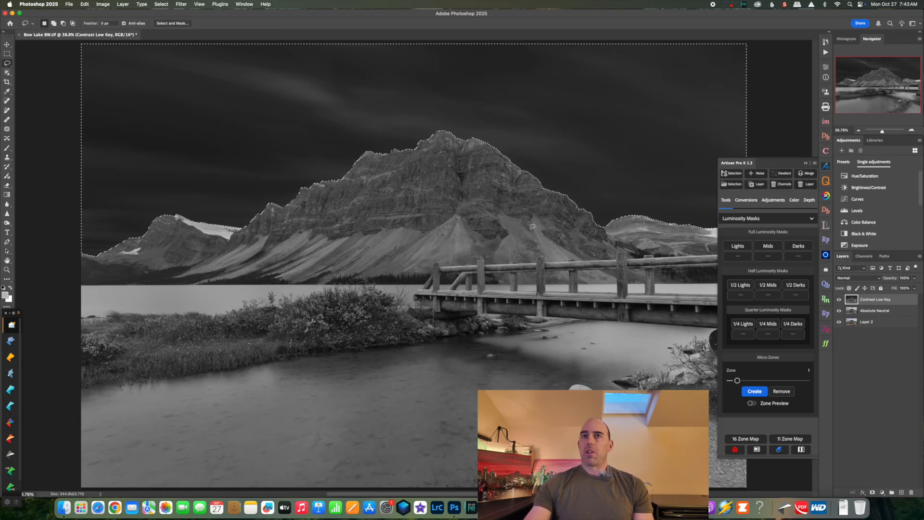
Intersect the sky selection with the Darks5.75 copy channel.
click(729, 185)
click(467, 232)
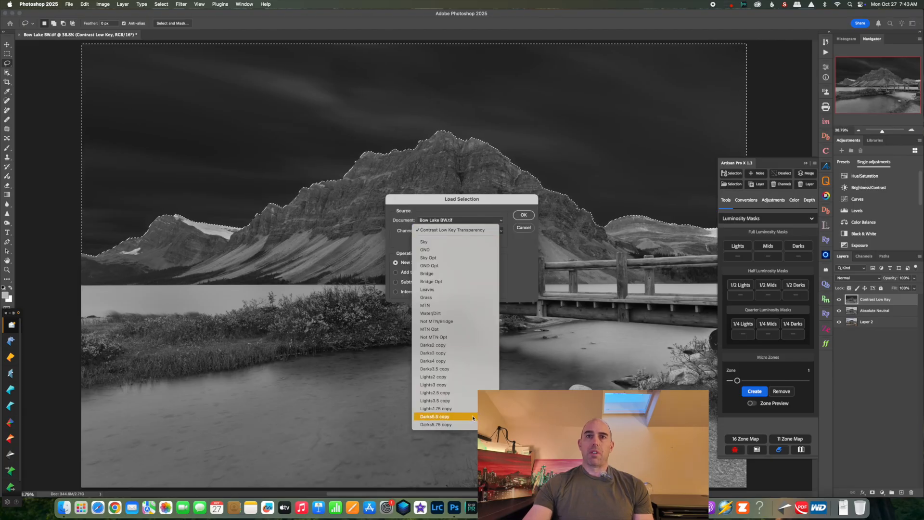
click(457, 424)
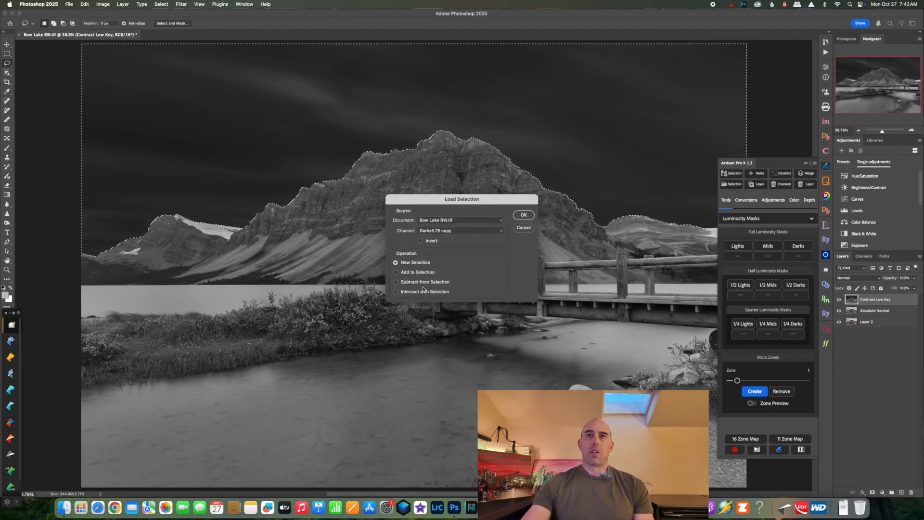
click(524, 215)
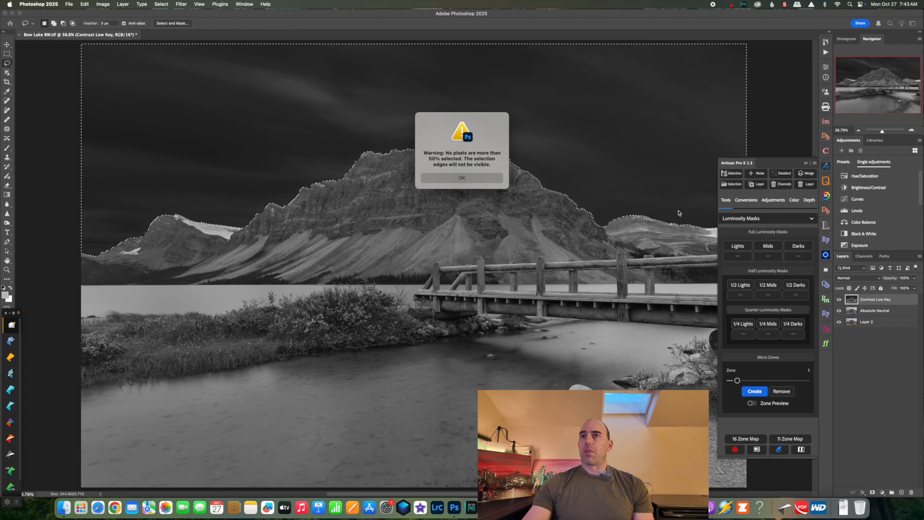
click(487, 178)
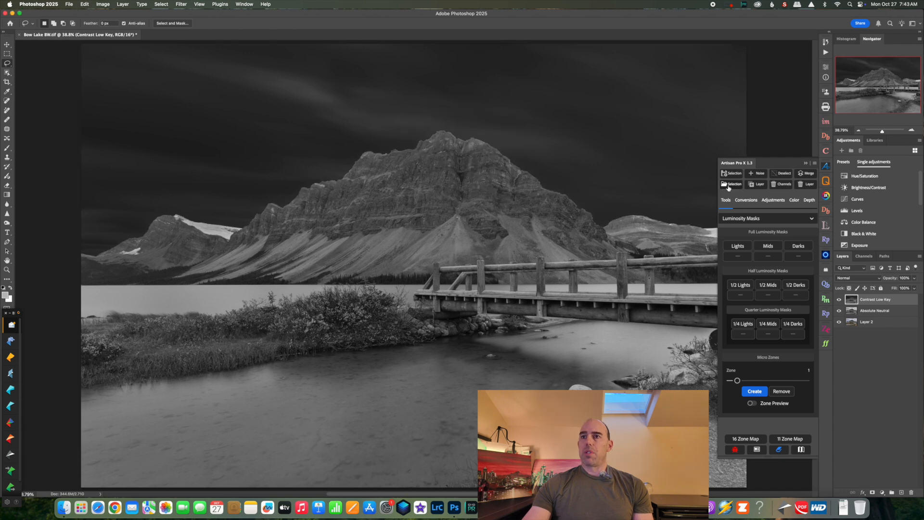
Lighten the selected sky shadows with Pro Adjustments' selective Lighten at strength 2 and repeatedly at strength 3, reset the strength to 2, and deselect.
click(739, 218)
click(740, 247)
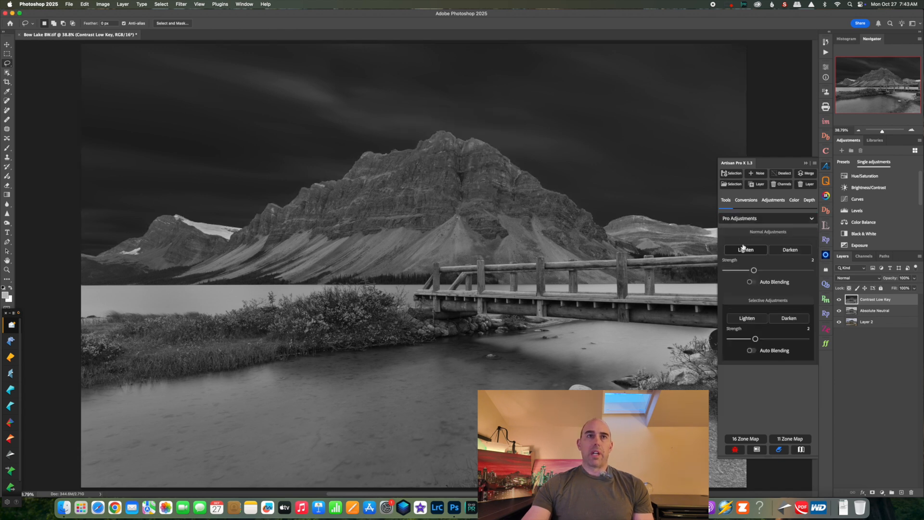
click(748, 320)
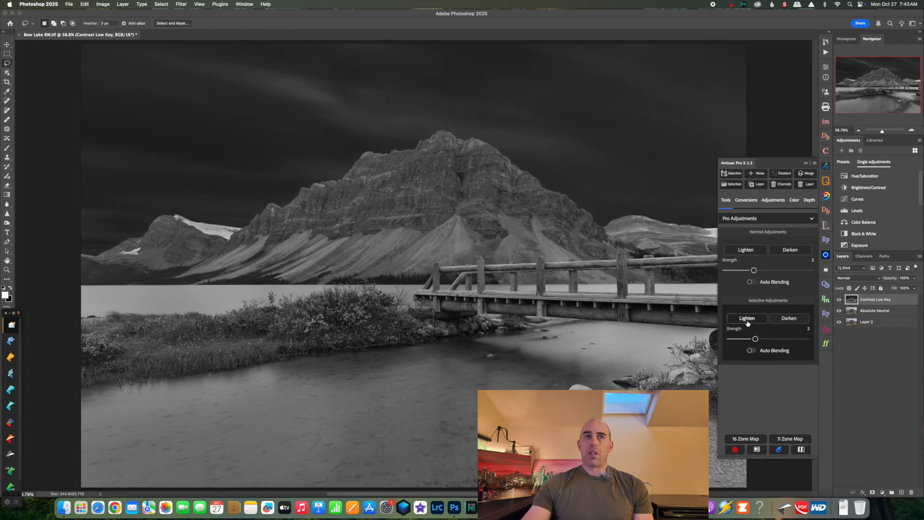
drag(755, 339, 781, 339)
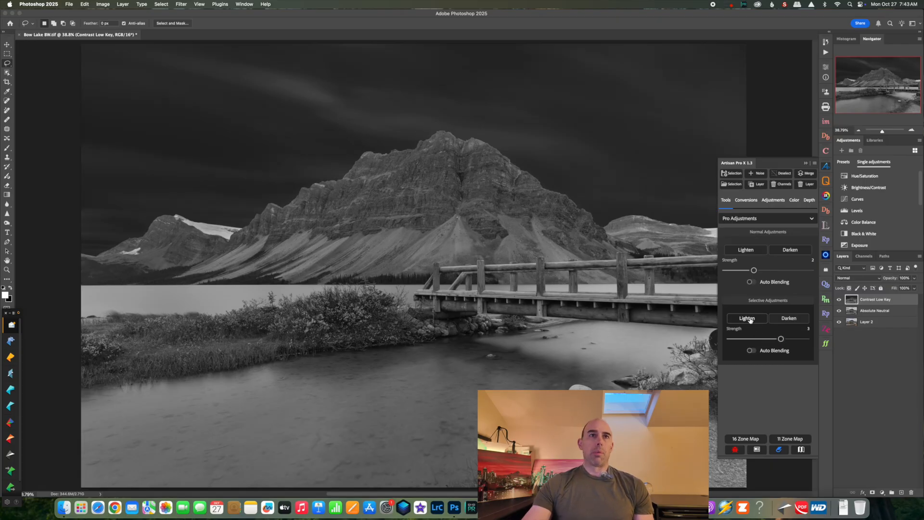
click(748, 321)
click(747, 321)
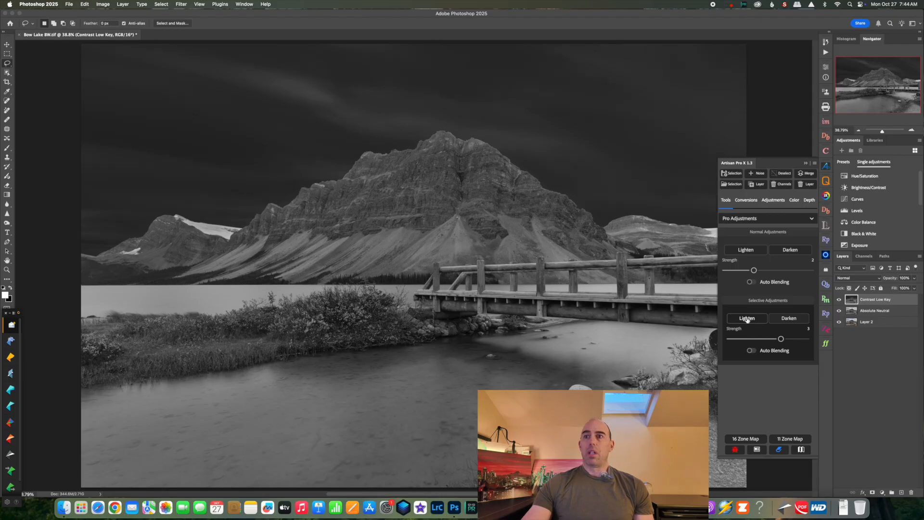
click(750, 339)
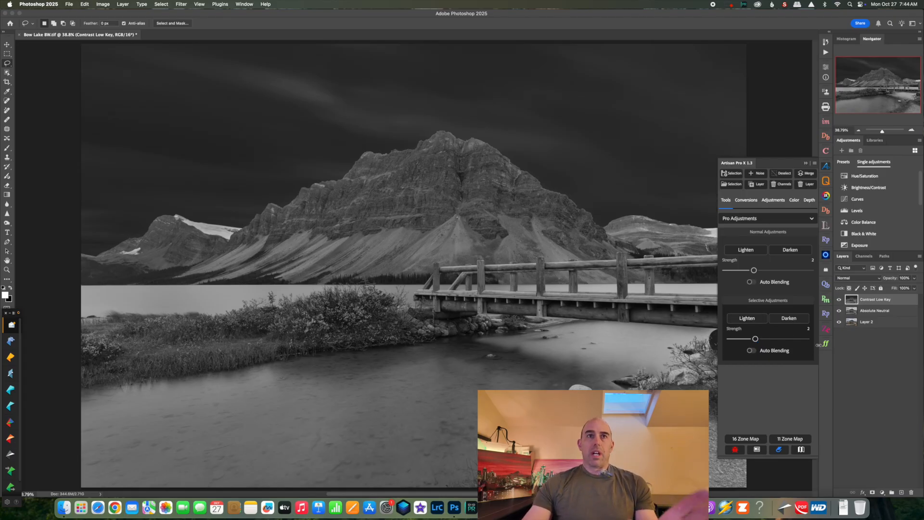
key(super+d)
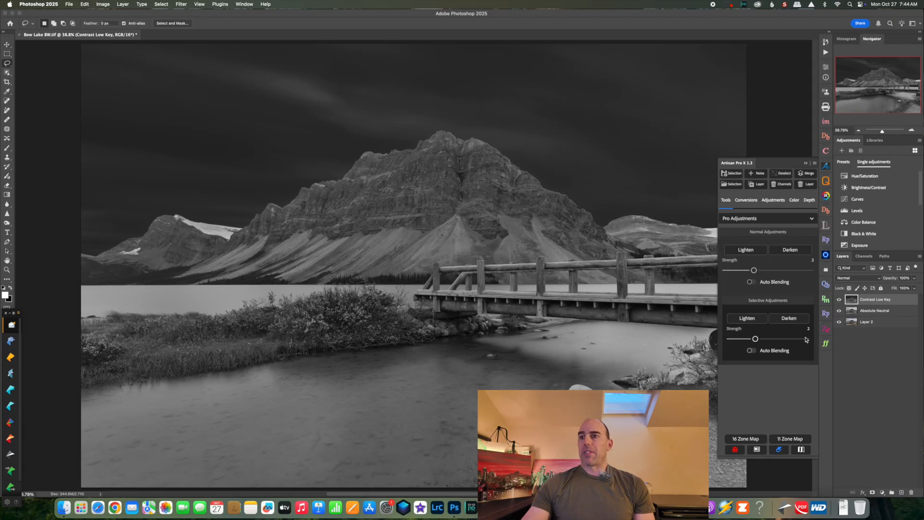
Try masking the Contrast Low Key layer by painting black over the sky beyond the mountain's right slope at 100% brush opacity, and undo the stroke.
click(872, 492)
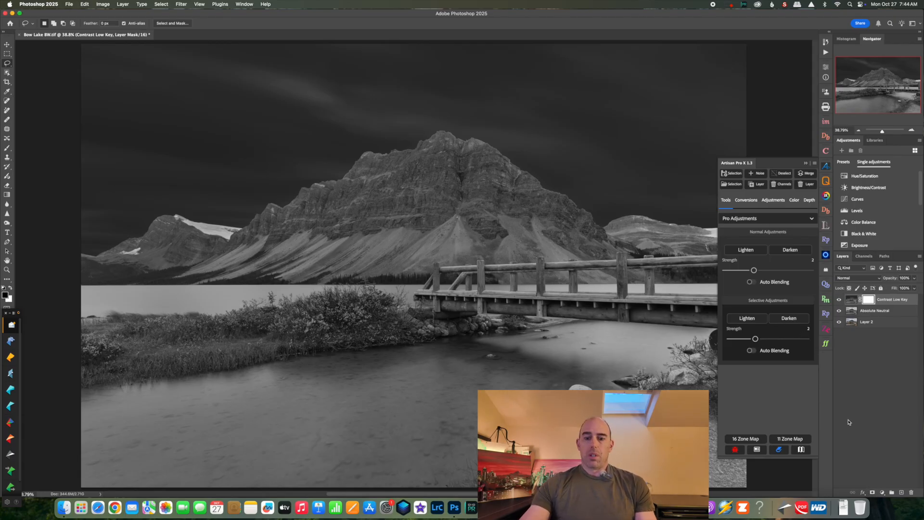
click(806, 164)
key(b)
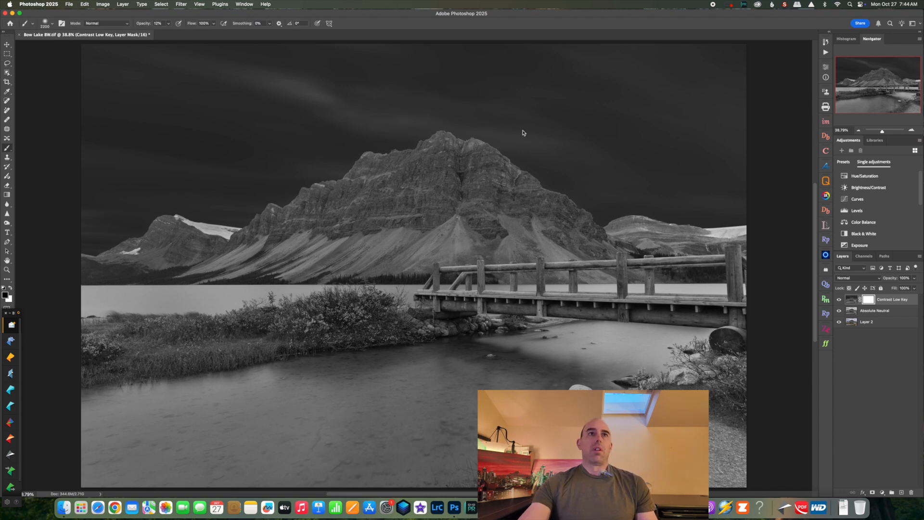
mouse_move(604, 158)
mouse_down()
mouse_move(613, 247)
mouse_move(605, 73)
mouse_up()
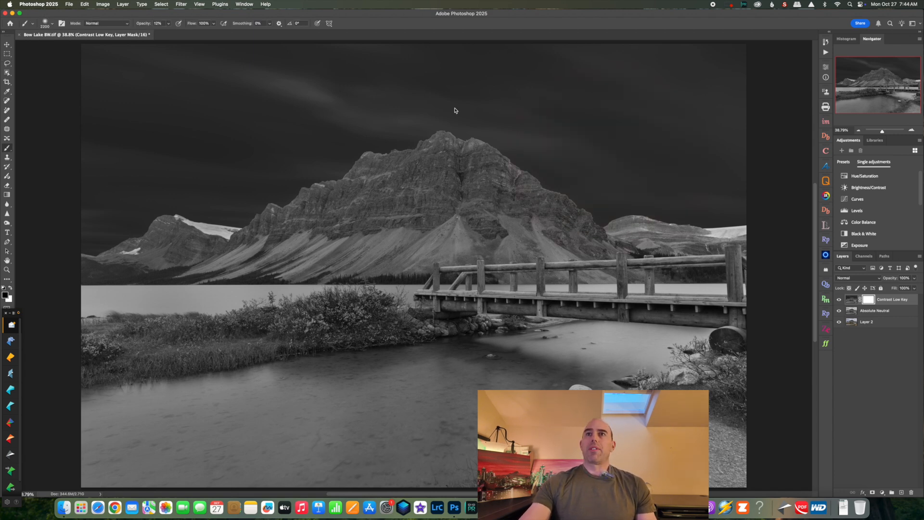
drag(140, 24, 210, 22)
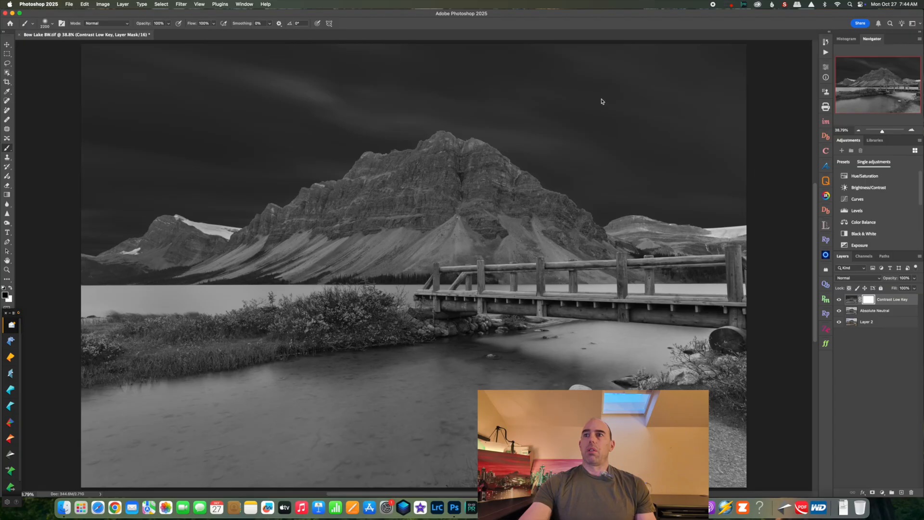
mouse_move(771, 146)
mouse_down()
mouse_move(759, 103)
mouse_move(602, 51)
mouse_move(526, 45)
mouse_up()
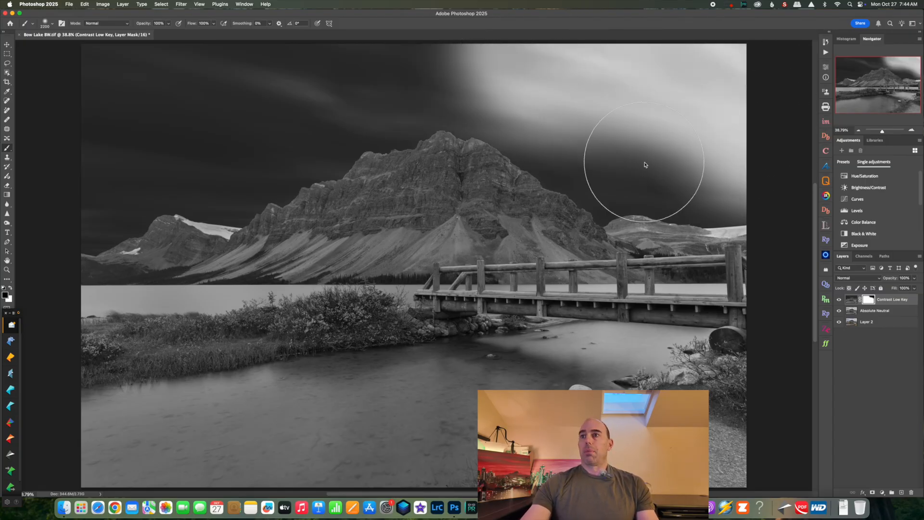
key(super+z)
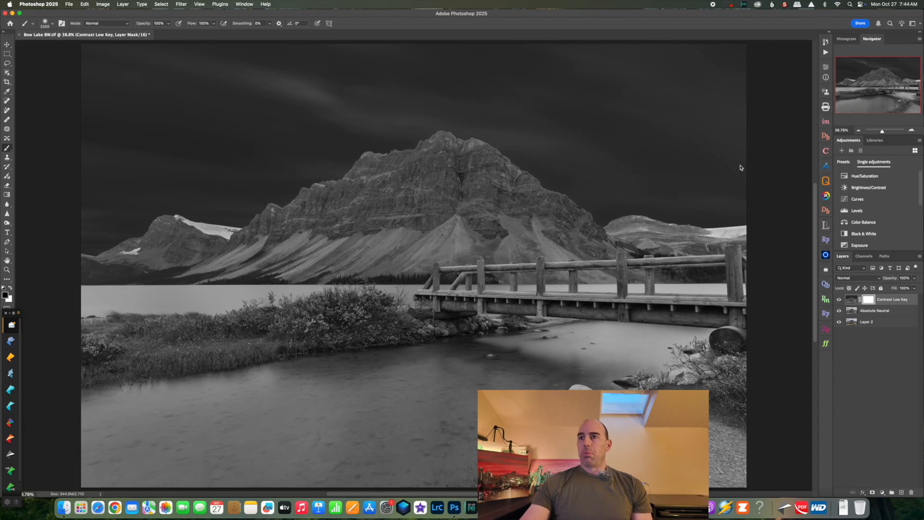
Compare the image with and without the Contrast Low Key layer.
click(839, 300)
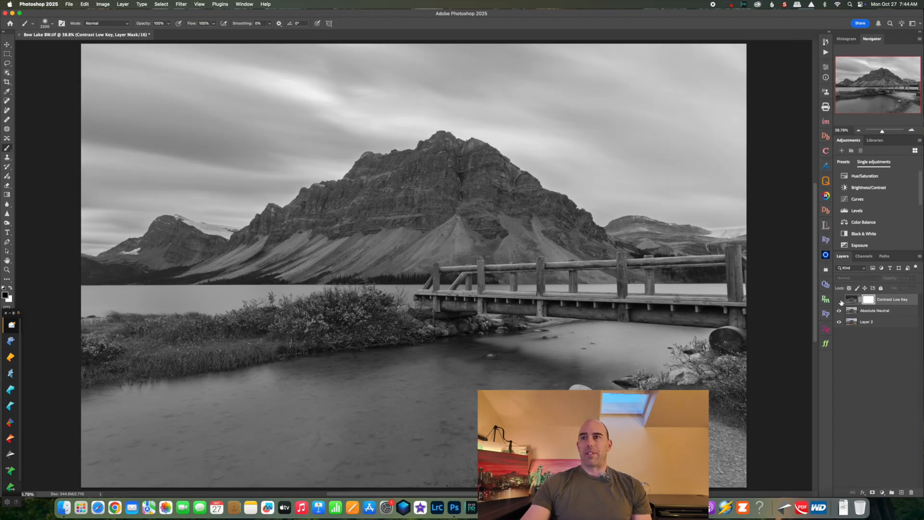
click(839, 300)
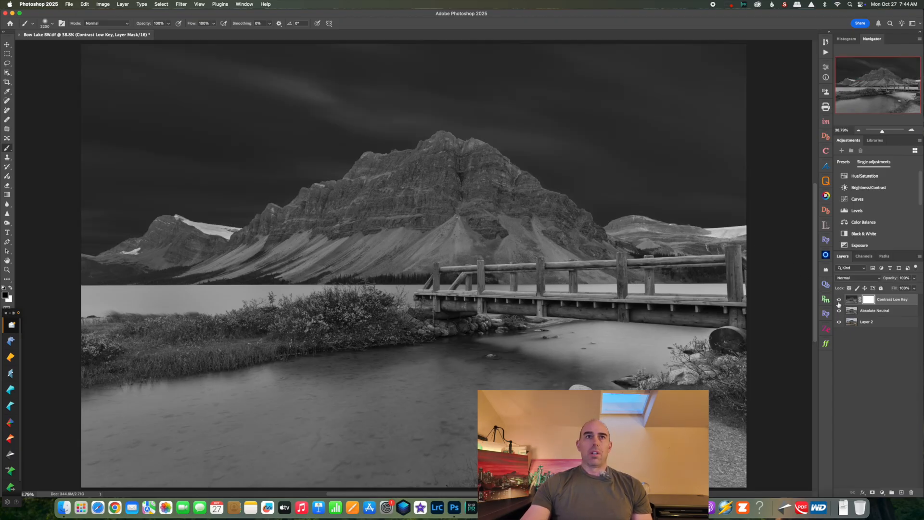
click(839, 300)
click(839, 300)
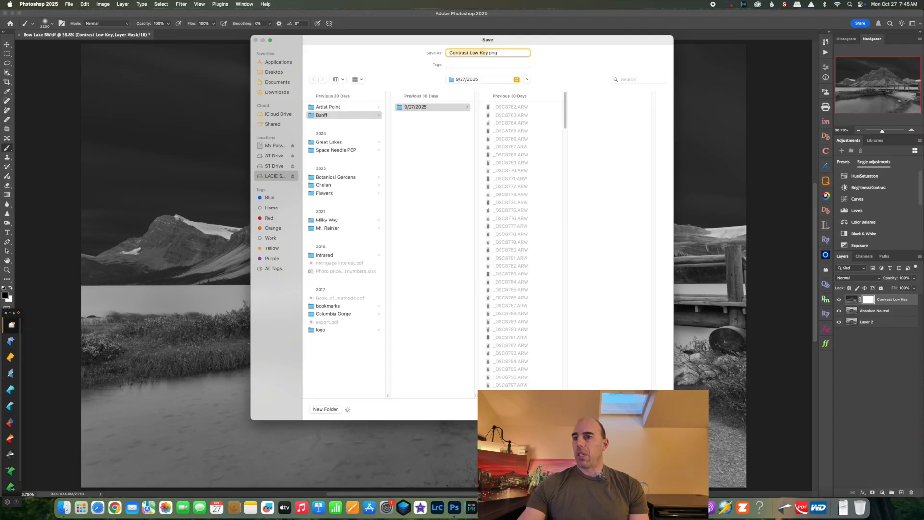
Dismiss the PNG export and delete the layer mask from the Contrast Low Key layer.
click(627, 409)
drag(869, 300, 915, 490)
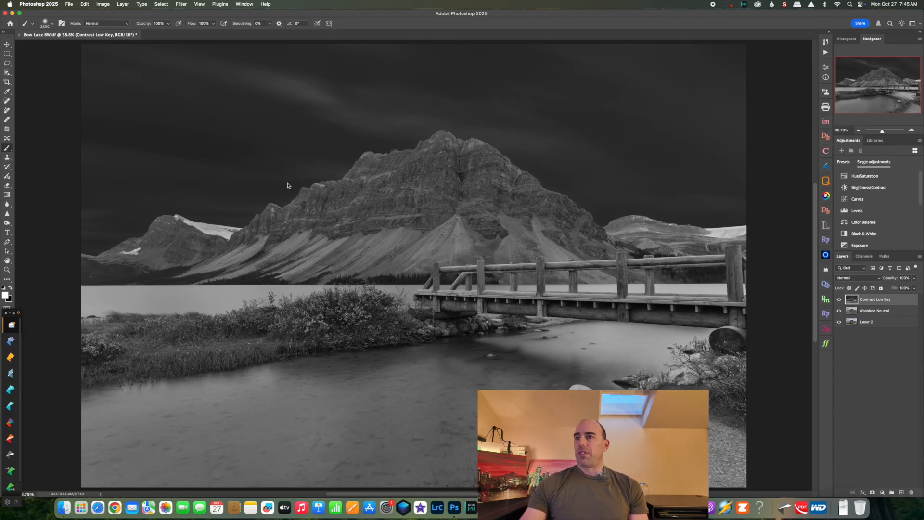
Compare how the saved Lights2, Lights3, Lights2.5 and Lights3.5 masks isolate the bright cloud streaks in the sky.
click(865, 256)
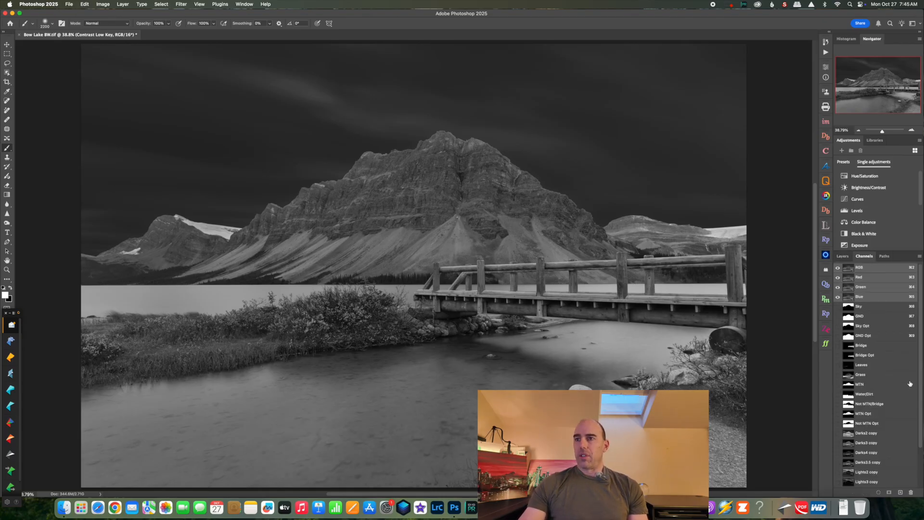
scroll(920, 395, down, 5)
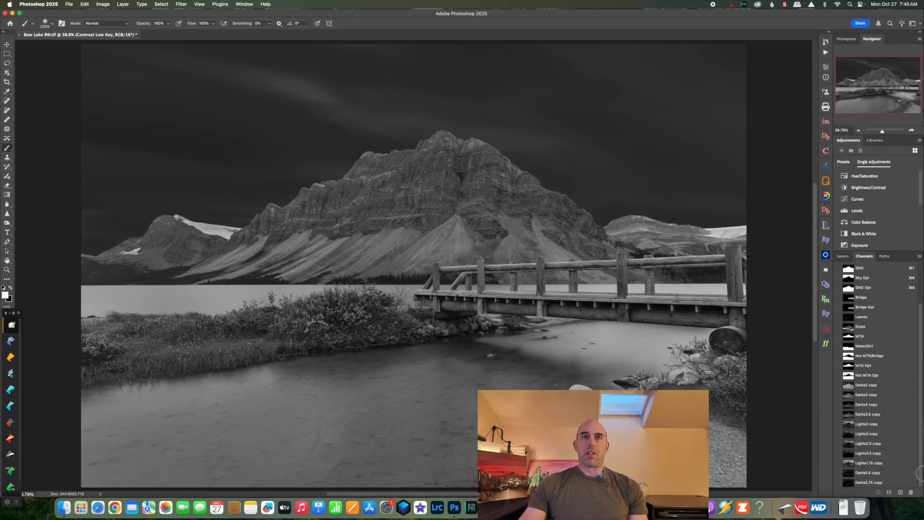
click(864, 425)
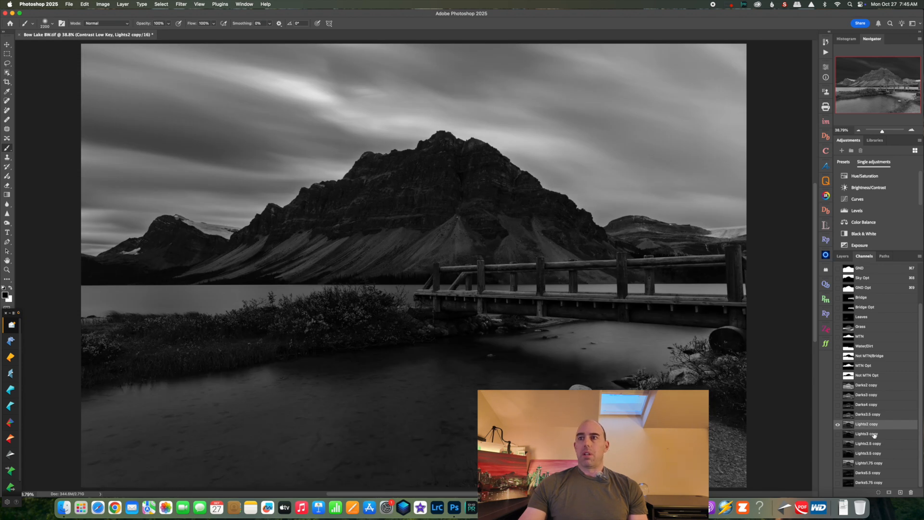
click(869, 436)
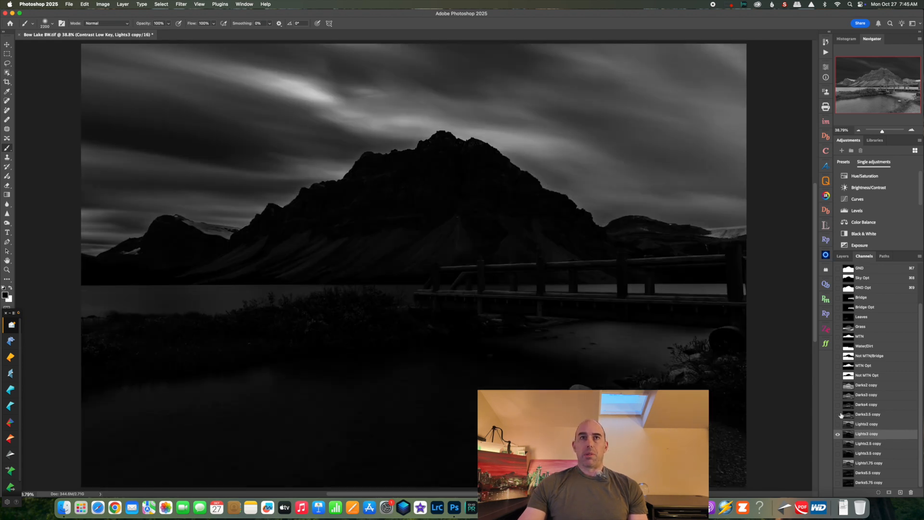
click(869, 454)
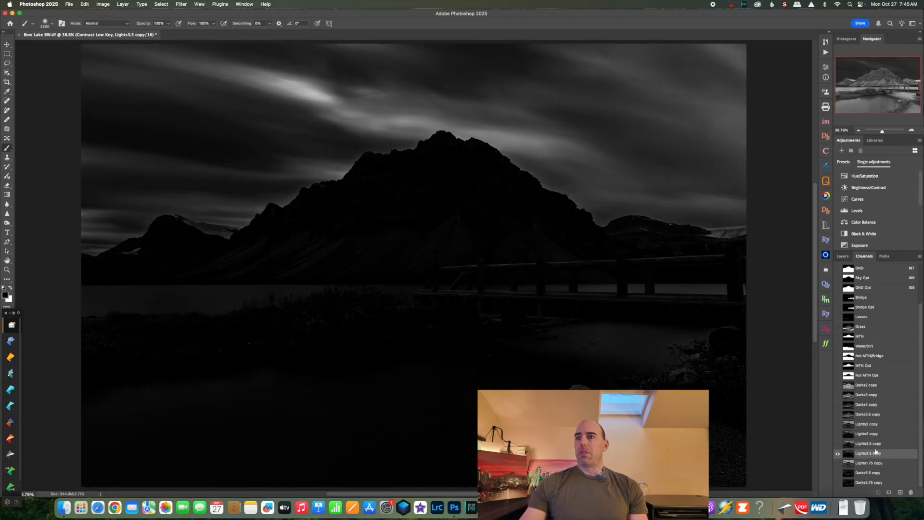
click(868, 444)
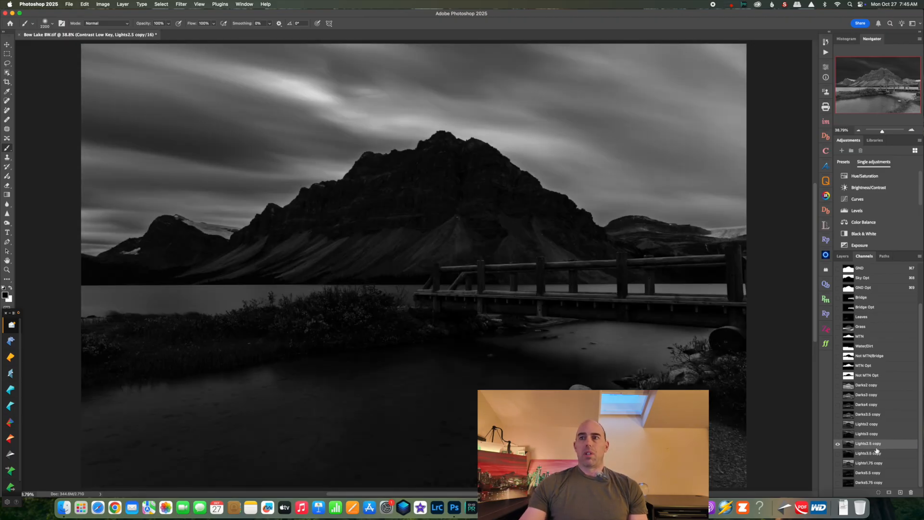
click(869, 454)
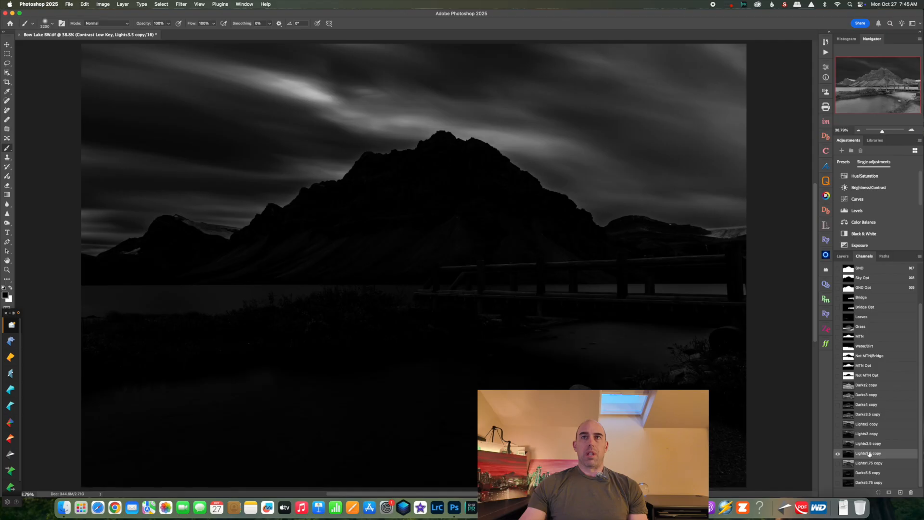
click(872, 436)
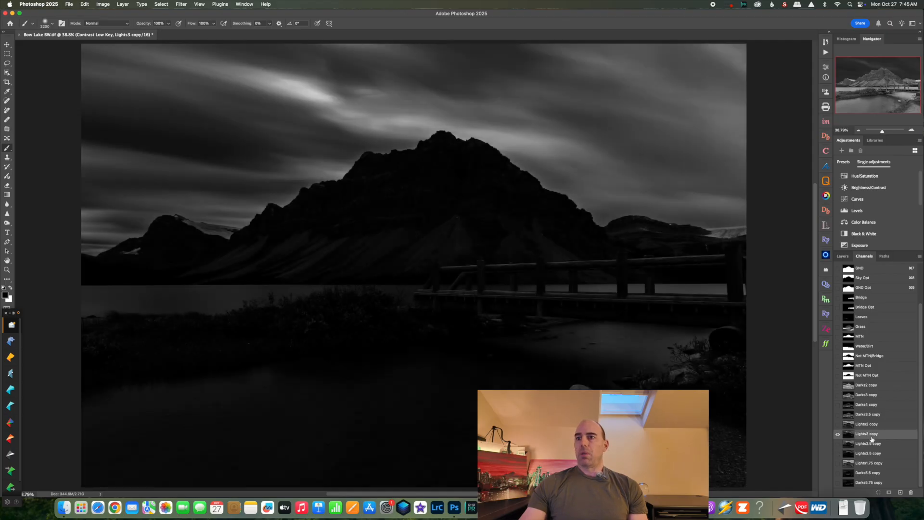
click(874, 453)
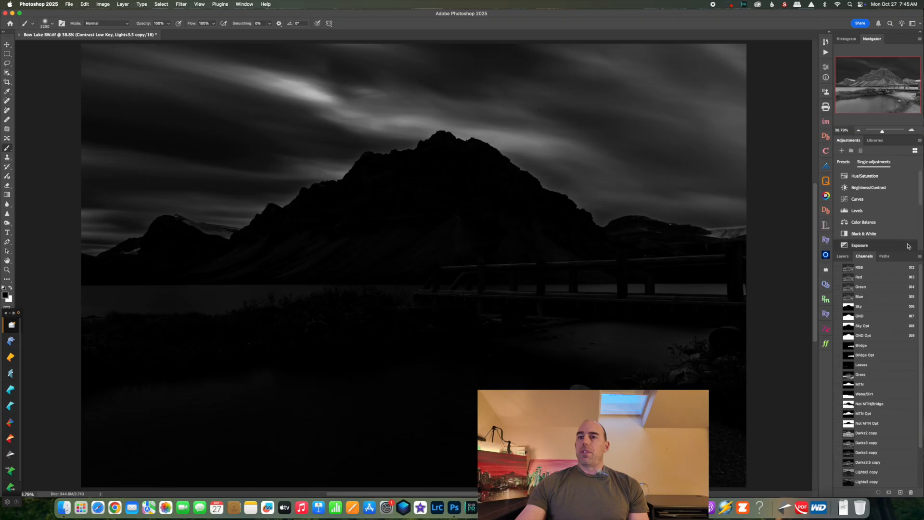
Duplicate the Contrast Low Key layer and reopen the Artisan Pro X adjustment tools.
click(844, 256)
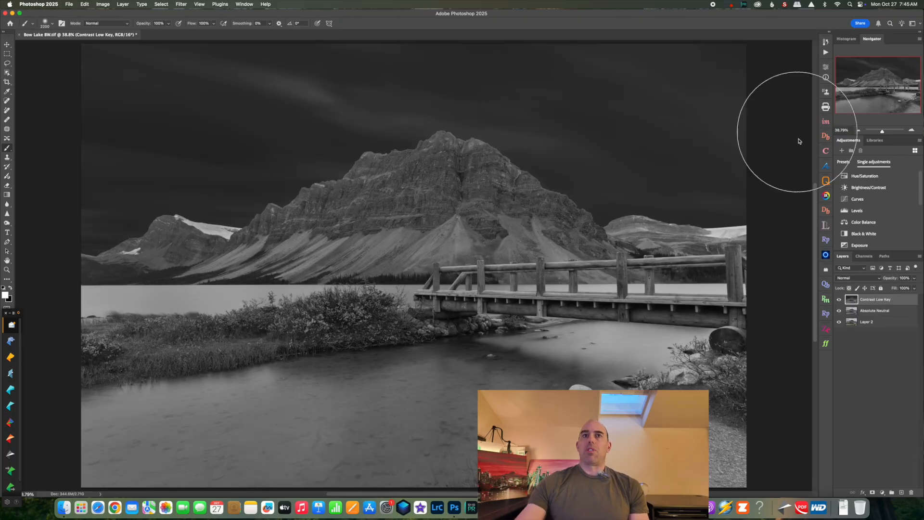
key(super+j)
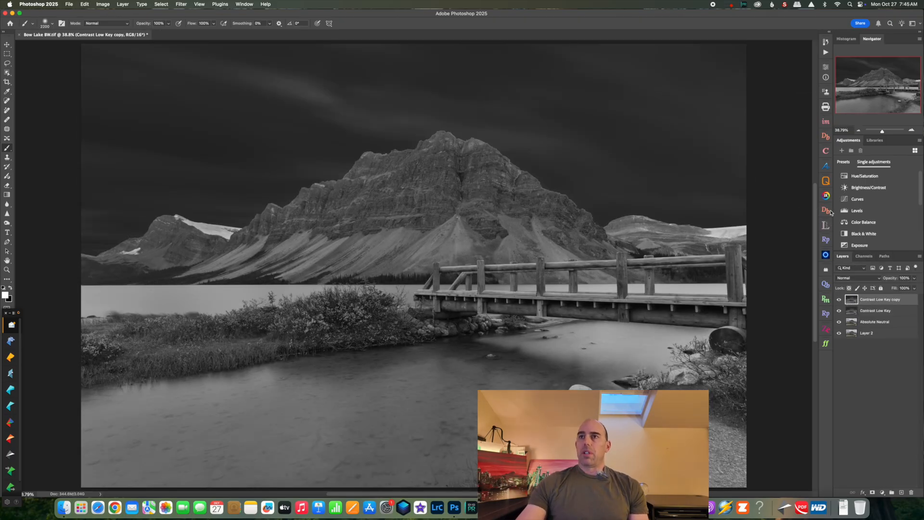
click(826, 170)
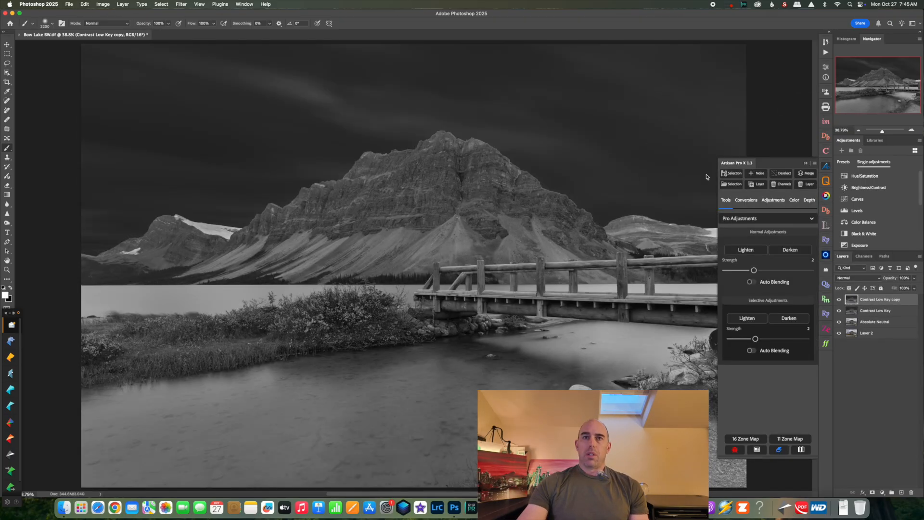
Load the Sky Opt channel as a selection and intersect it with the Lights3.5 copy channel.
click(732, 184)
click(448, 234)
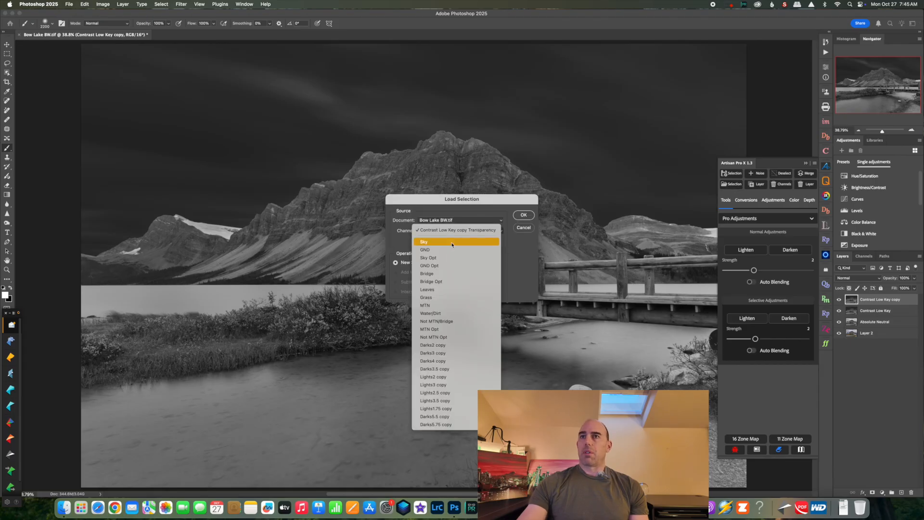
click(446, 256)
click(525, 216)
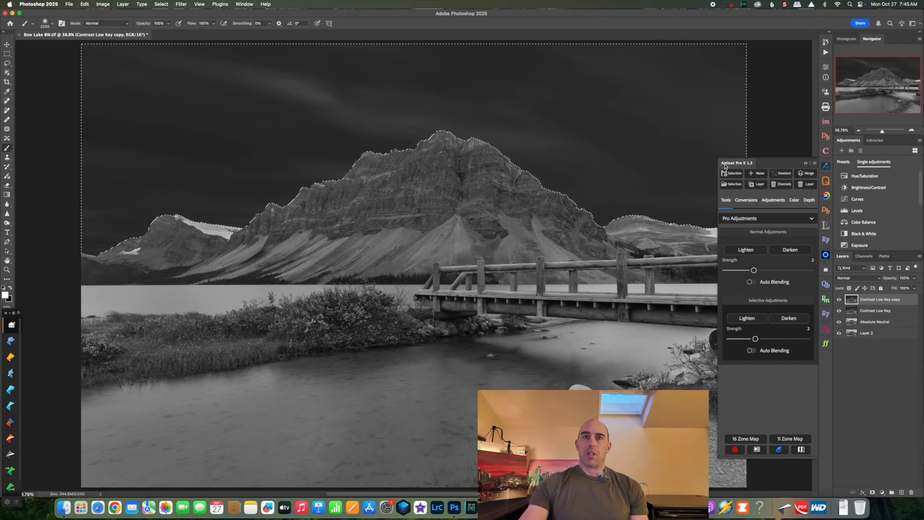
click(732, 184)
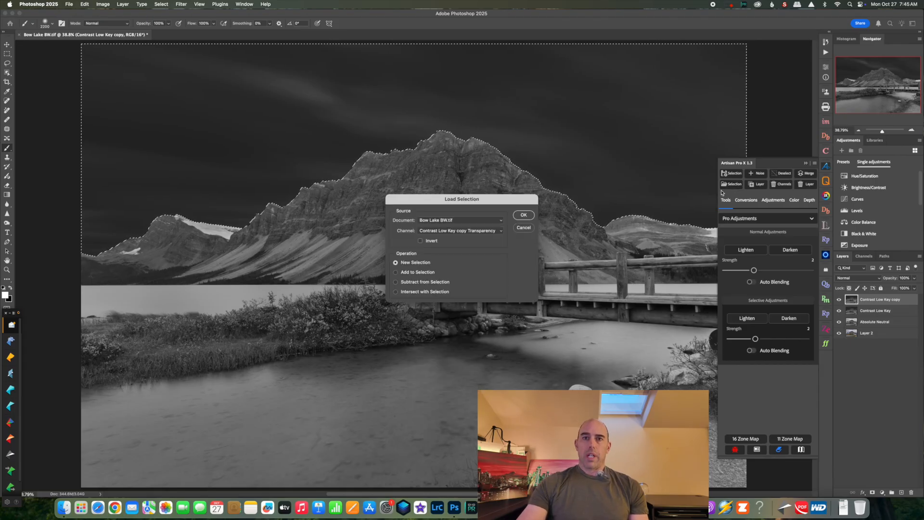
click(459, 231)
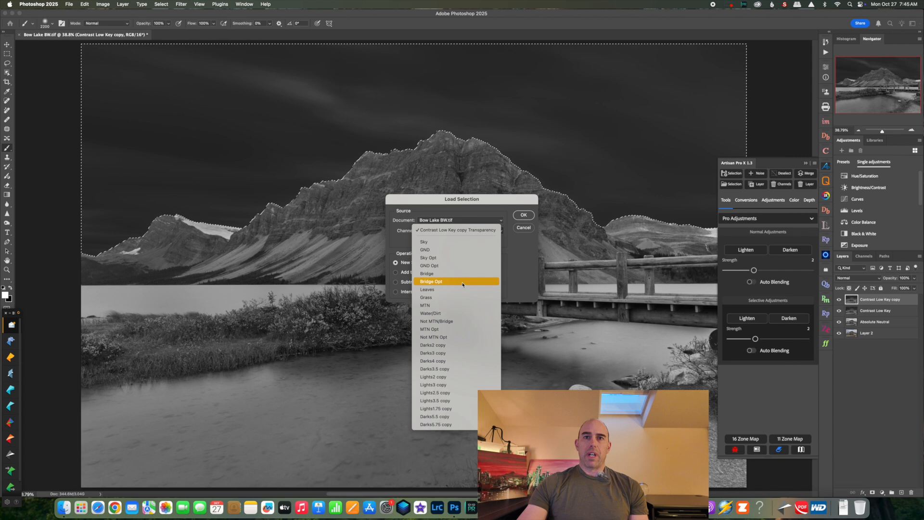
click(444, 400)
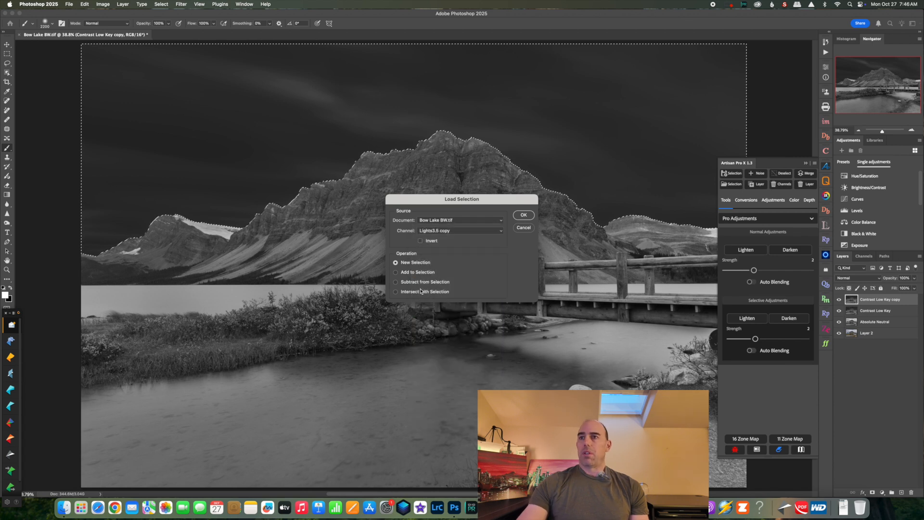
click(519, 214)
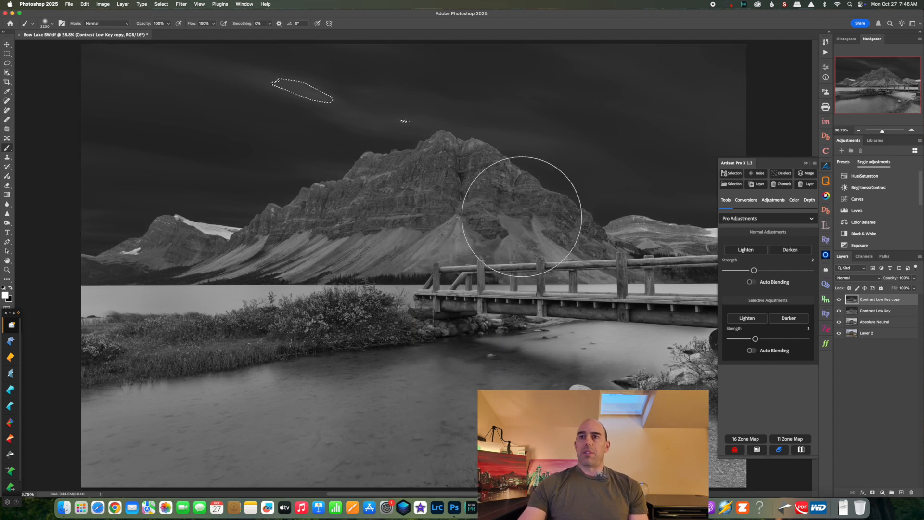
Selectively lighten the selected sky highlights at strength 2 and add two medium bottom-to-top lighten gradients at strength 2.
click(749, 319)
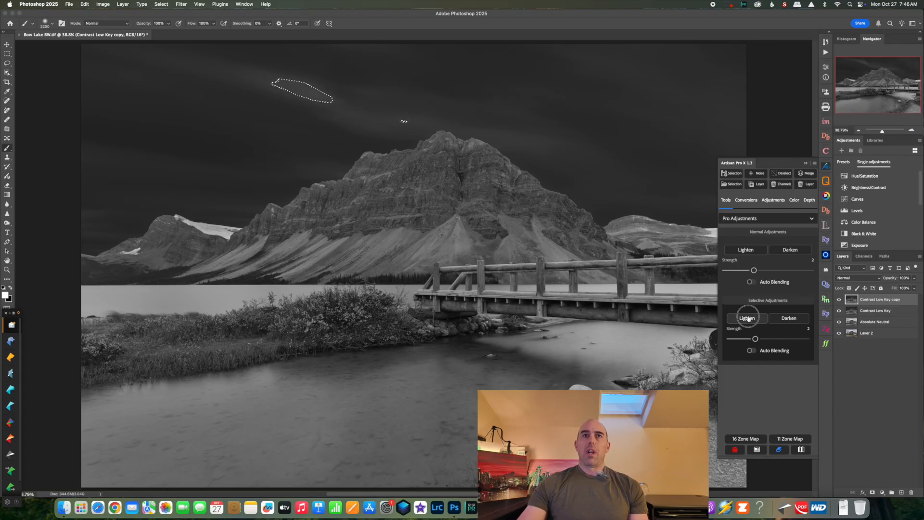
click(749, 319)
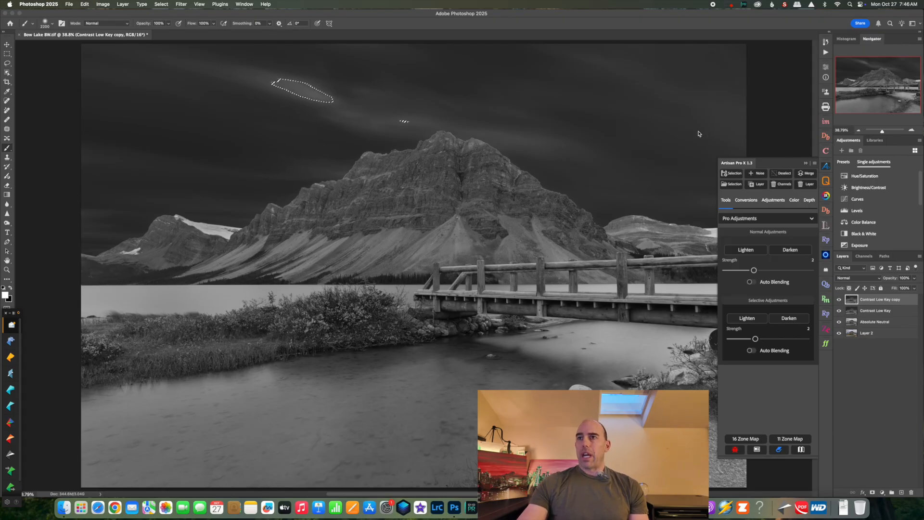
click(810, 206)
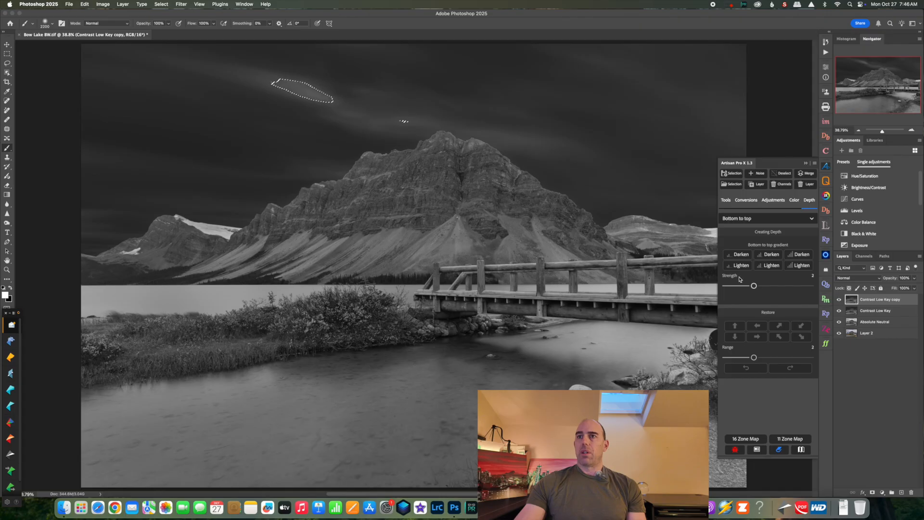
click(769, 267)
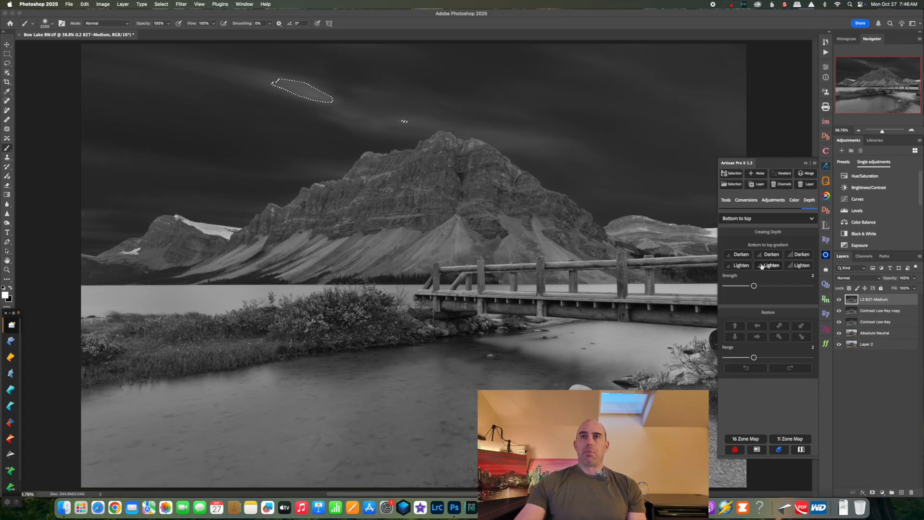
click(768, 267)
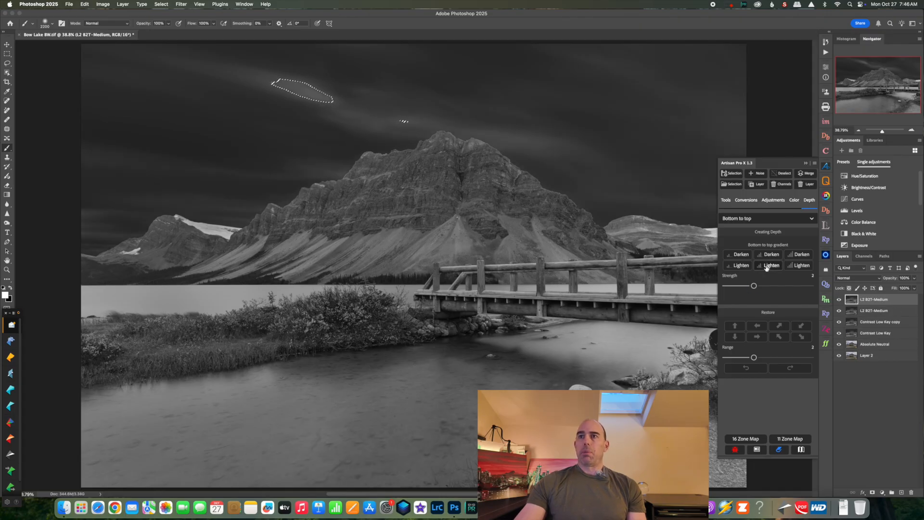
Build up the selected sky highlights with five medium and one small bottom-to-top lighten gradients at strength 3.
drag(753, 286, 789, 286)
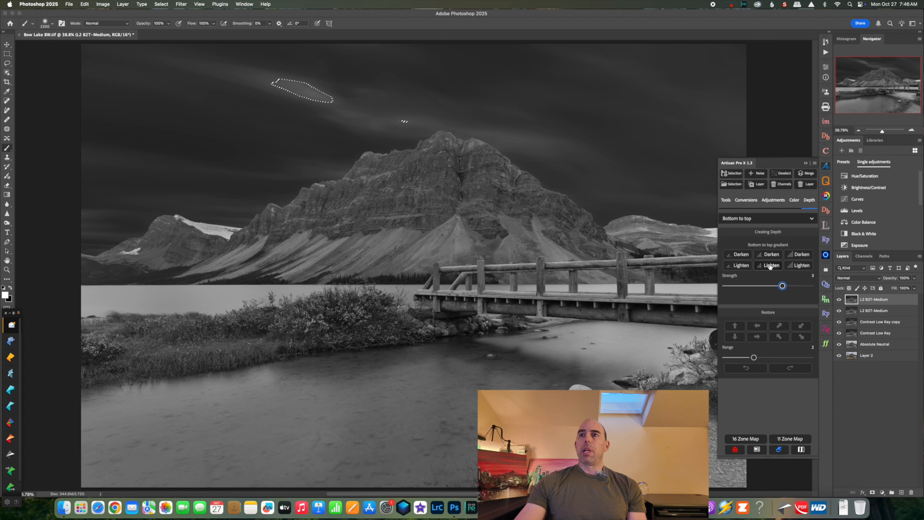
click(768, 267)
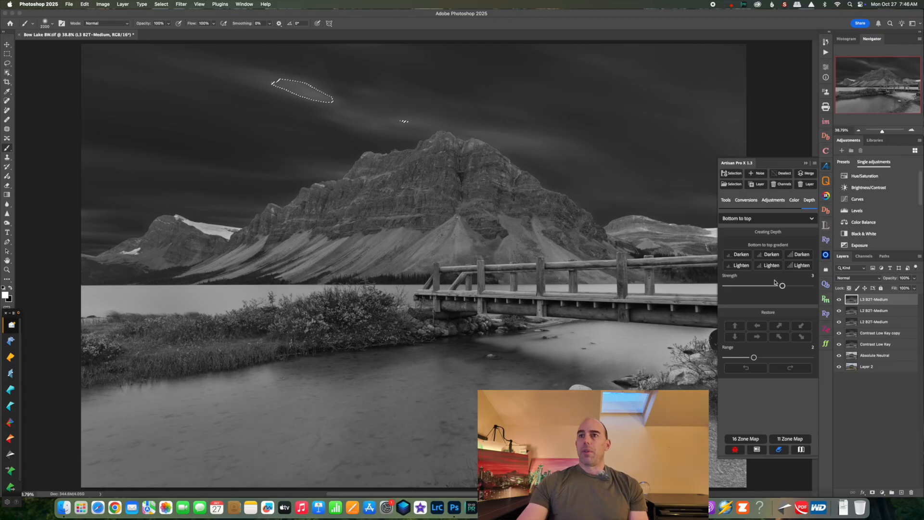
click(754, 286)
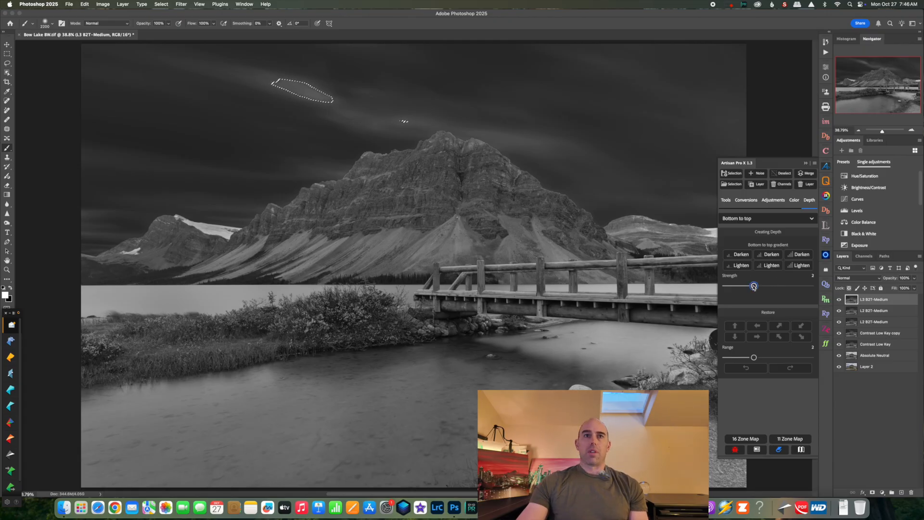
click(772, 286)
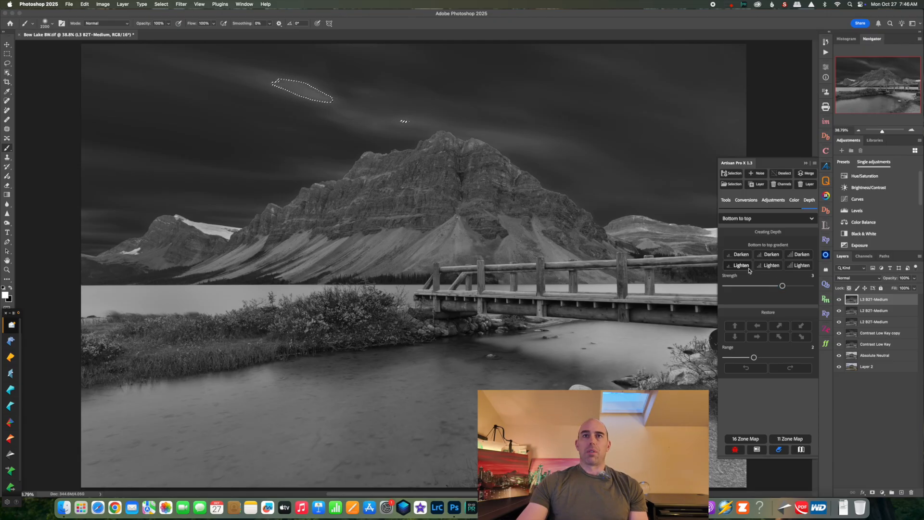
click(751, 266)
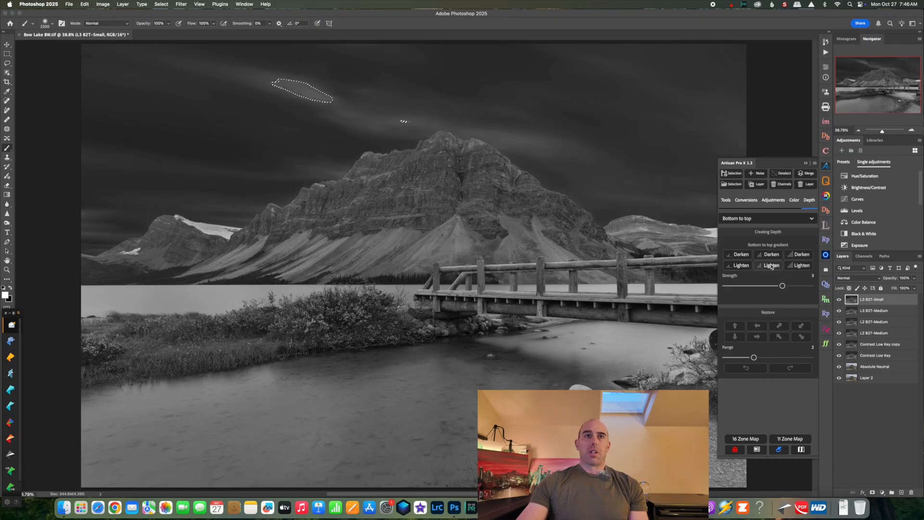
click(768, 267)
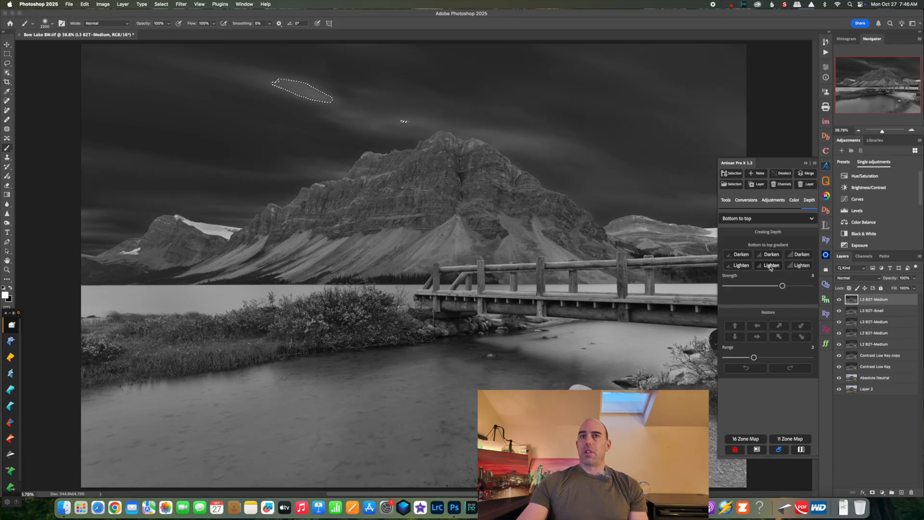
click(767, 267)
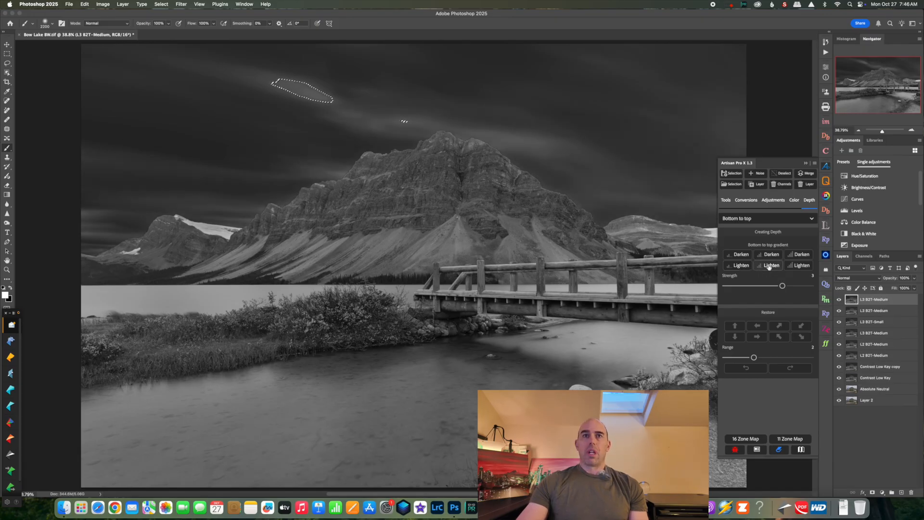
click(769, 268)
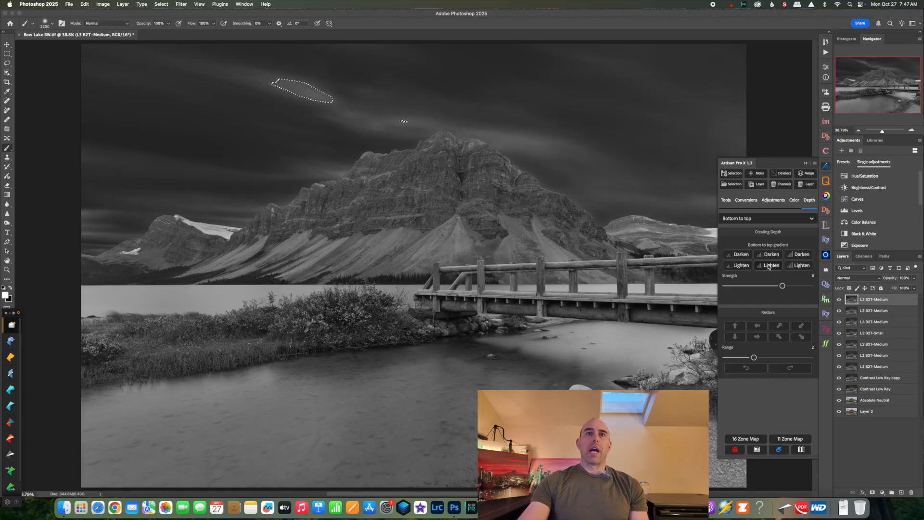
click(766, 268)
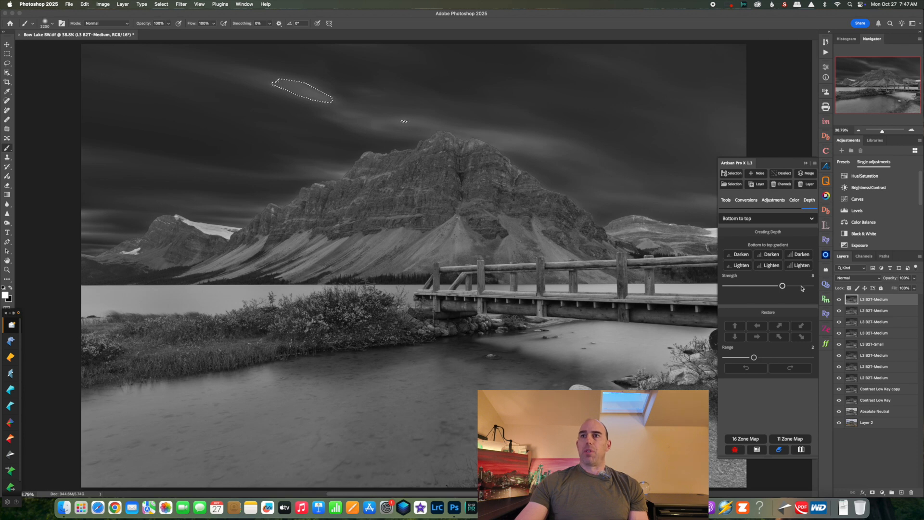
Raise the depth strength to 4 and add further medium bottom-to-top lighten gradients to the sky highlights.
drag(801, 288, 809, 284)
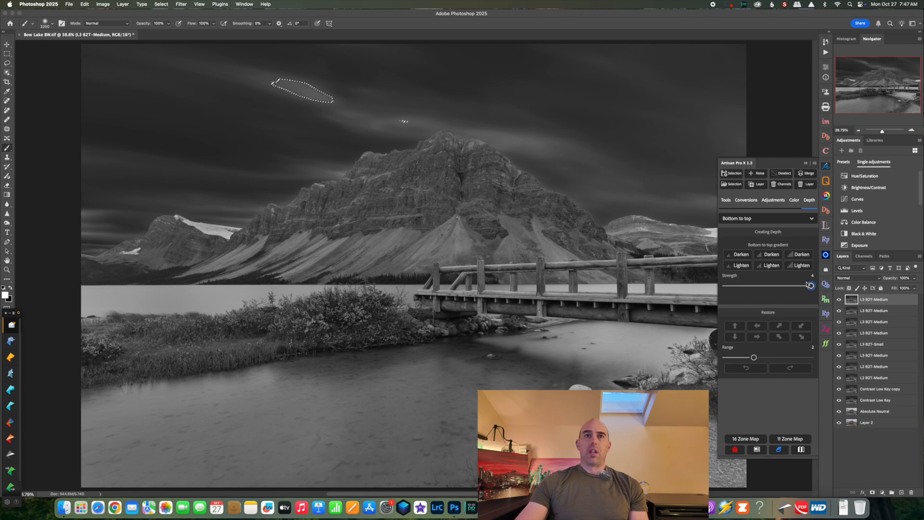
click(772, 268)
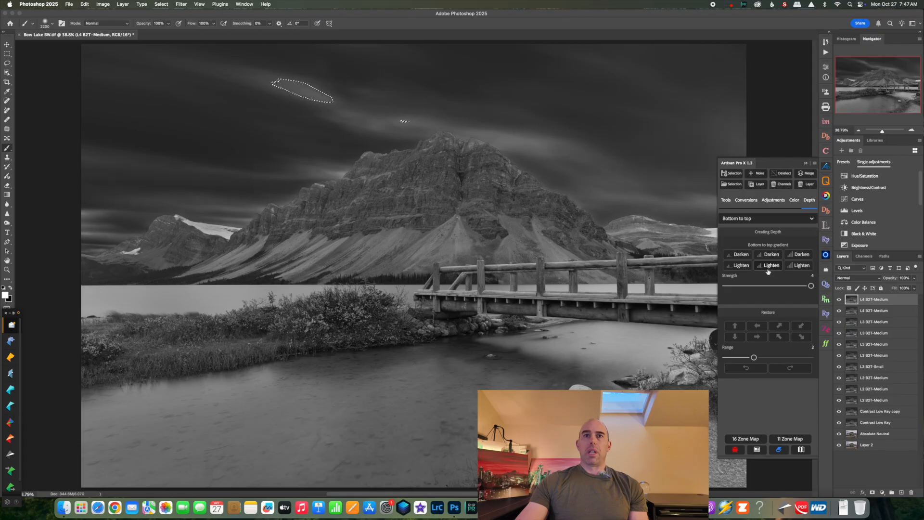
click(771, 266)
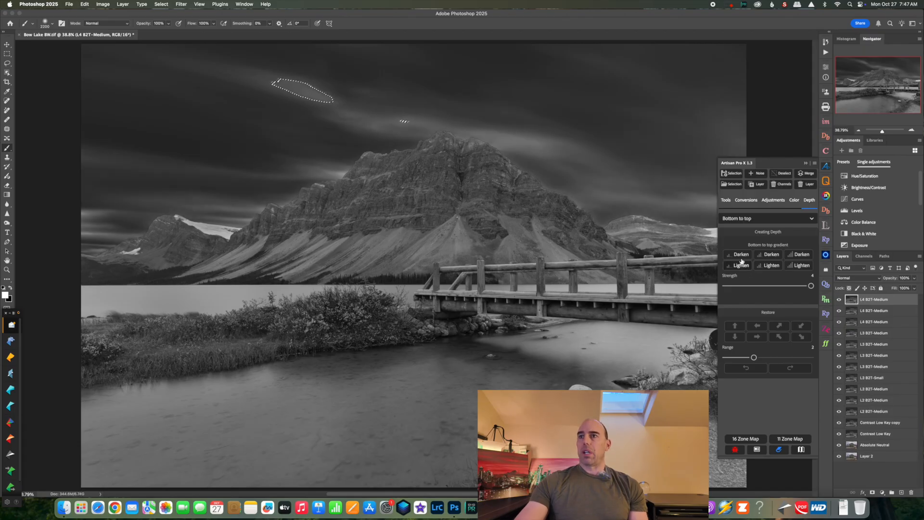
Merge the stacked gradient layers down until only two L2 B2T-Medium layers remain above Contrast Low Key copy.
click(807, 175)
click(807, 174)
click(807, 174)
click(807, 174)
click(806, 175)
click(807, 174)
click(807, 174)
click(807, 174)
click(807, 174)
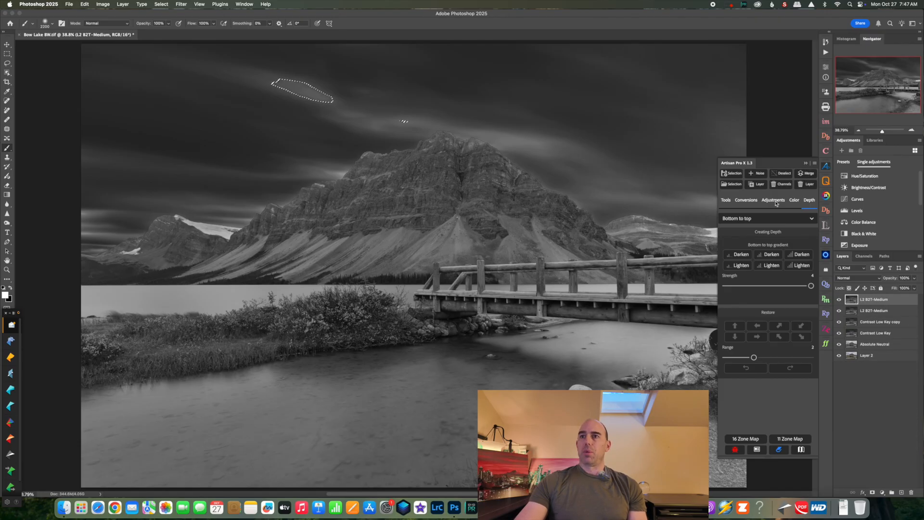
Selectively lighten the sky highlights at strengths 2 and 3, and merge the two L2 B2T-Medium layers after clearing the selection.
click(726, 201)
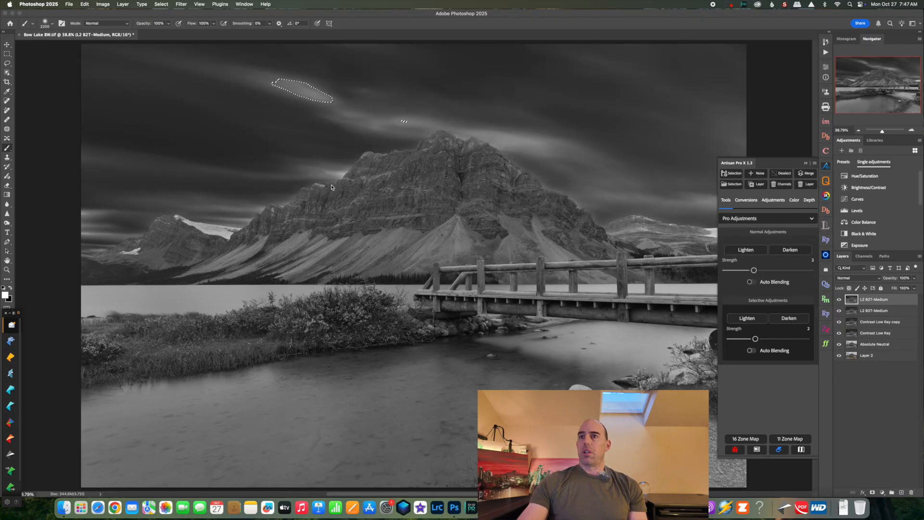
click(746, 318)
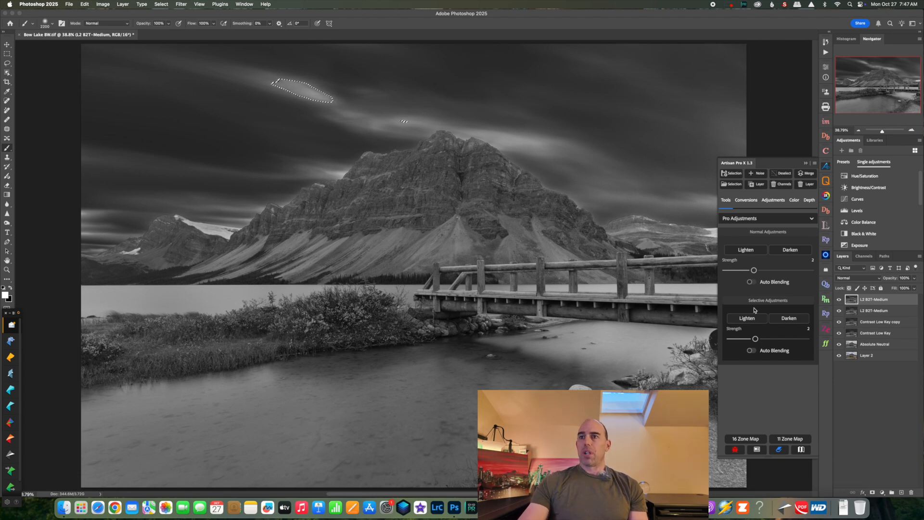
click(775, 340)
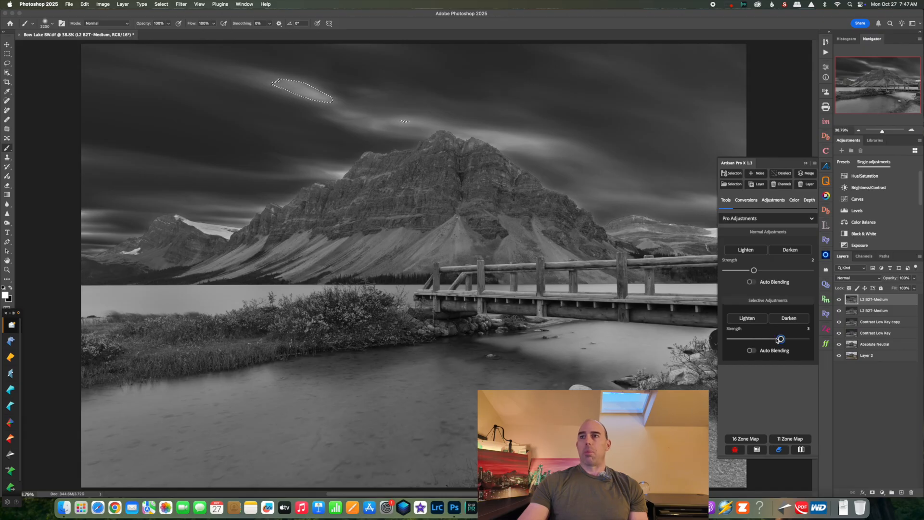
click(748, 322)
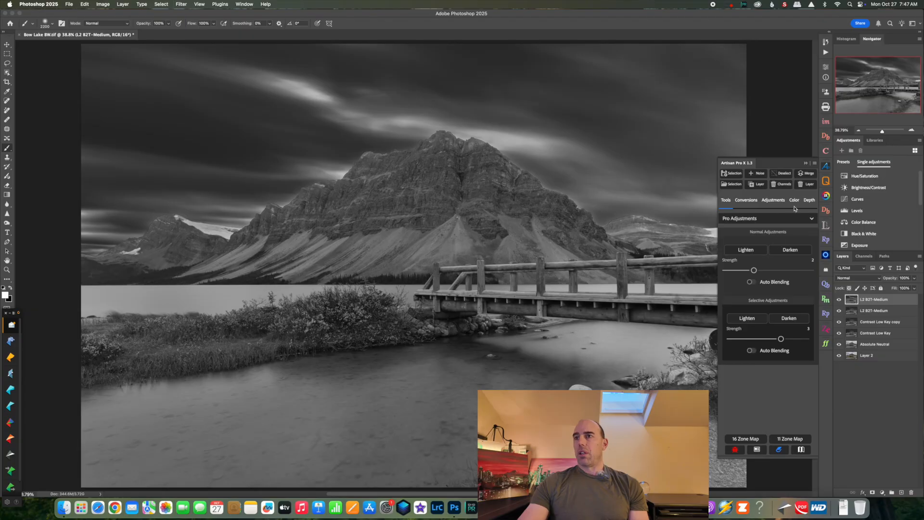
click(806, 176)
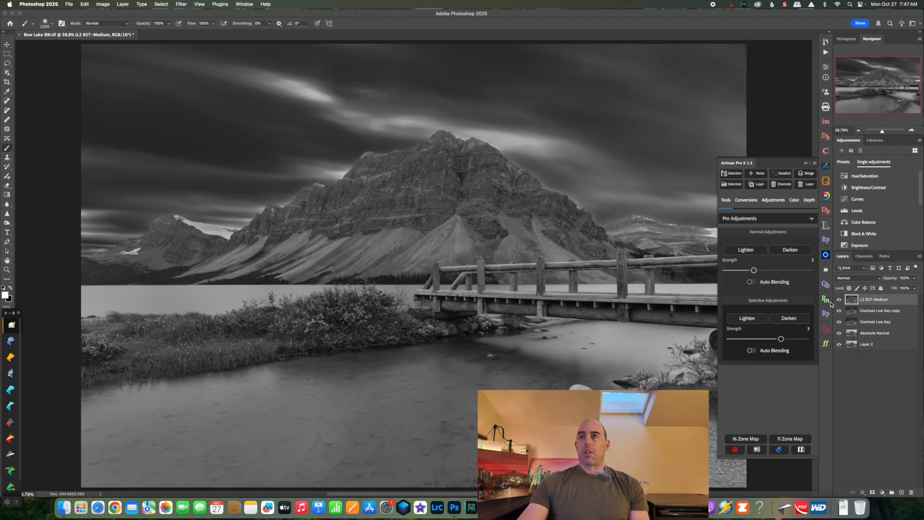
Compare the sky with and without the merged L2 B2T-Medium layer.
click(839, 300)
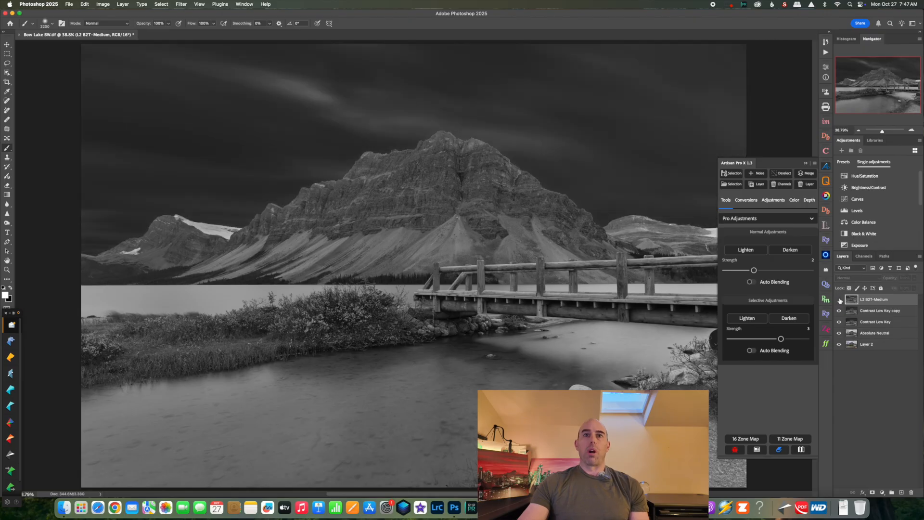
click(839, 300)
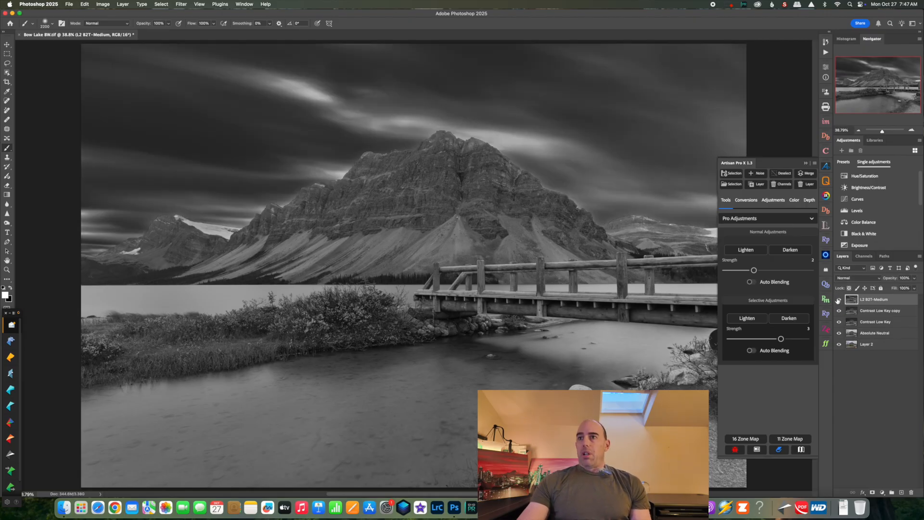
click(839, 300)
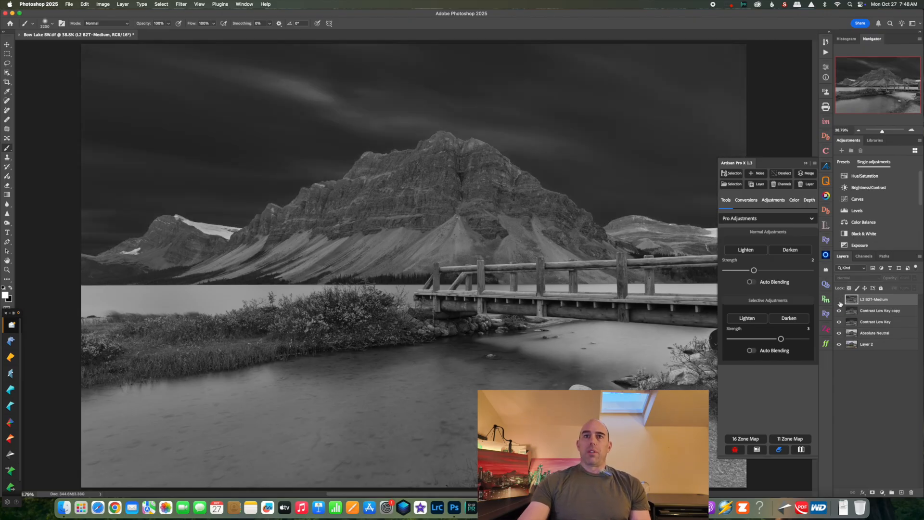
click(840, 300)
Load the Sky Opt channel as a new selection over the brightened sky.
click(732, 185)
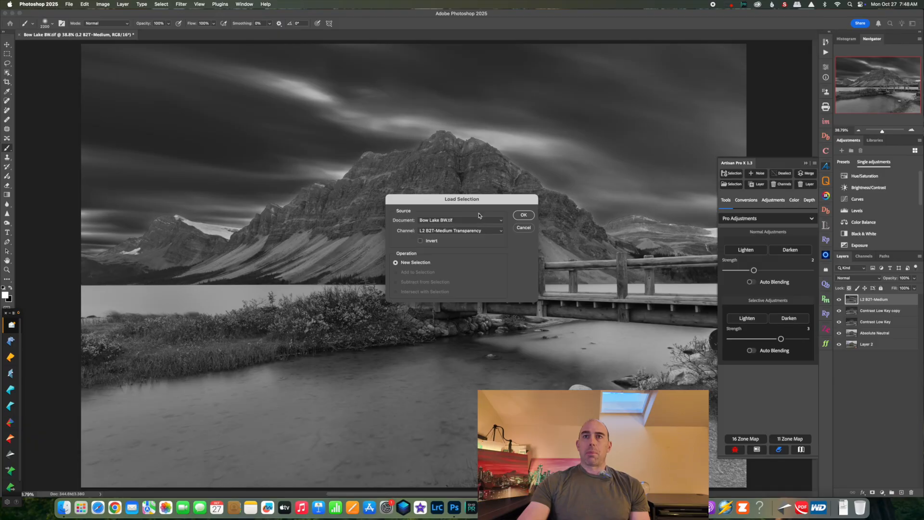
click(479, 232)
click(463, 256)
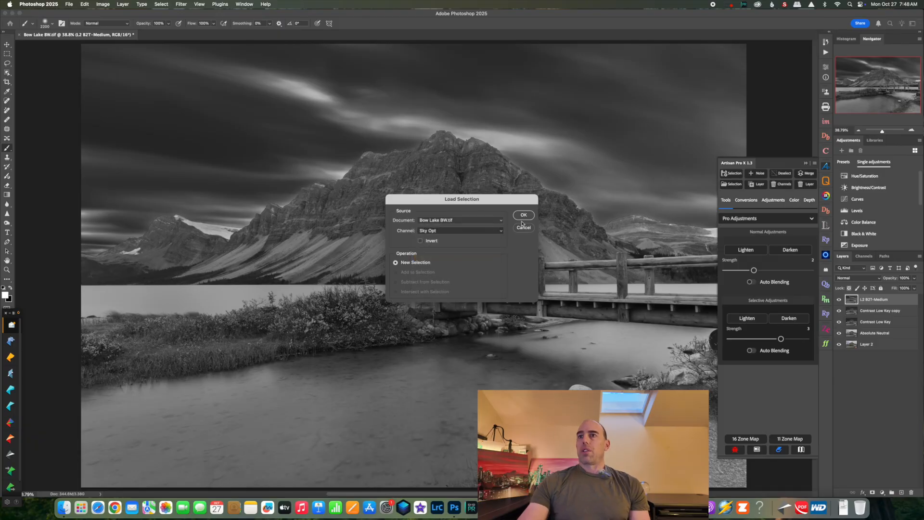
click(524, 215)
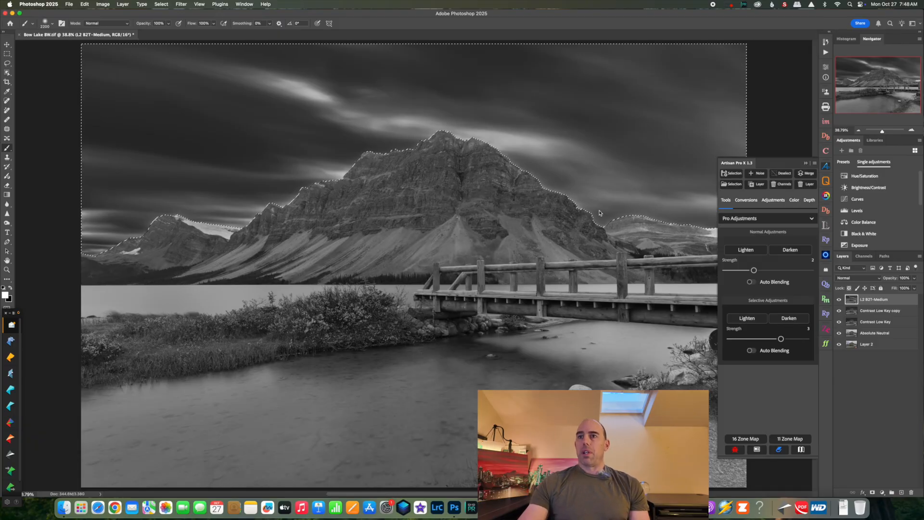
Partially restore the selected sky's earlier tones horizontally at range 2 and diagonally at ranges 1 and 2.
click(811, 201)
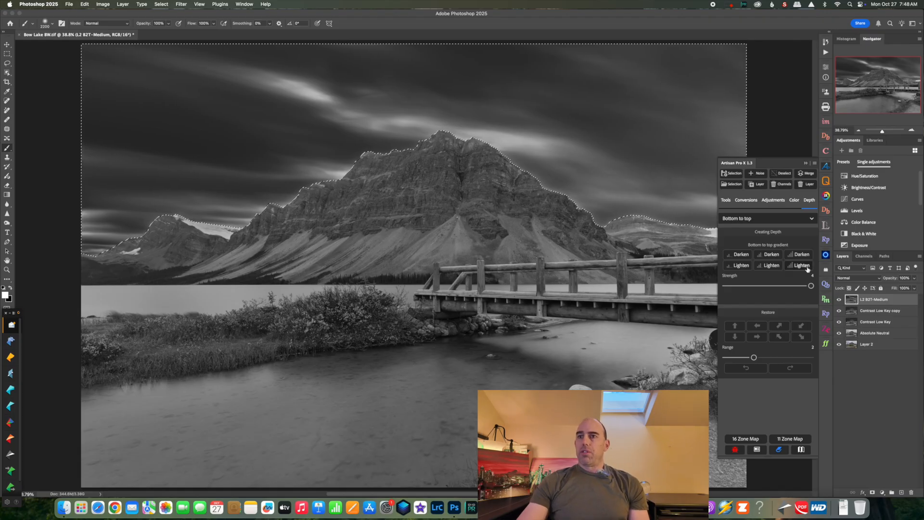
click(758, 337)
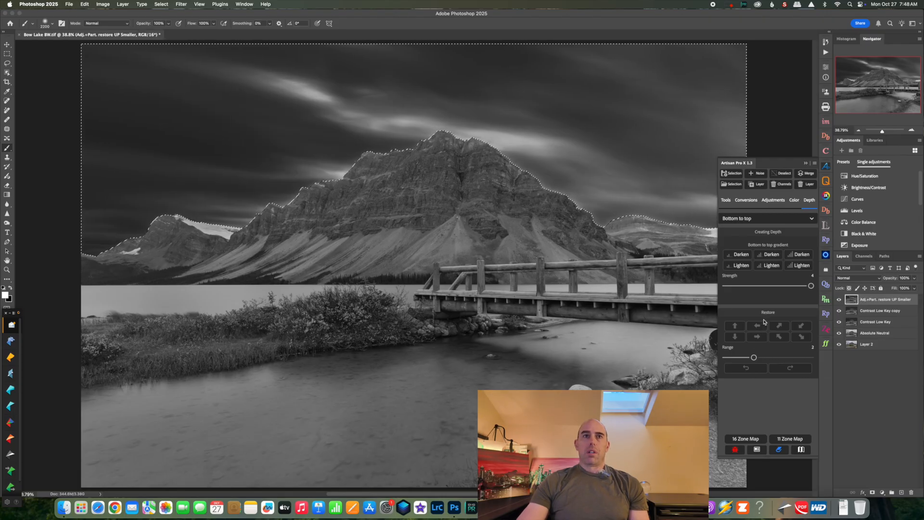
click(760, 329)
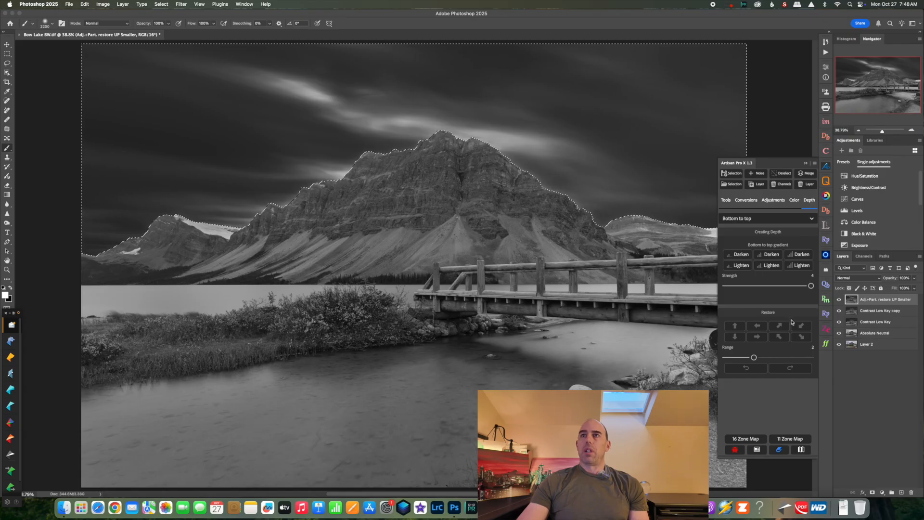
click(726, 359)
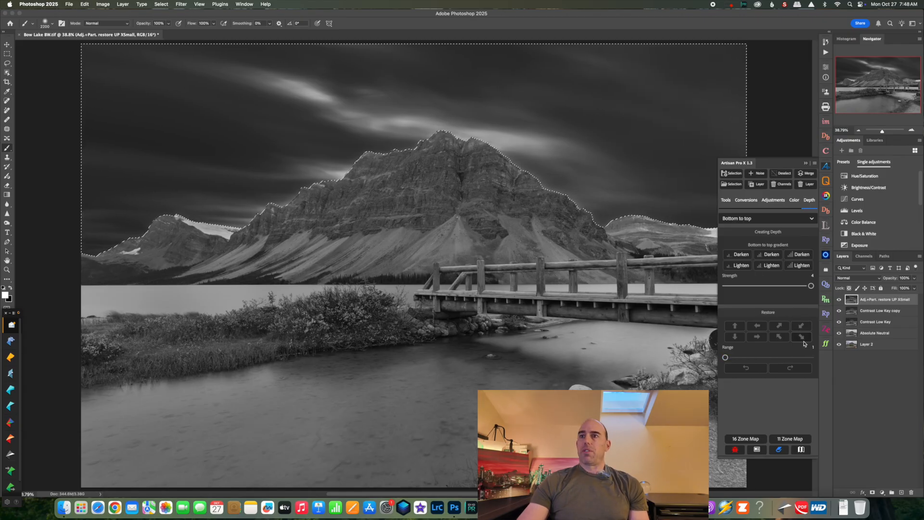
click(754, 357)
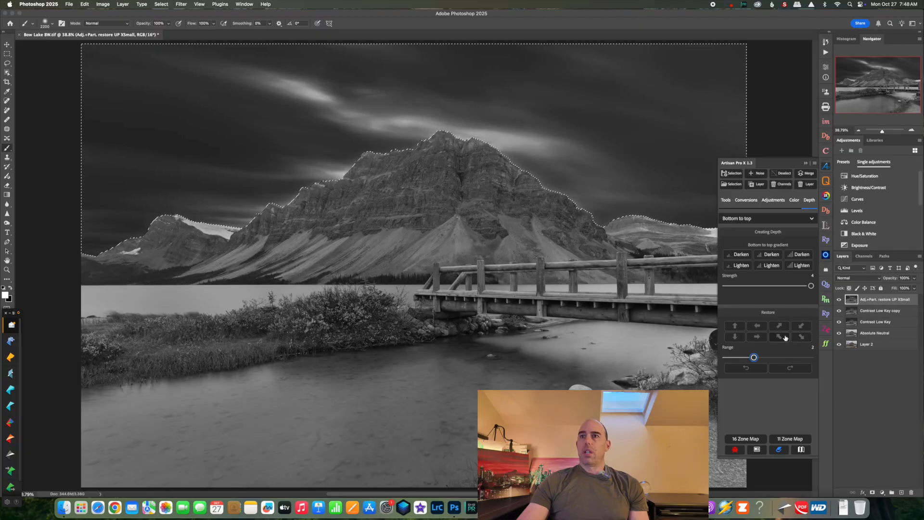
click(802, 337)
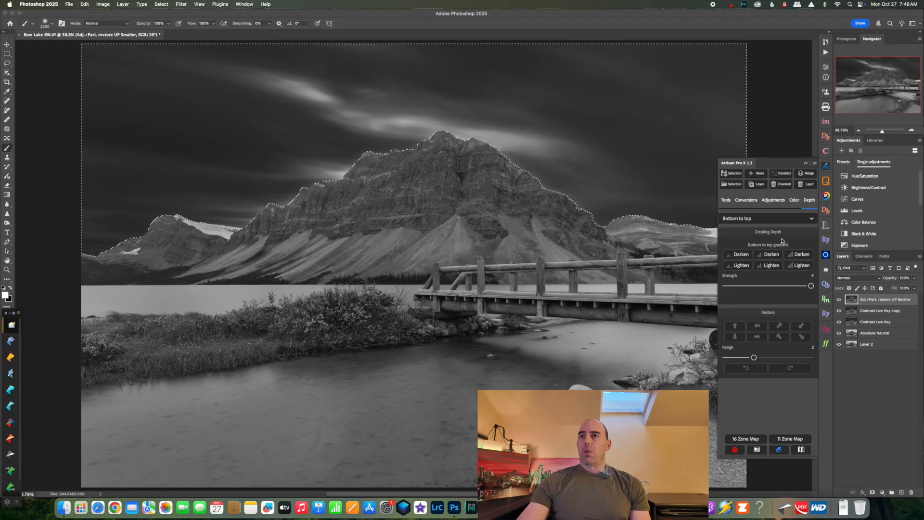
Lighten the sky with bottom-to-top gradients at strength 2: one medium, two large and one more medium.
click(753, 285)
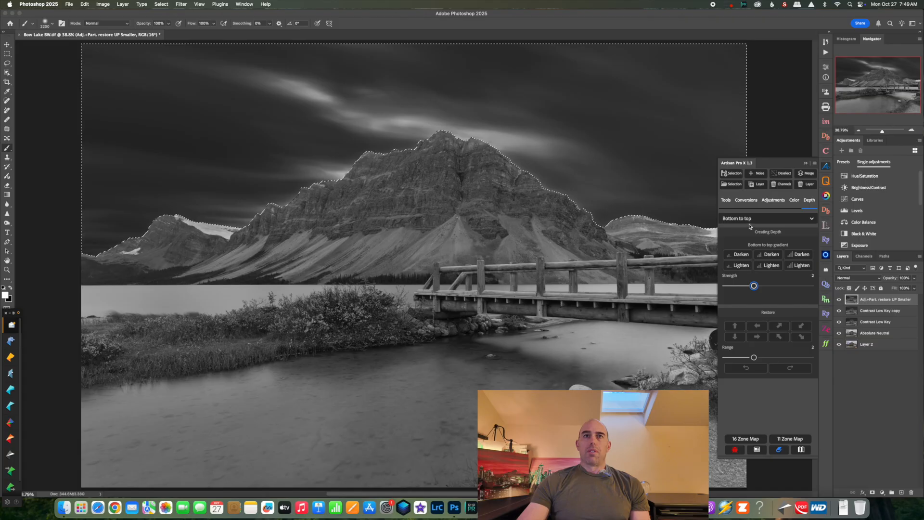
click(771, 266)
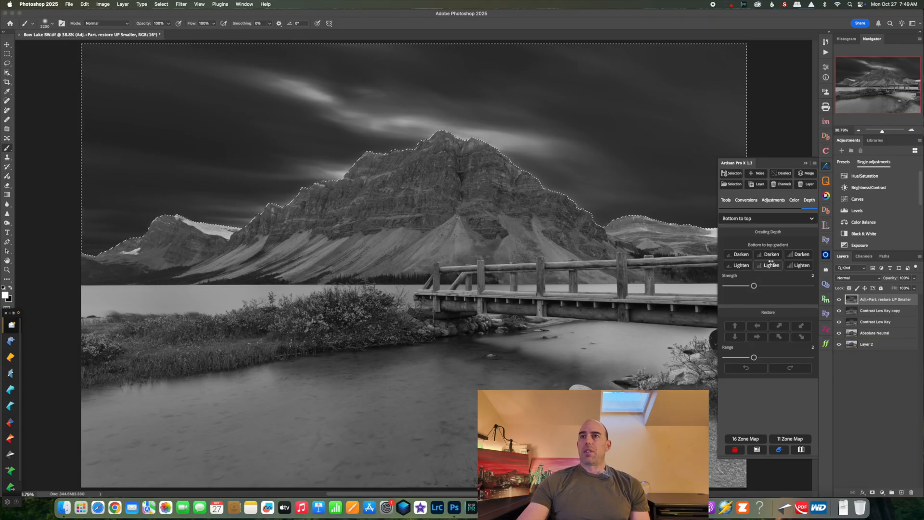
click(780, 286)
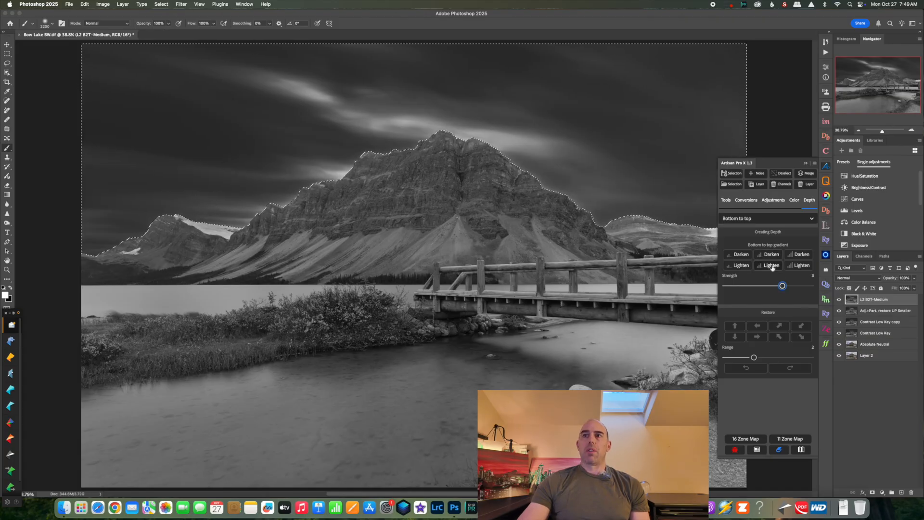
click(762, 287)
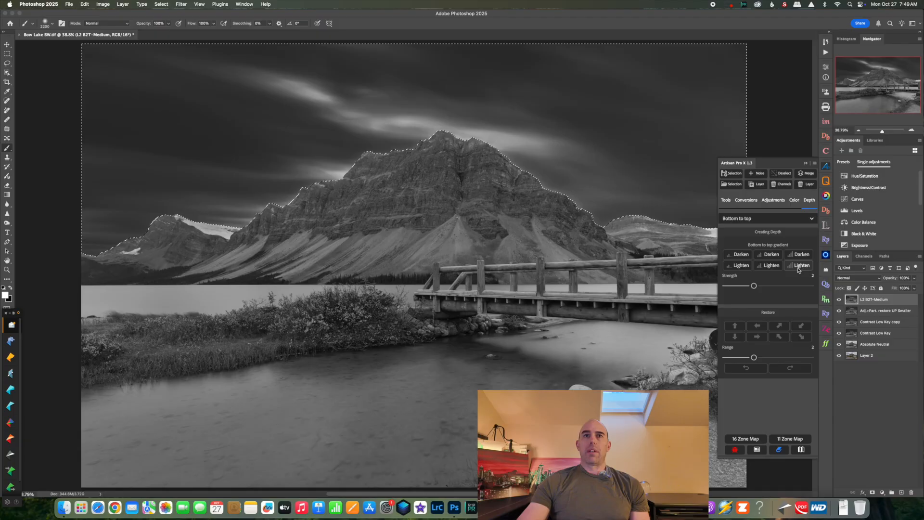
click(795, 269)
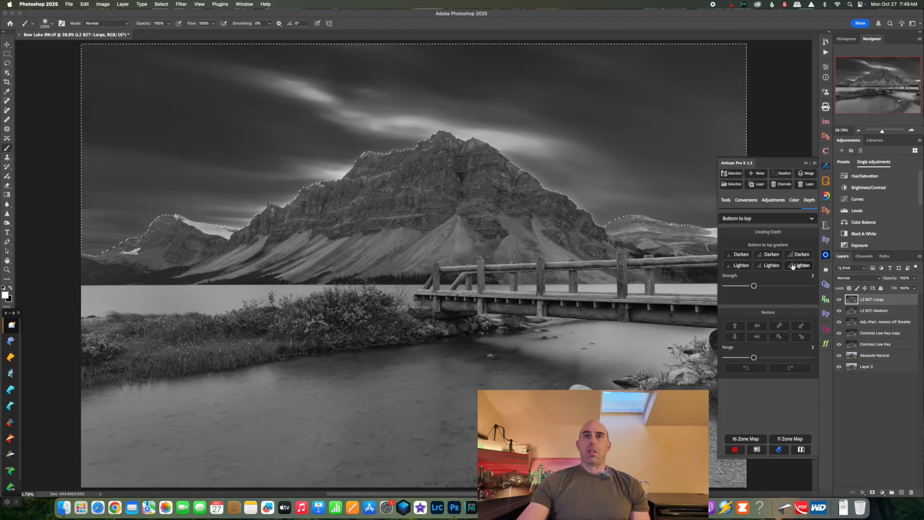
click(794, 266)
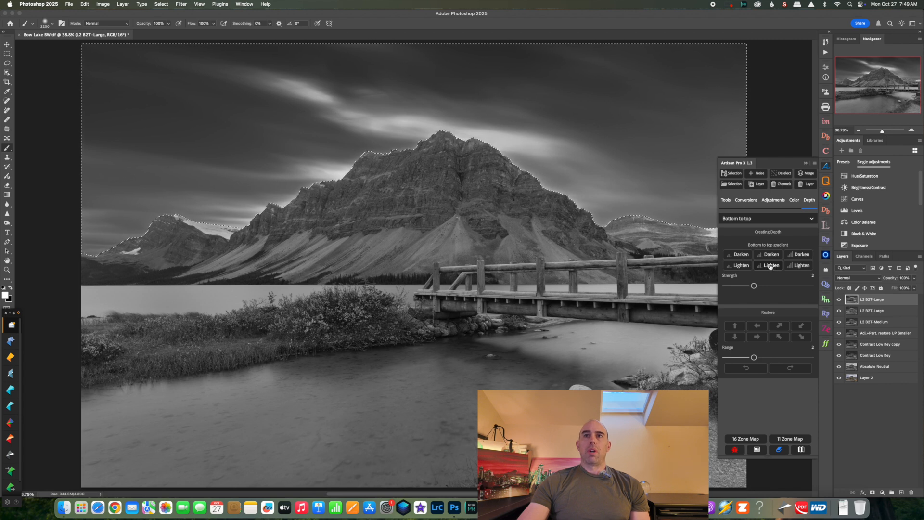
click(770, 266)
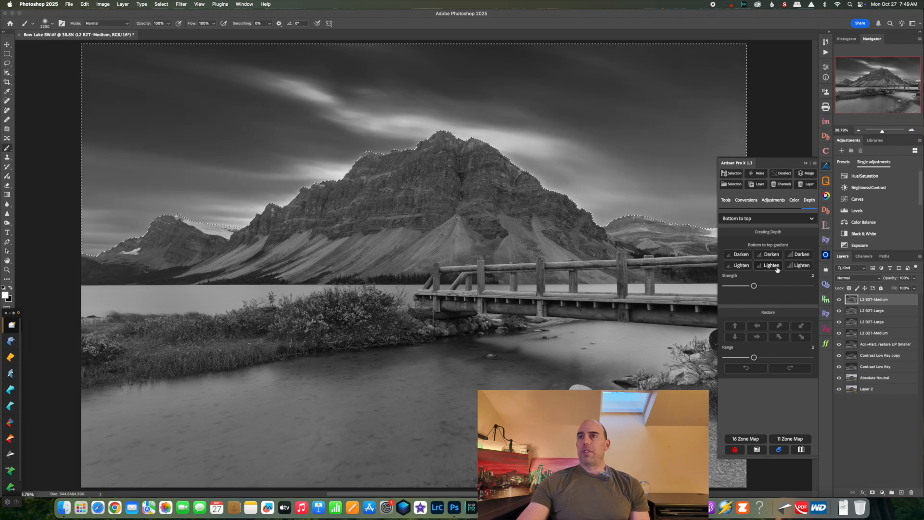
Merge the new gradient layers into the Adj.+Part. restore UP Smaller layer and compare the sky with and without it.
click(807, 173)
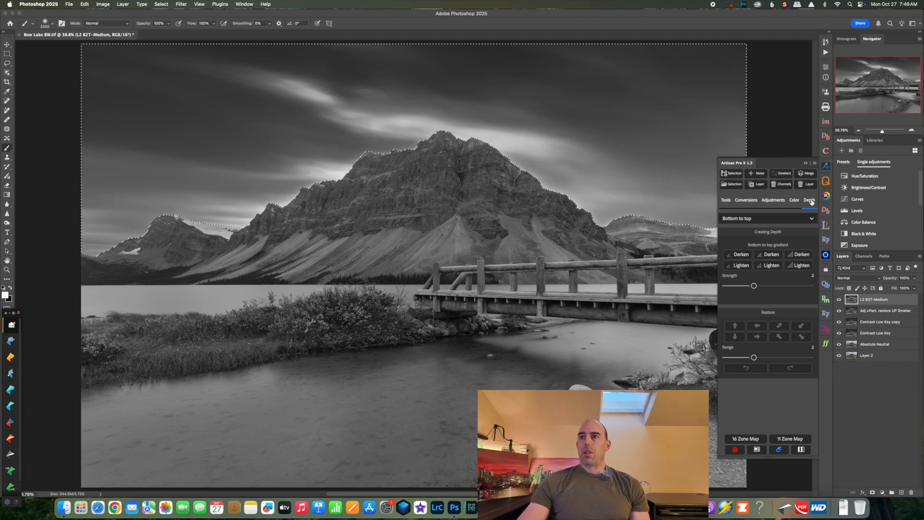
click(807, 184)
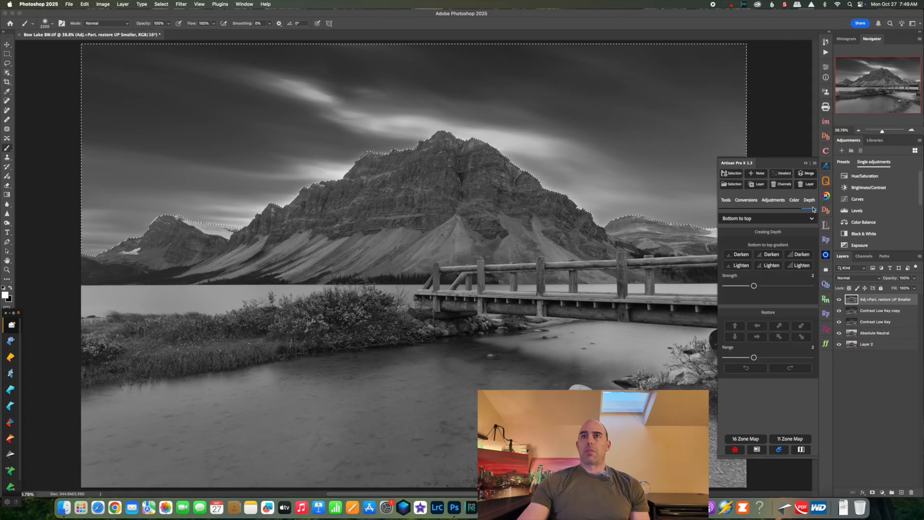
click(840, 299)
click(839, 299)
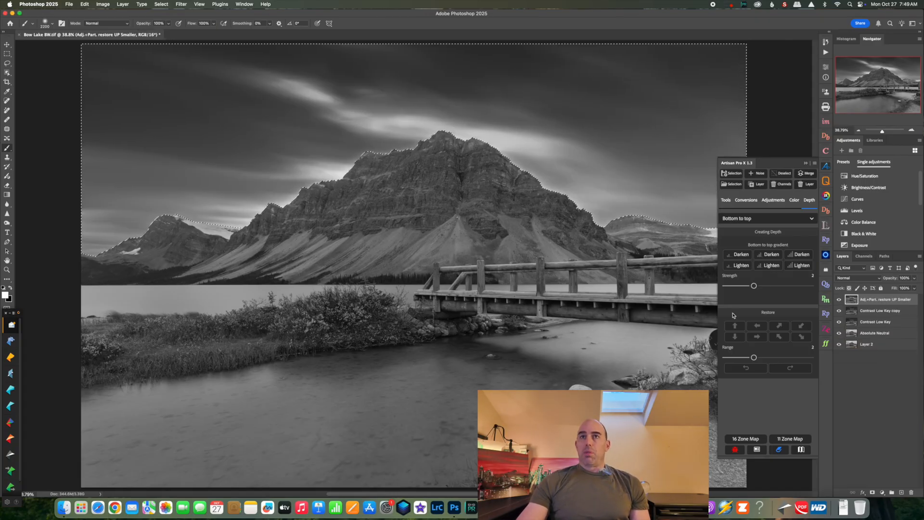
Darken the sky's upper corners with both downward diagonal restores, twice each at range 1 and once each at range 2.
drag(754, 357, 725, 357)
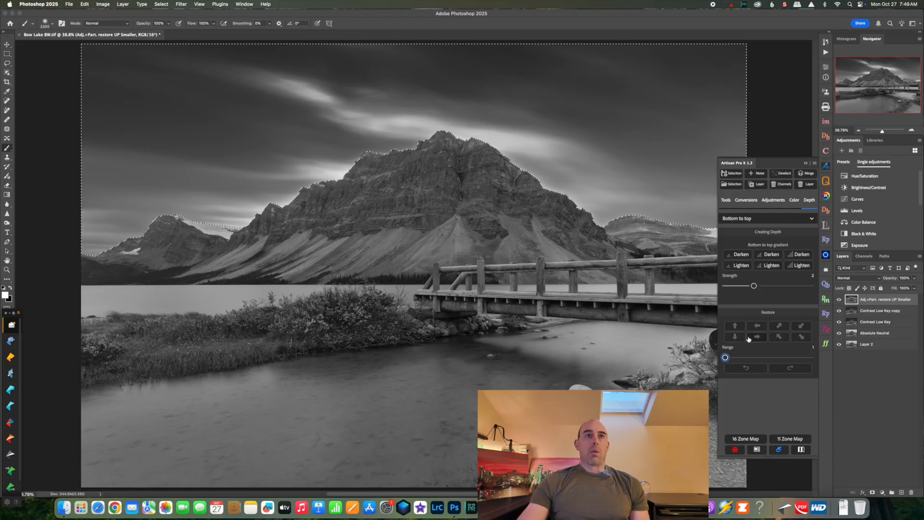
click(801, 336)
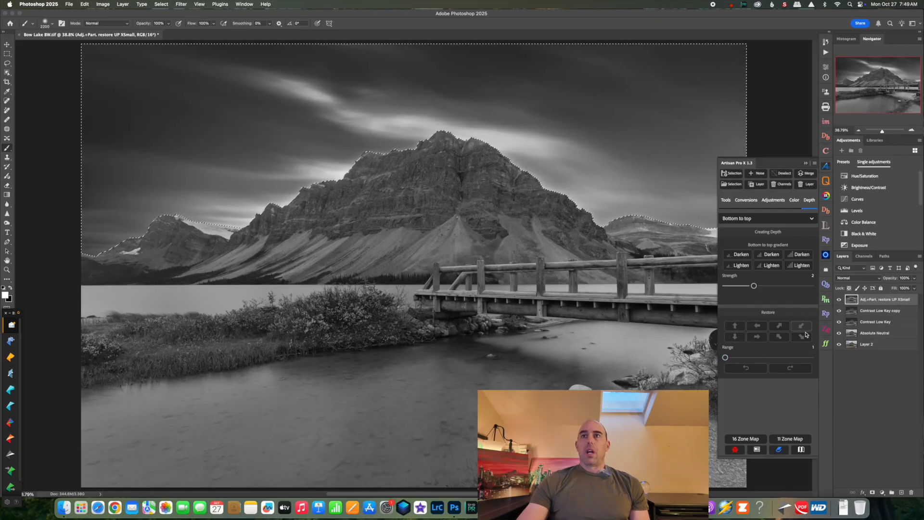
click(801, 325)
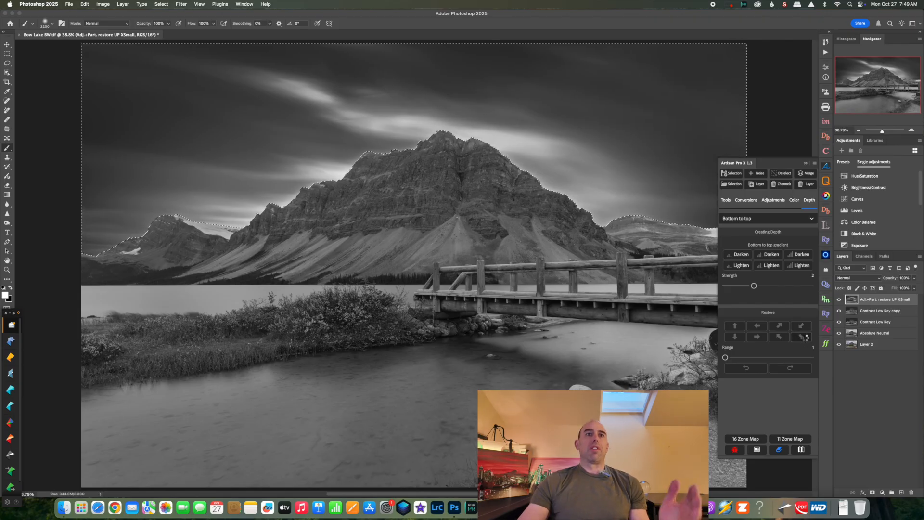
click(802, 337)
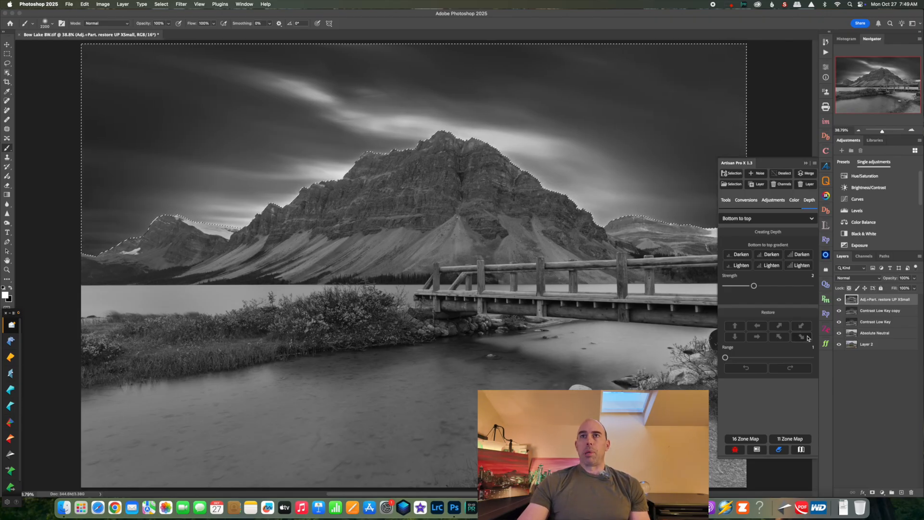
click(801, 325)
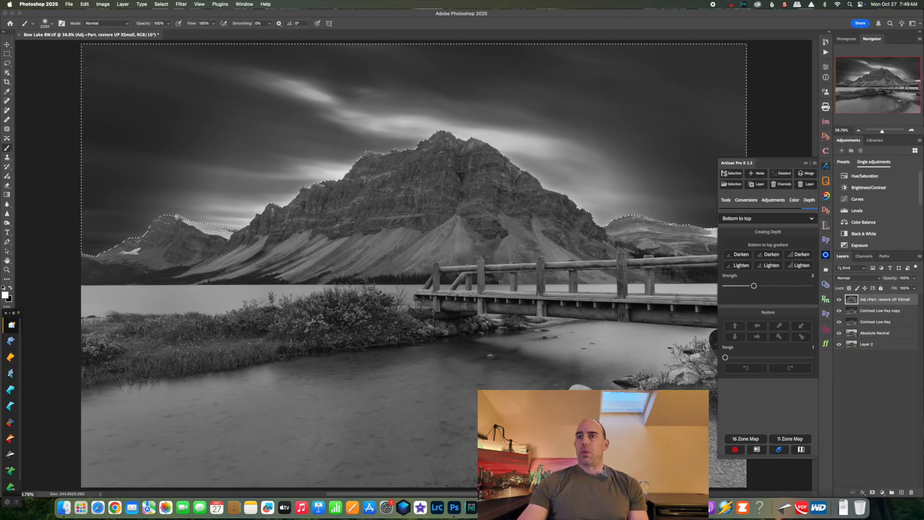
click(752, 356)
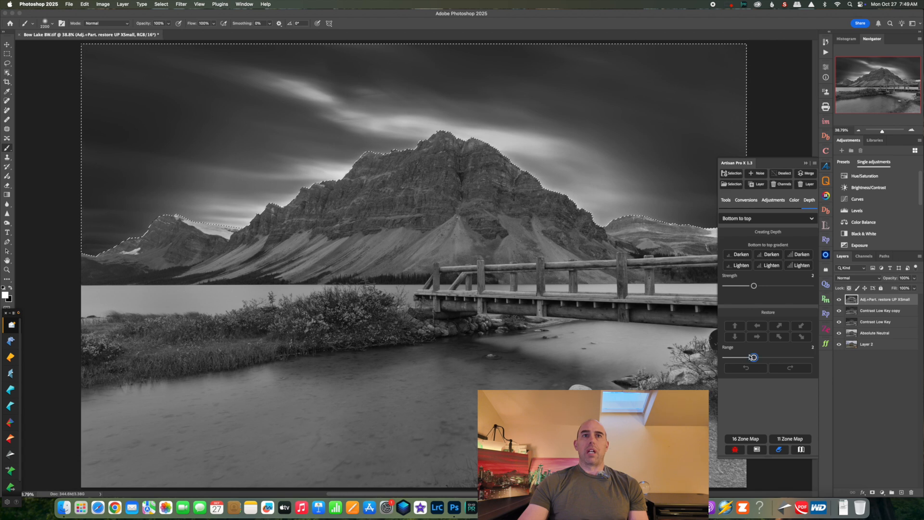
click(802, 337)
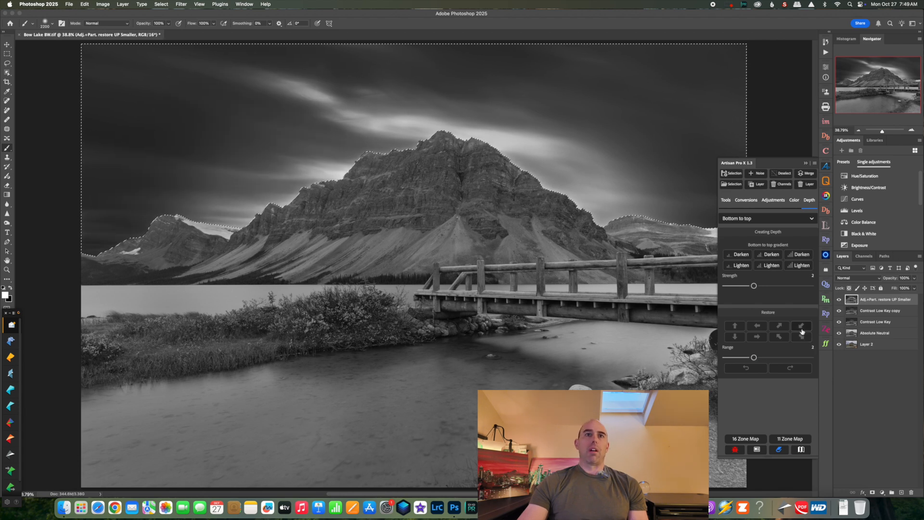
click(801, 325)
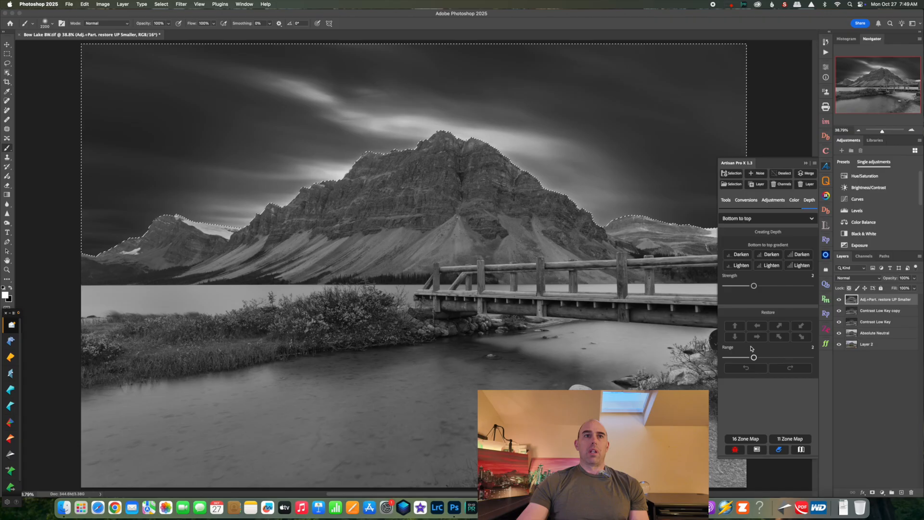
Restore the sky's side edges horizontally at range 1, and from both directions at range 2.
click(725, 358)
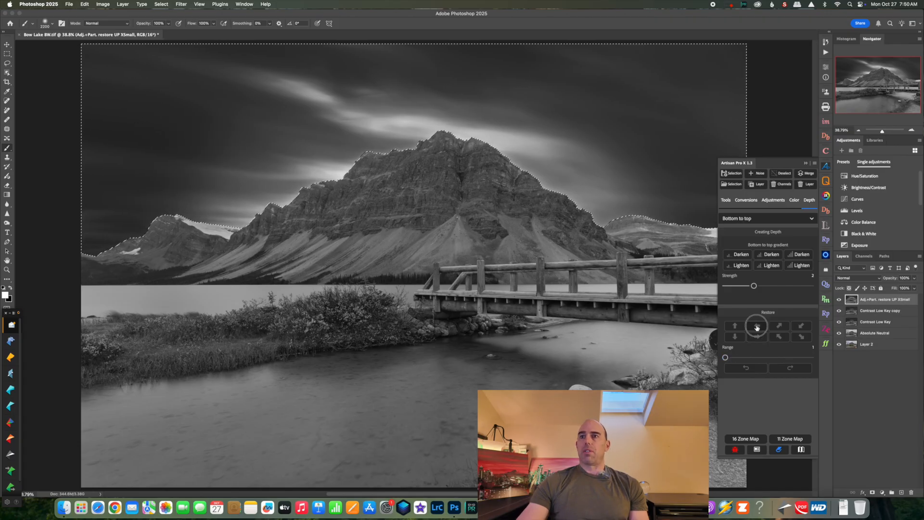
click(754, 358)
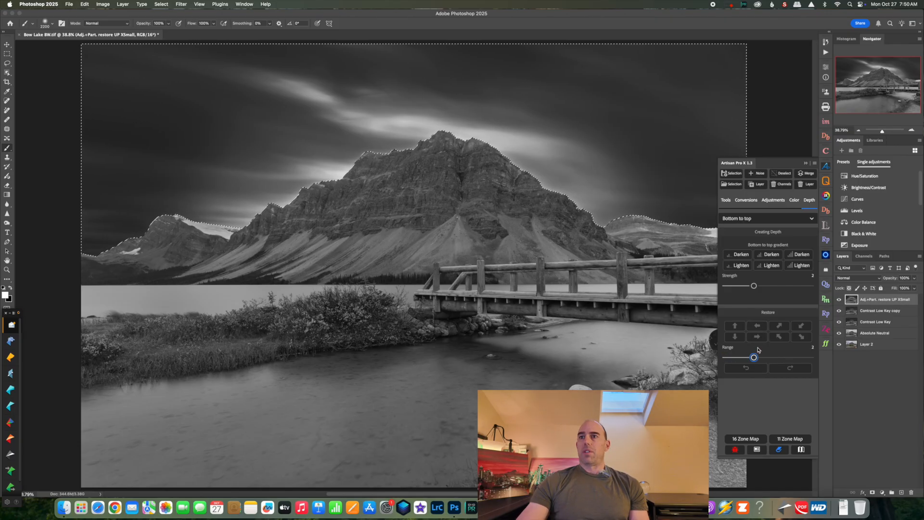
click(757, 338)
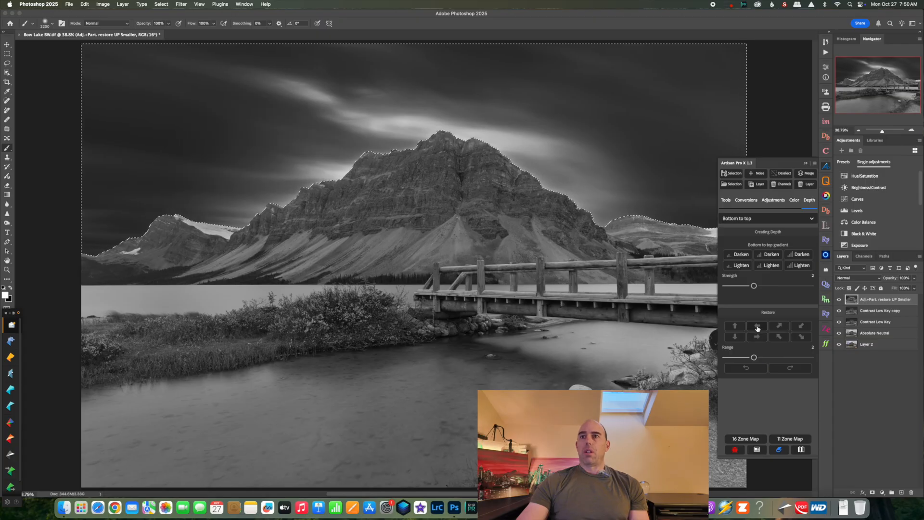
click(757, 327)
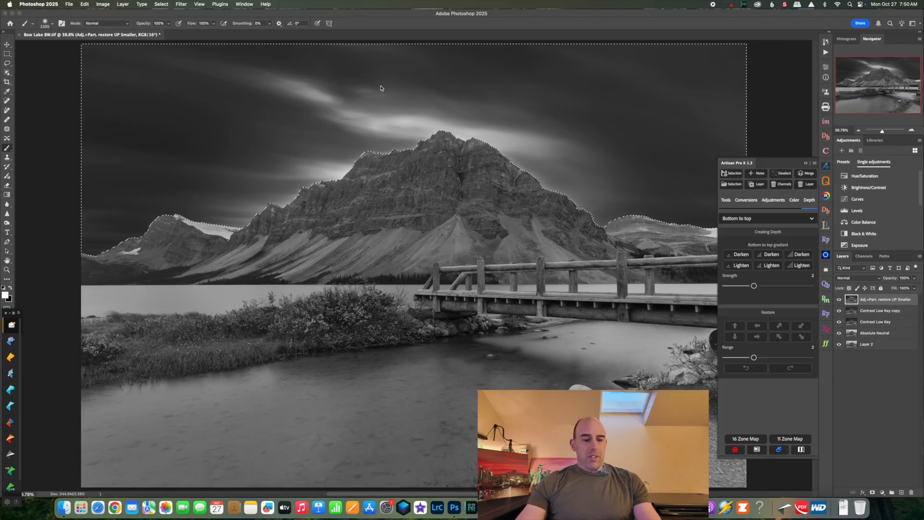
Clear the sky selection and merge the adjusted sky layer into Contrast Low Key copy.
key(super+d)
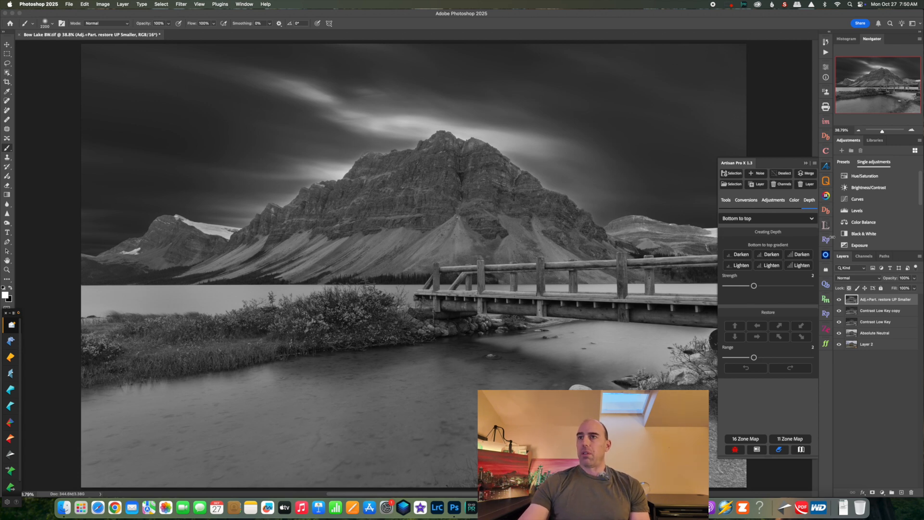
click(801, 184)
Examine the saved Darks5.75, Darks5.5, Darks3.5 and Darks4 luminosity masks, then display the Darks5.5 copy mask again.
click(860, 257)
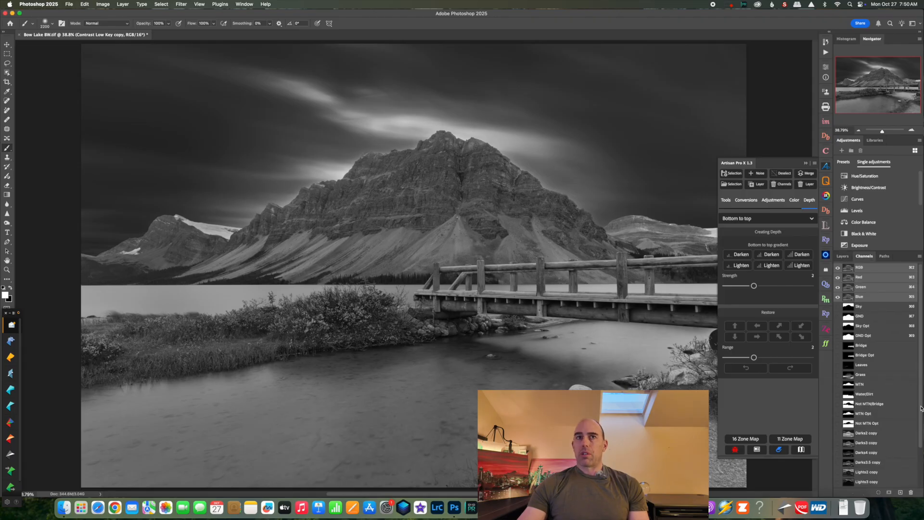
scroll(921, 408, down, 5)
click(875, 484)
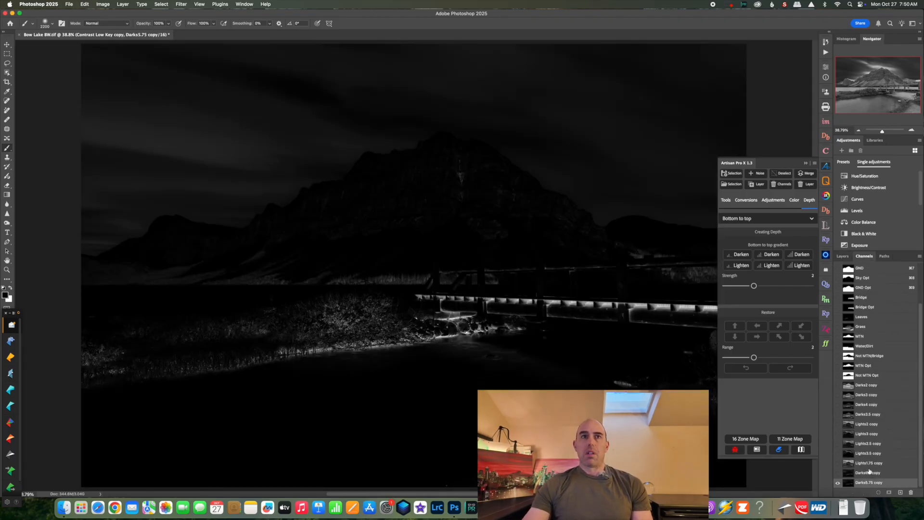
click(874, 473)
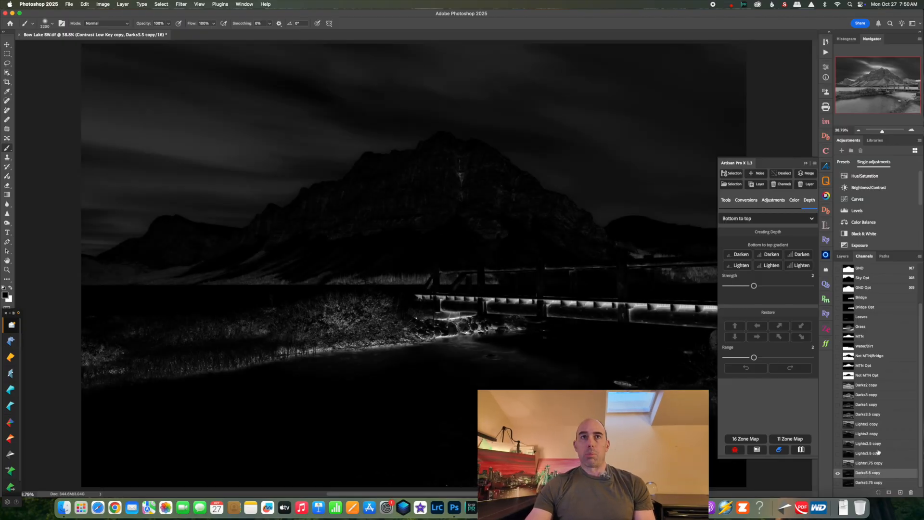
click(871, 416)
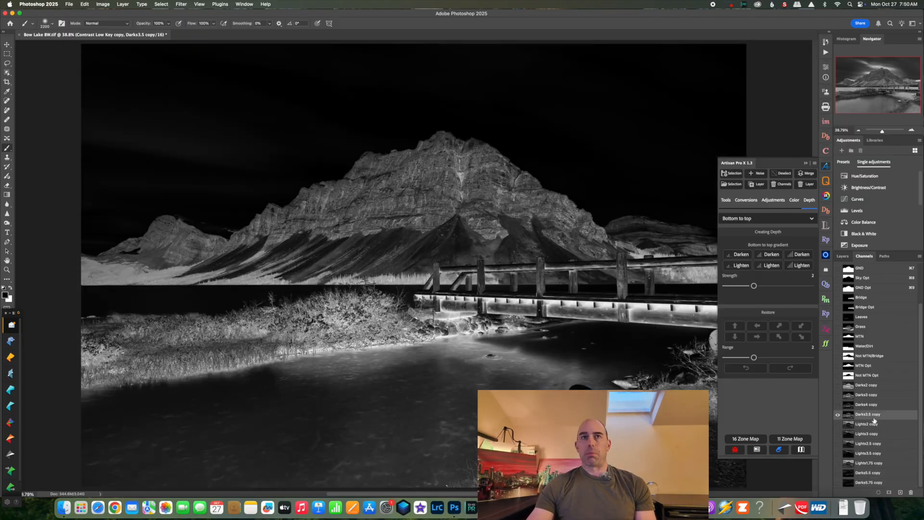
click(868, 406)
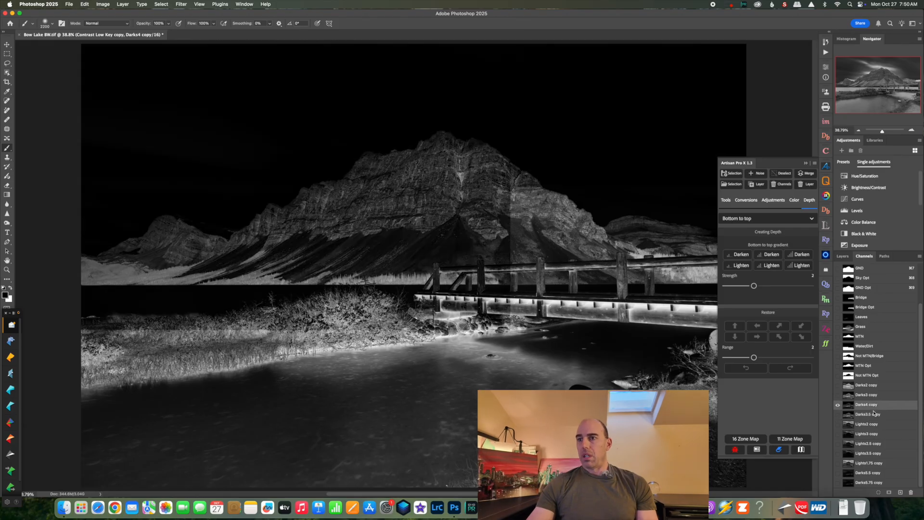
click(869, 474)
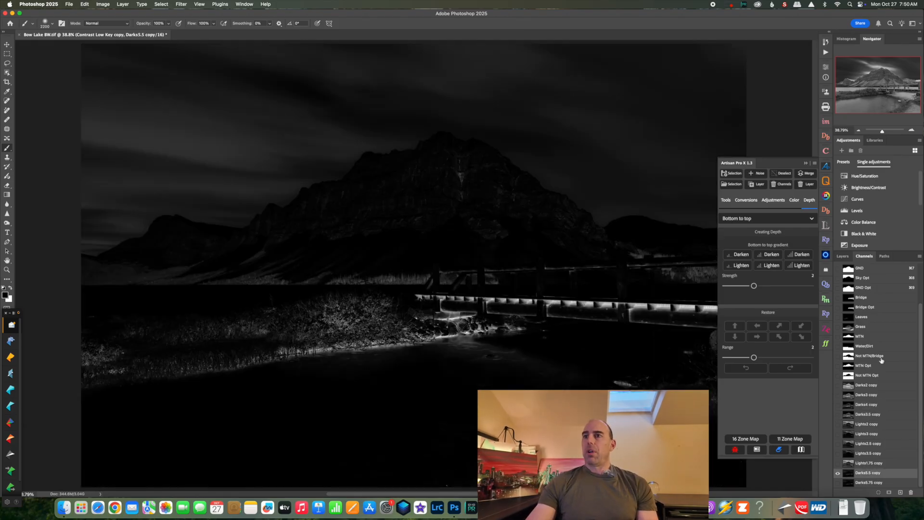
Return to the full RGB image and its layers, and load the Sky Opt channel as a new selection.
drag(920, 316, 919, 257)
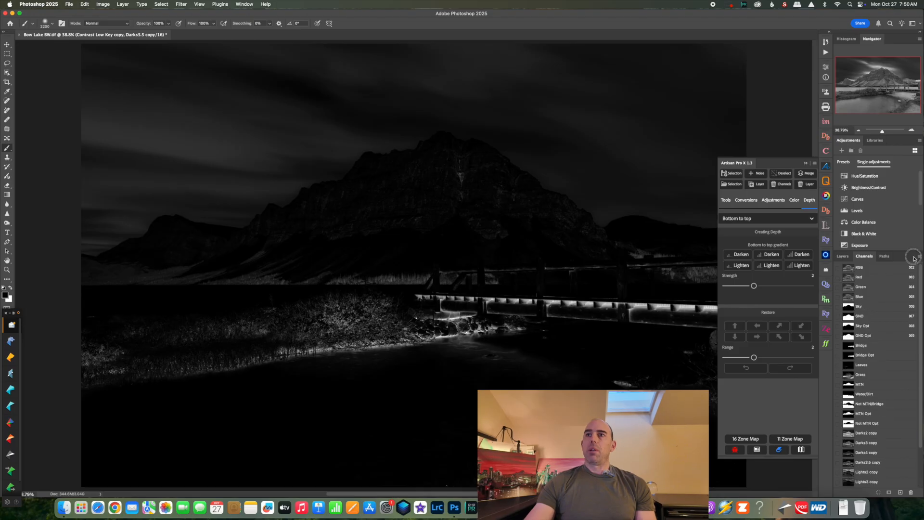
click(875, 268)
click(841, 257)
click(730, 186)
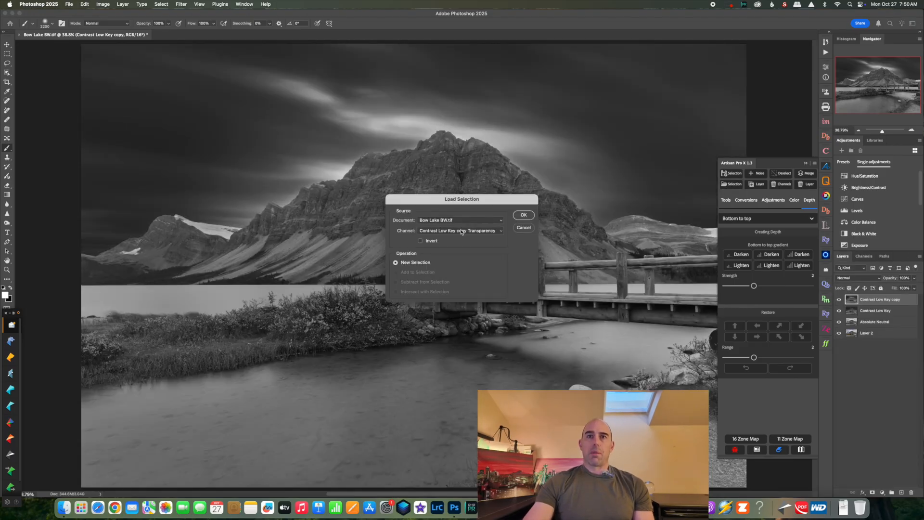
click(462, 232)
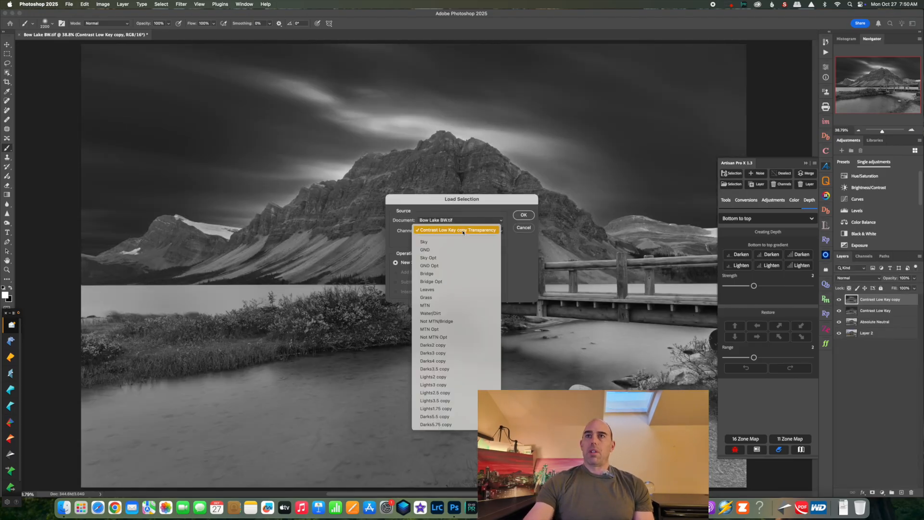
click(457, 259)
click(523, 215)
Intersect the sky selection with the Darks5.5 copy luminosity mask.
click(731, 184)
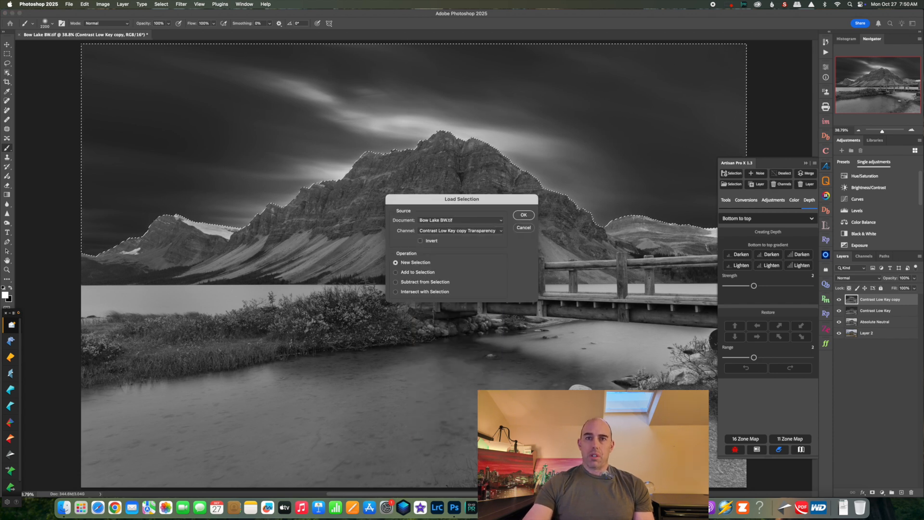
click(461, 231)
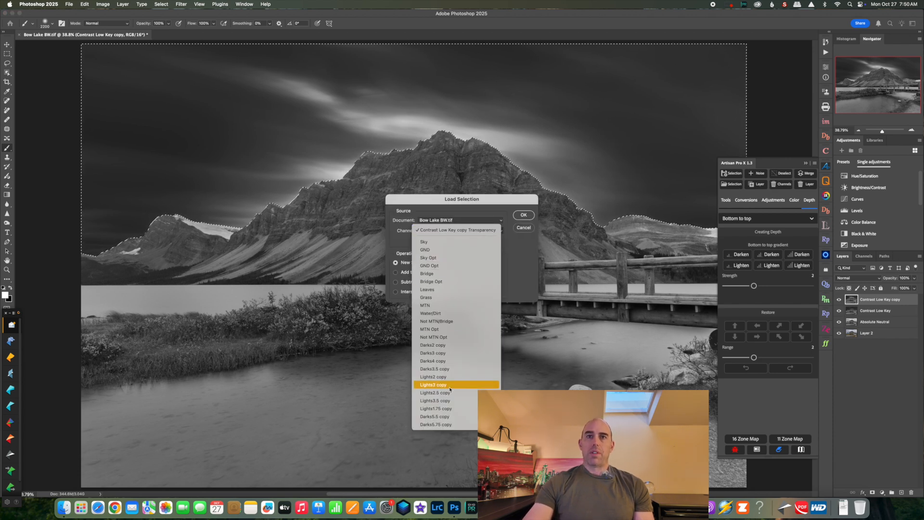
click(446, 417)
click(396, 291)
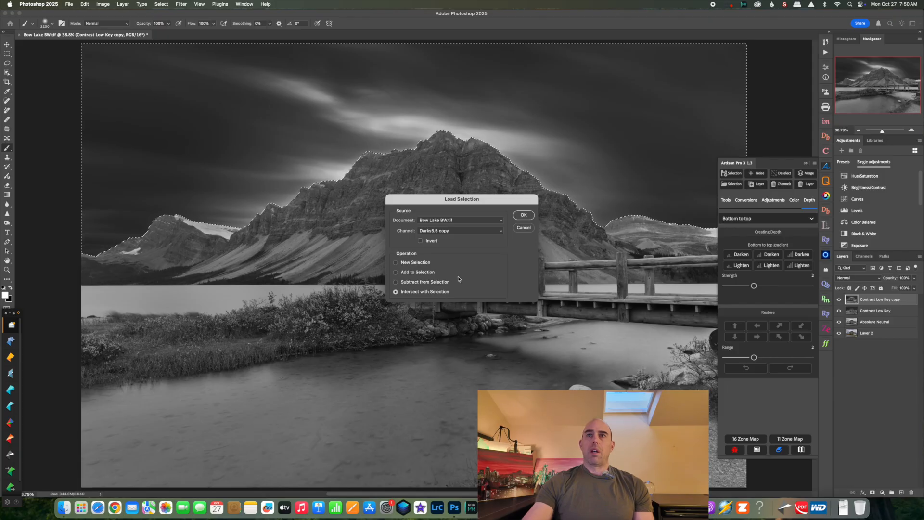
click(520, 214)
key(Return)
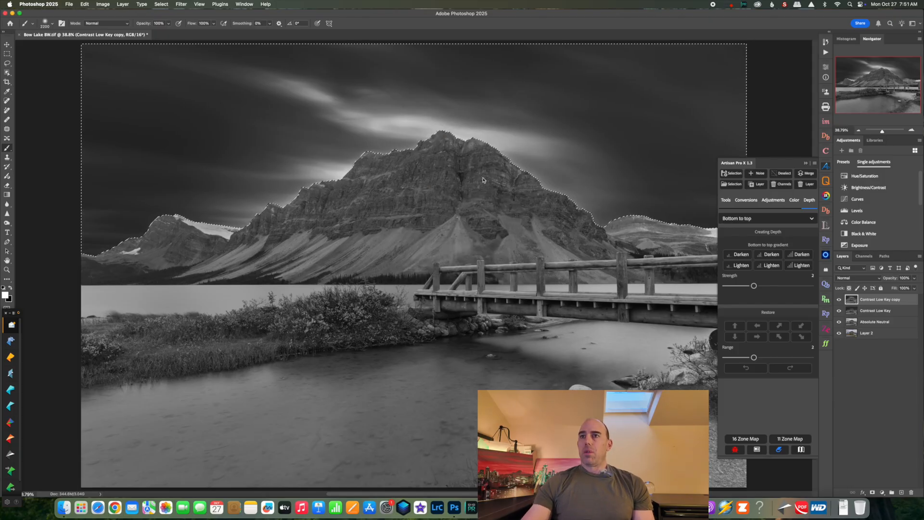
Apply selective darkening to the selected sky shadows at strengths 3, 1 and 4, set the strength to 2 and collapse Artisan Pro.
click(724, 200)
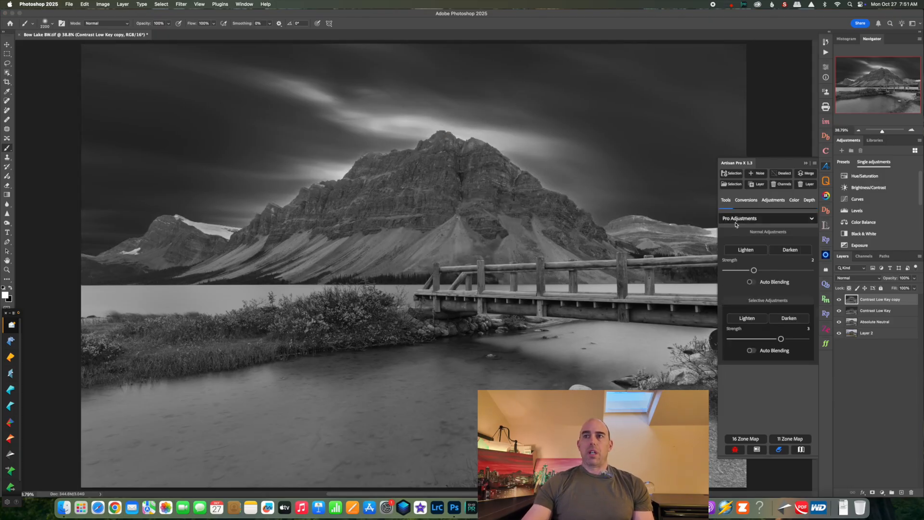
click(790, 319)
click(792, 320)
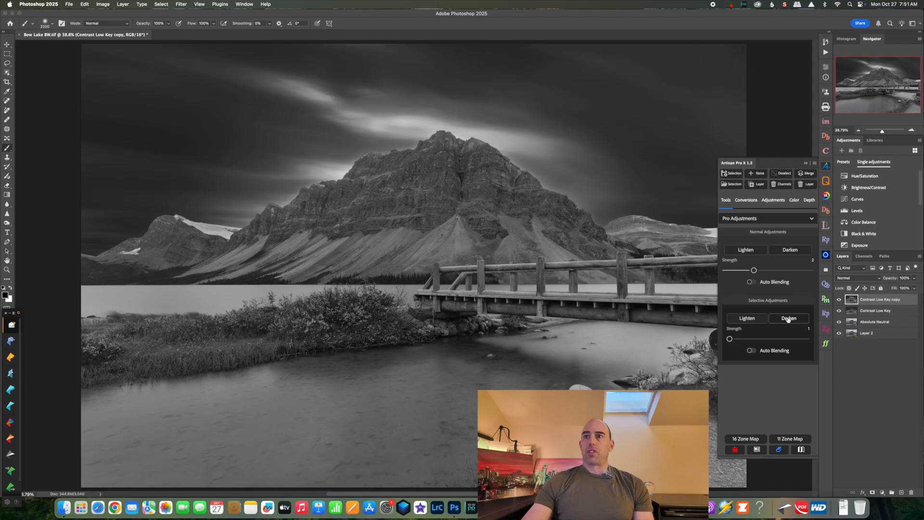
click(787, 319)
click(804, 339)
click(791, 319)
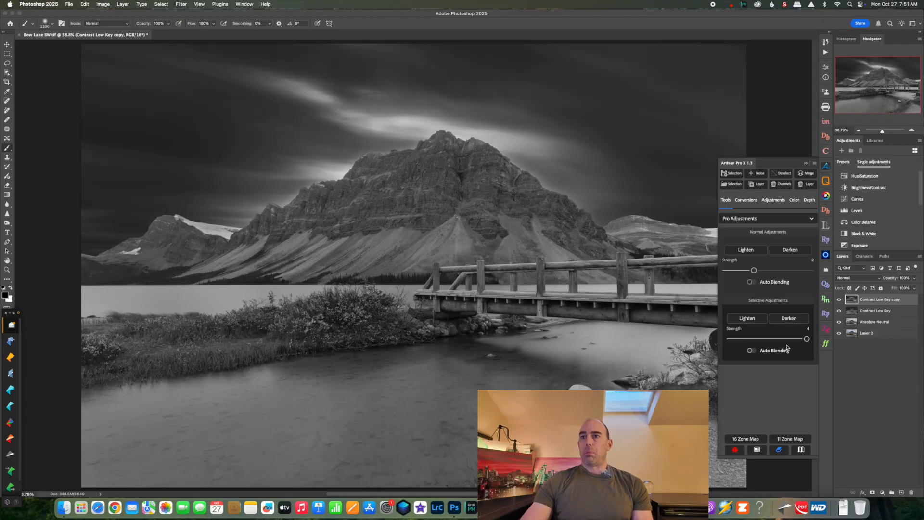
click(772, 340)
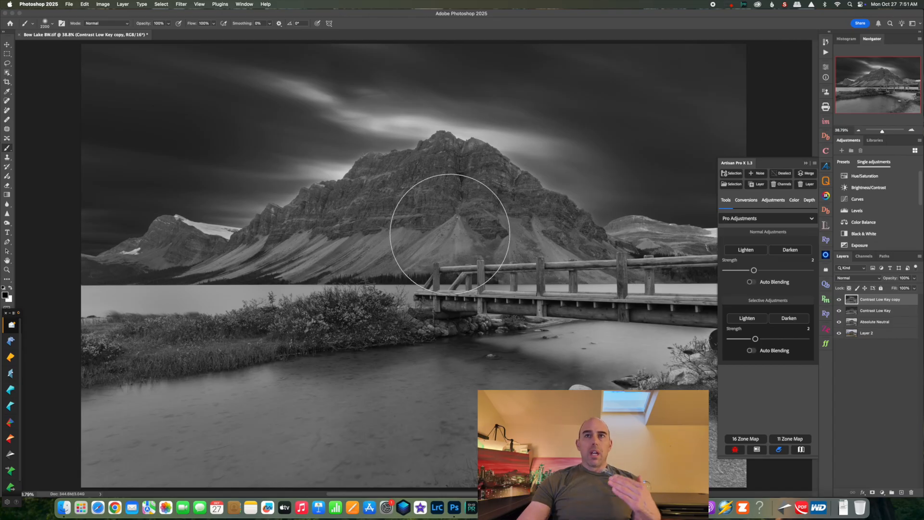
click(806, 163)
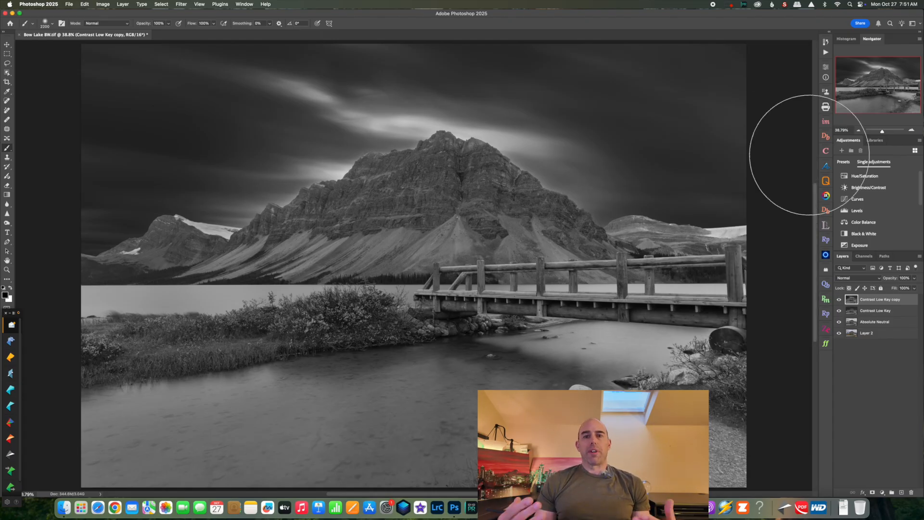